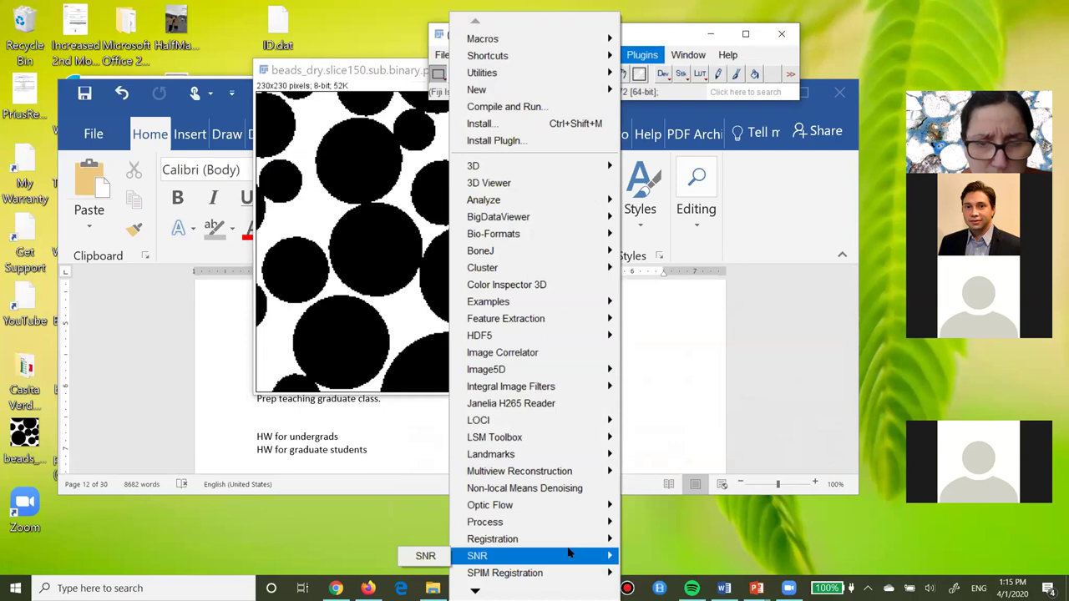
- Run Exact Signed Euclidean Distance Transform (3D) on the beads slice, zoom the result to 200%, and place it upper right
mouse_move(572, 529)
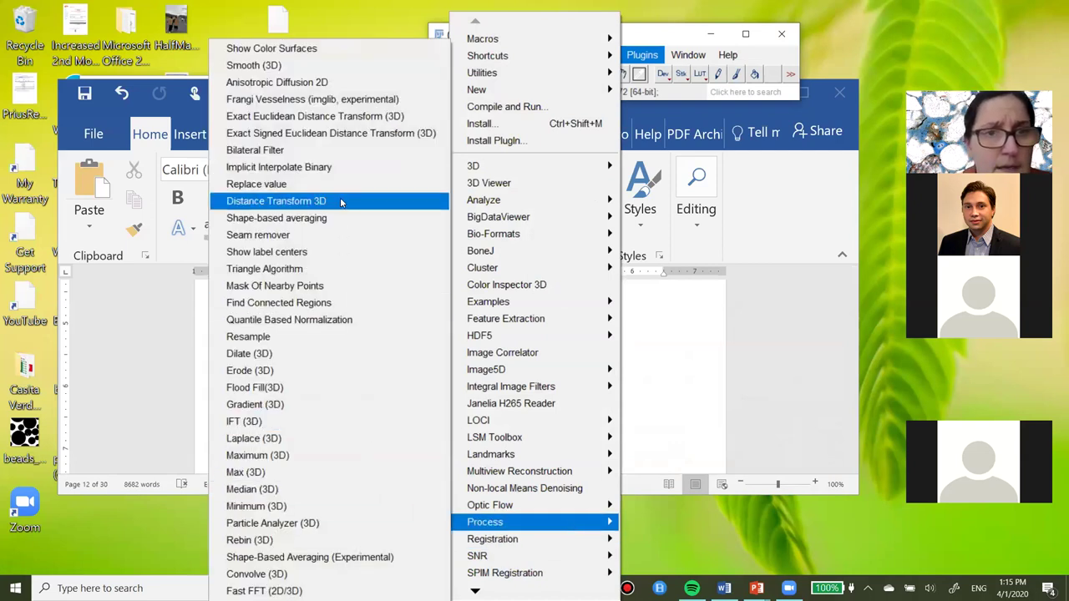
left_click(337, 134)
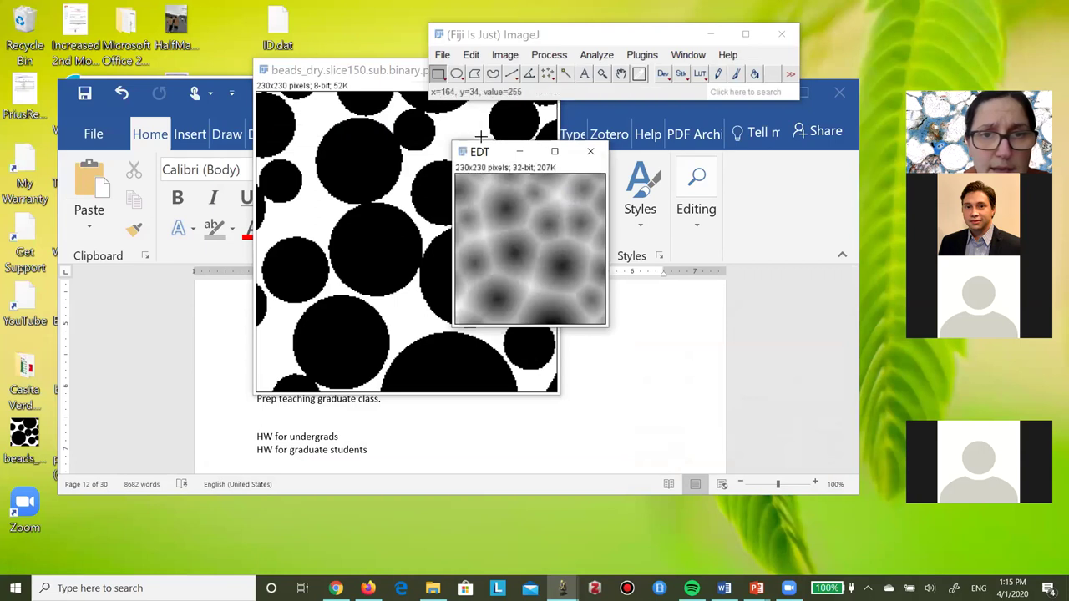
key("plus")
key("plus")
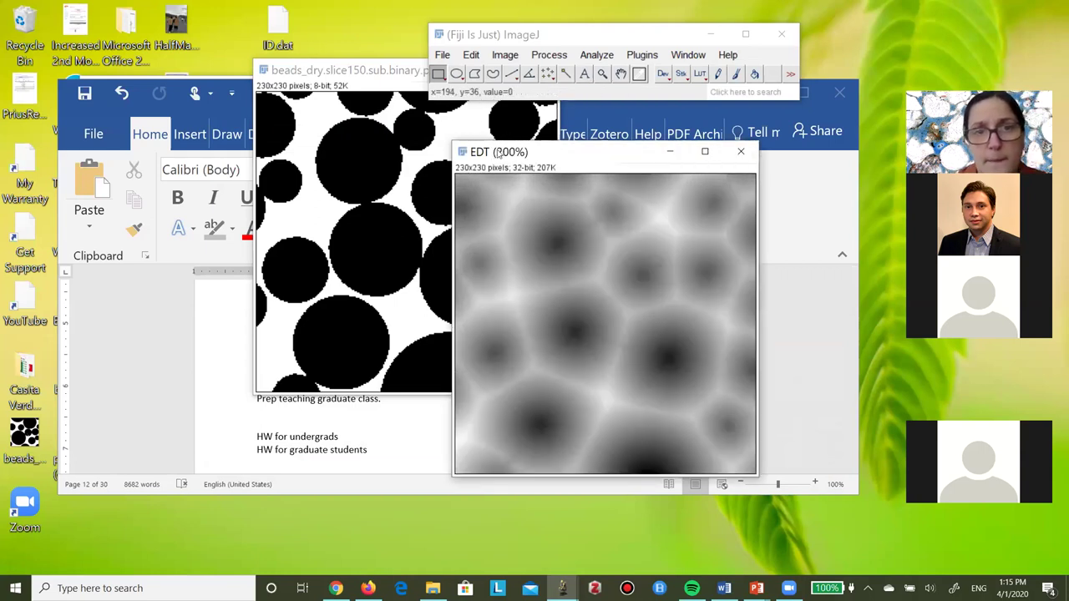
left_click_drag(488, 151, 488, 81)
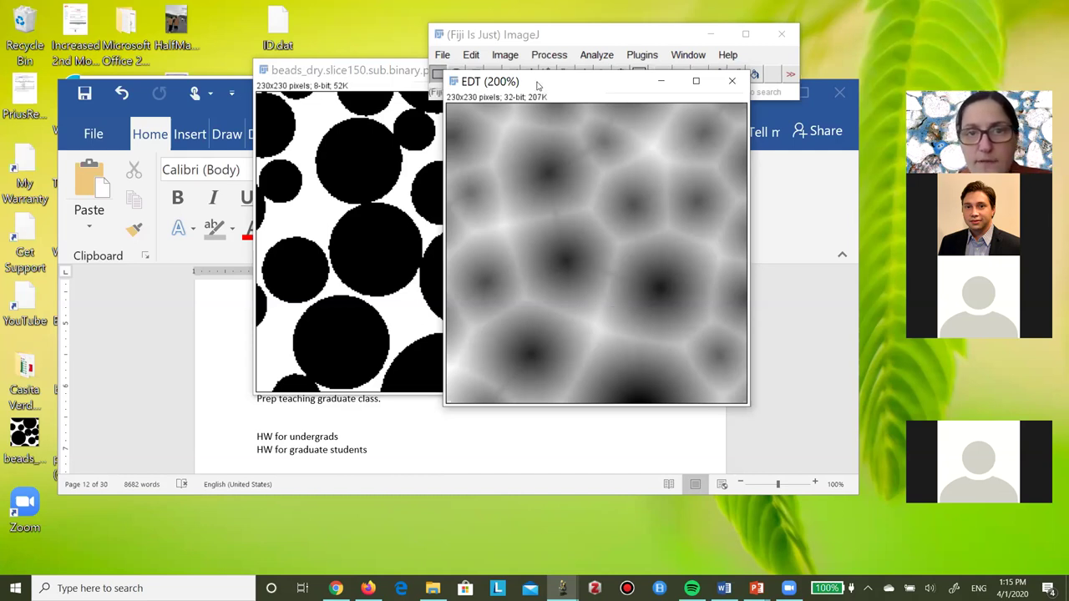
left_click_drag(539, 86, 694, 24)
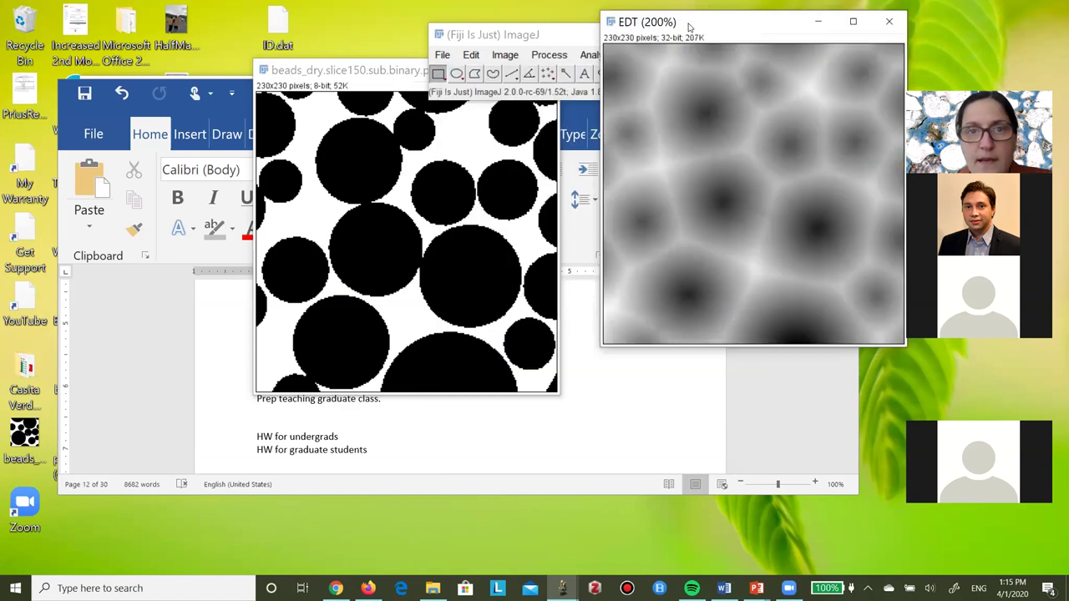
- Move the main Fiji window down and left and open the Plugins > Process list
left_click(562, 41)
left_click_drag(562, 42, 355, 87)
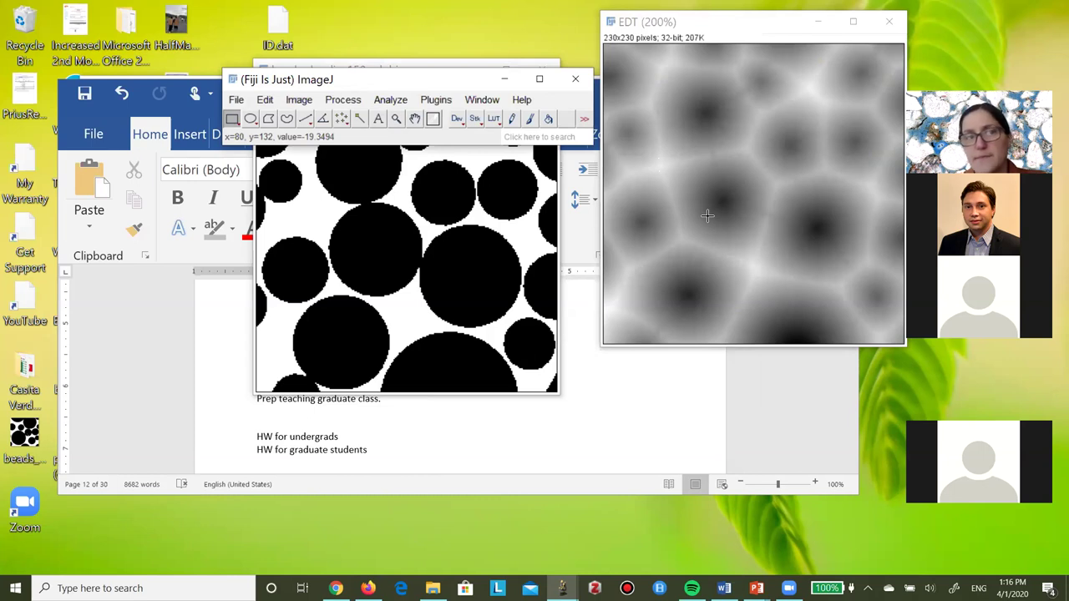
left_click(432, 100)
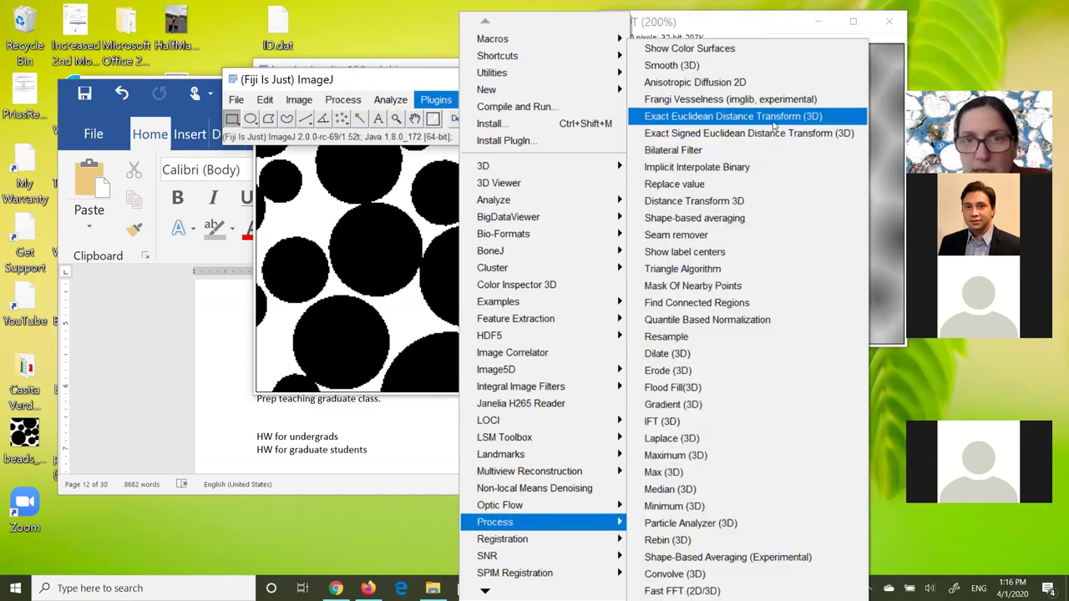
- Dismiss the 8-bit grayscale error, then bring the binary beads image forward and move it down-left
left_click(773, 121)
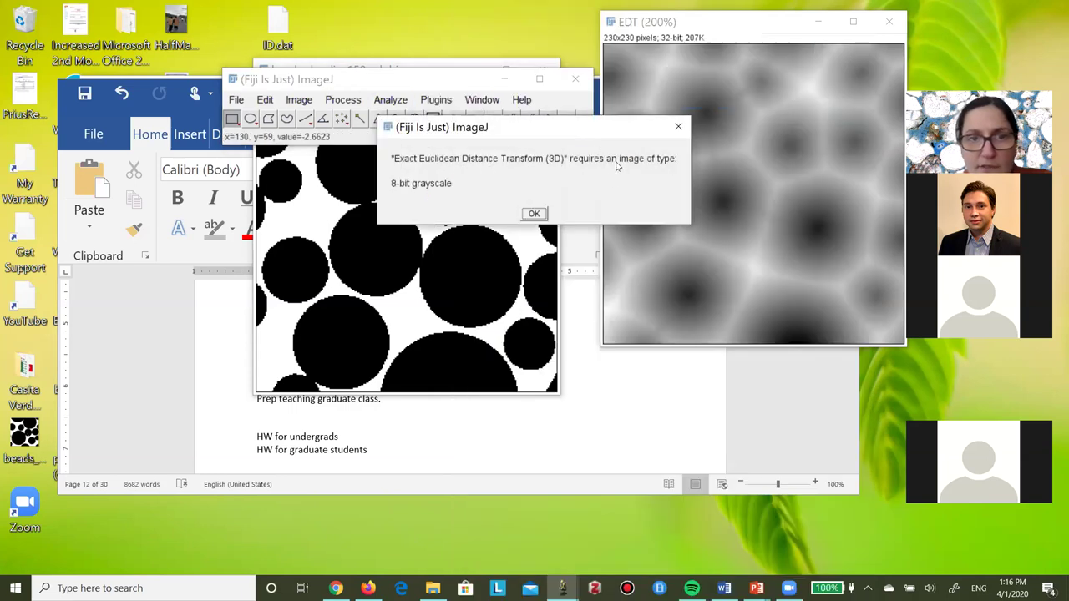
left_click(534, 214)
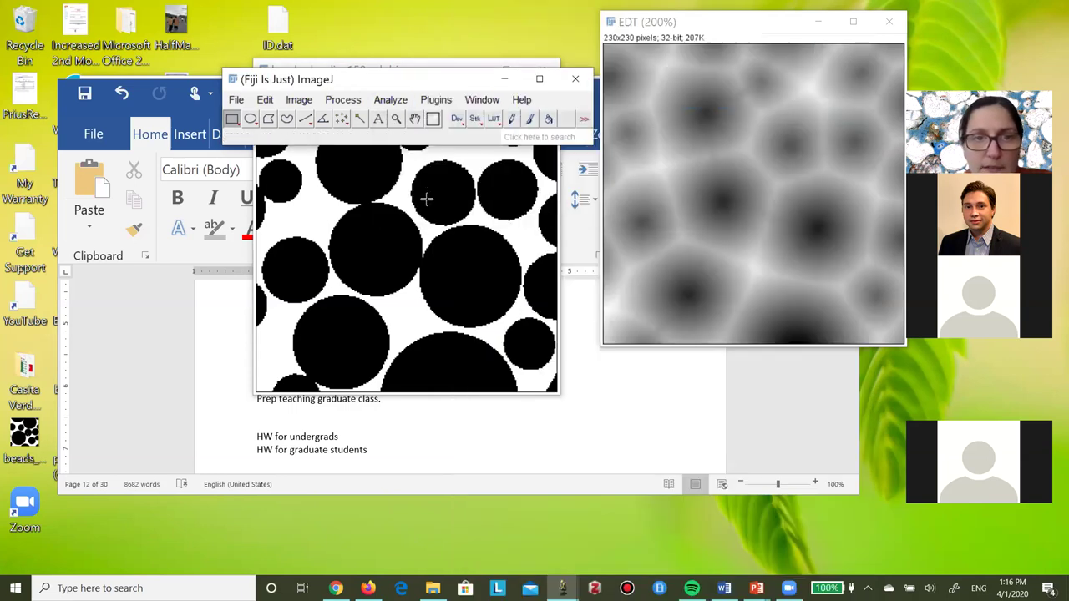
left_click(425, 201)
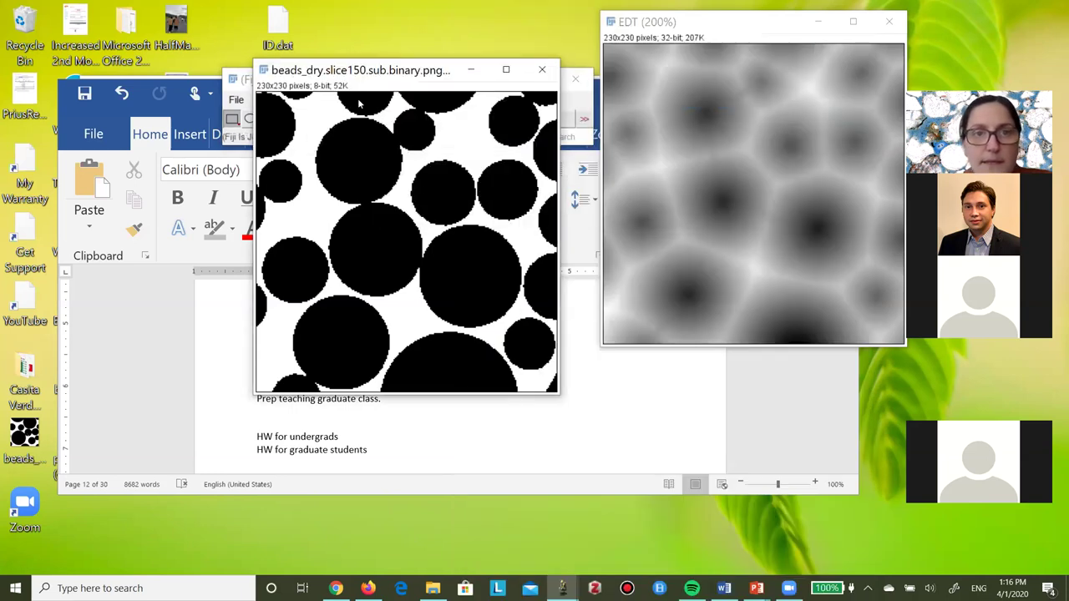
left_click_drag(376, 72, 325, 167)
- Compute the unsigned Exact Euclidean Distance Transform (3D) of the beads slice and zoom it to 200%
left_click(430, 101)
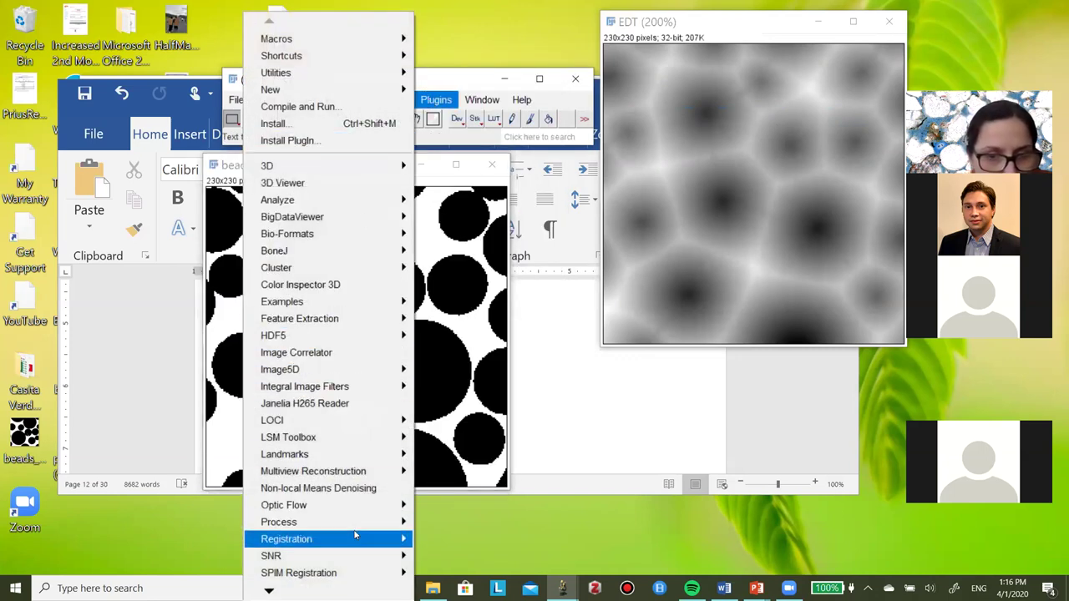
mouse_move(350, 521)
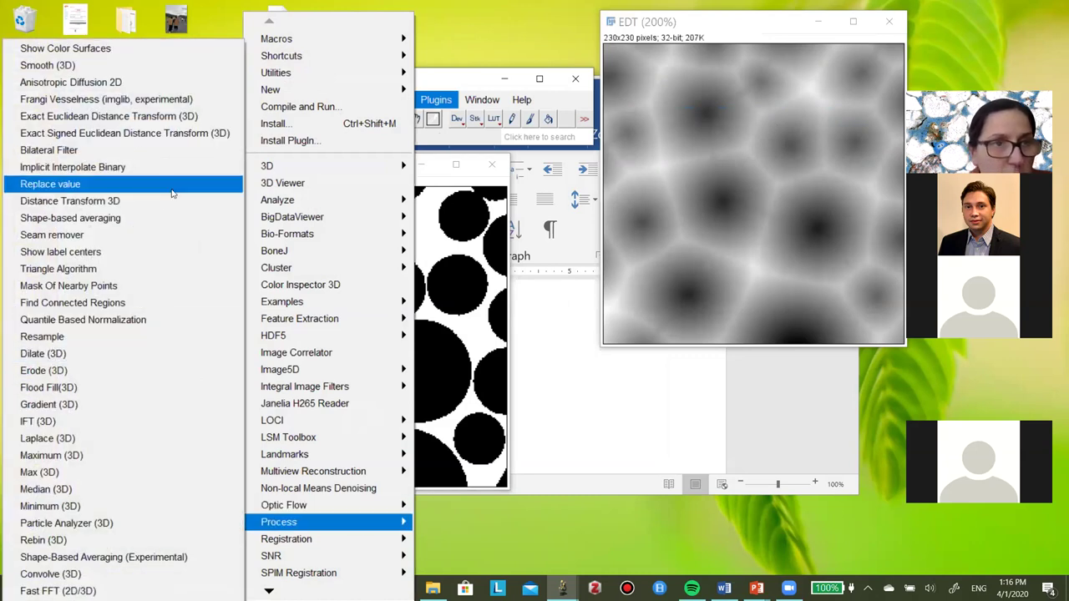
left_click(160, 116)
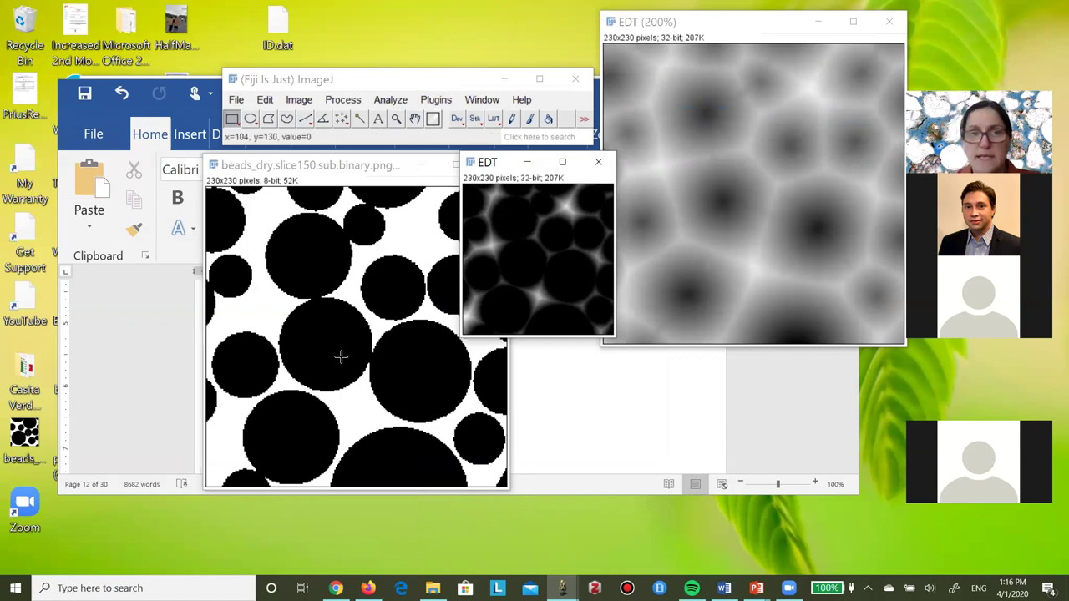
key("plus")
key("plus")
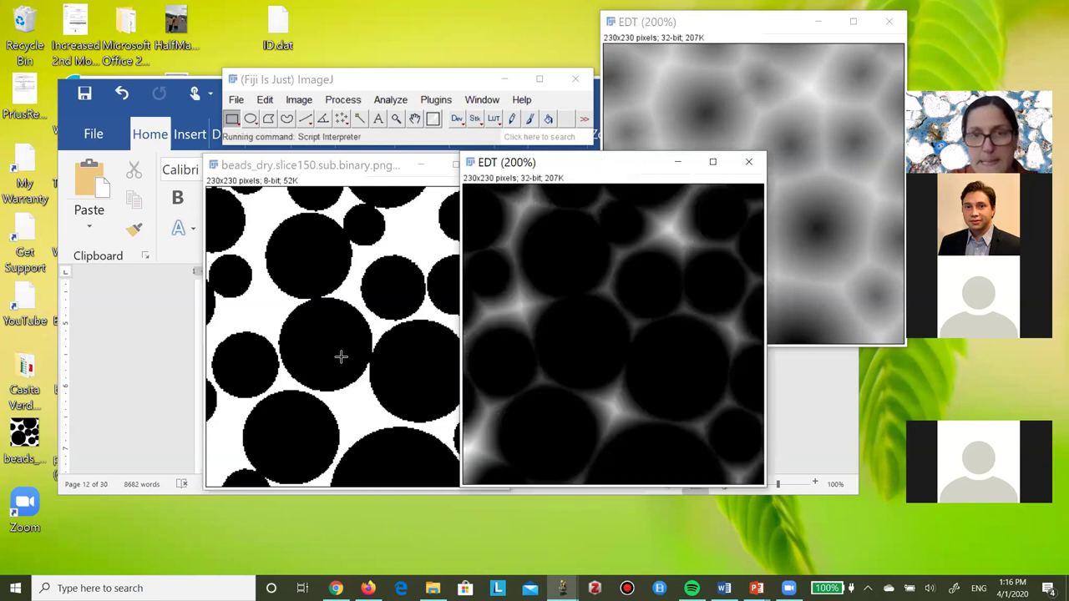
key("bracketleft")
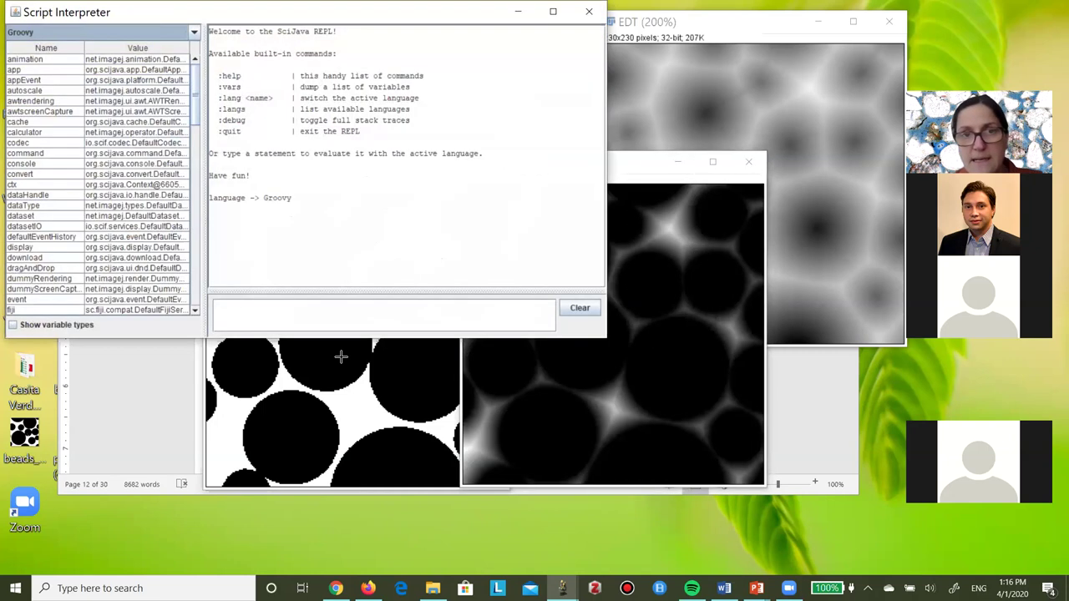
left_click(589, 15)
left_click_drag(541, 162, 345, 117)
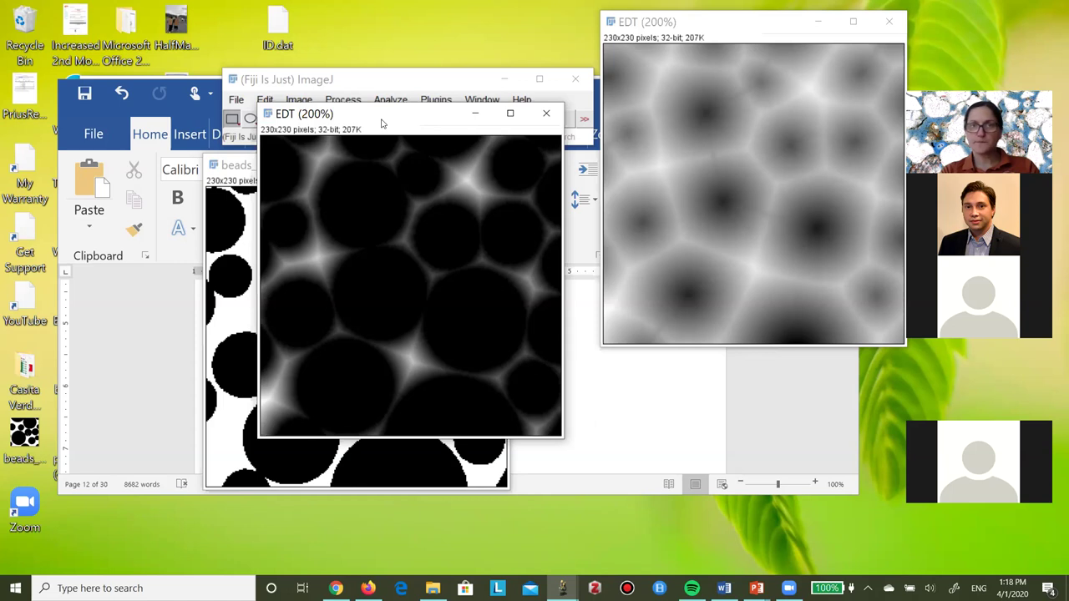
left_click_drag(382, 123, 574, 24)
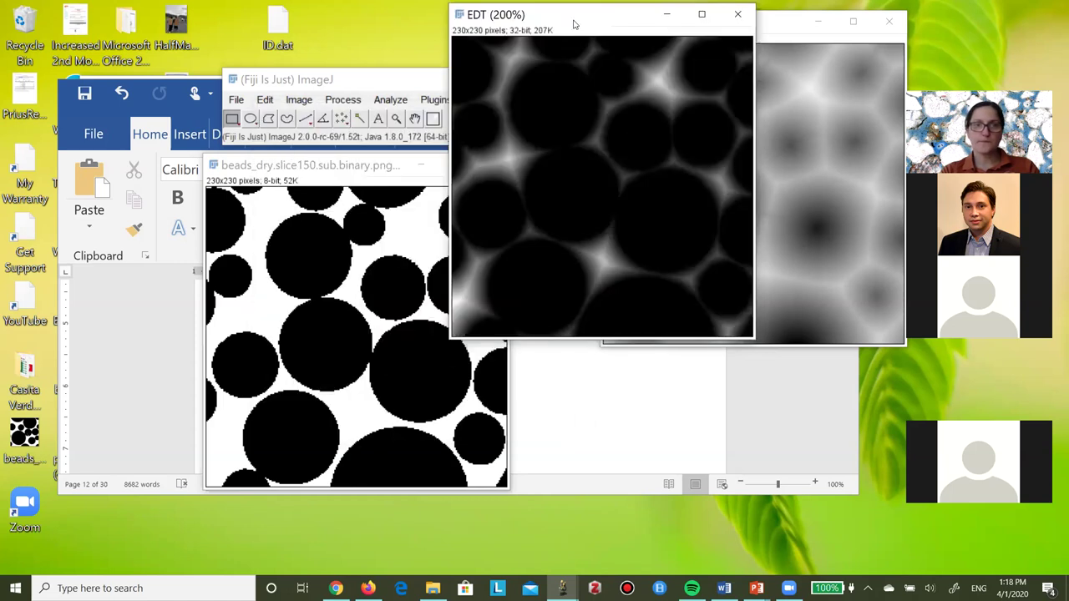
left_click(390, 100)
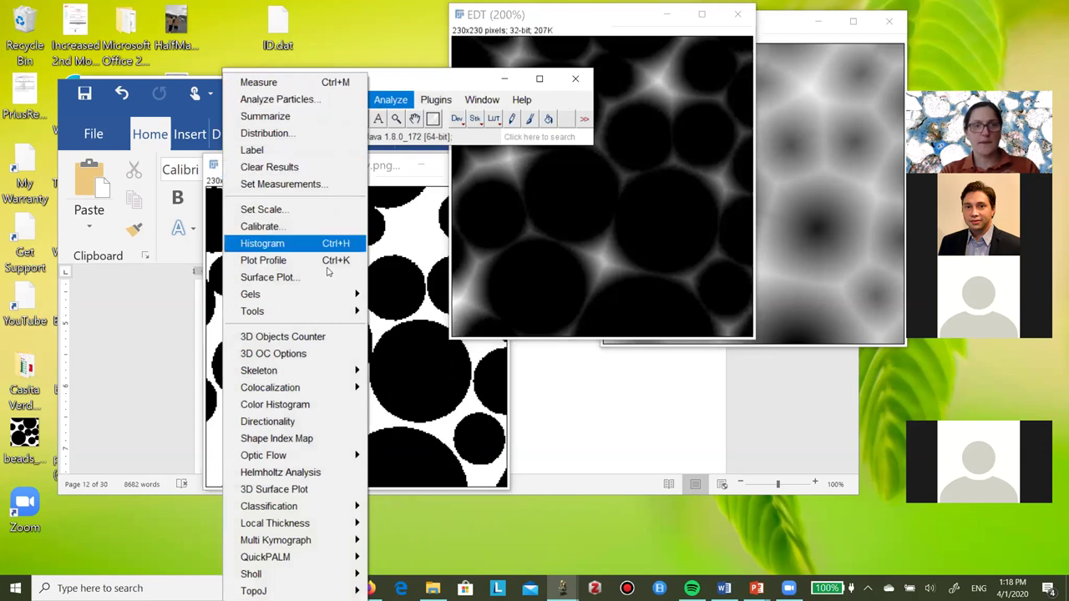
left_click(315, 243)
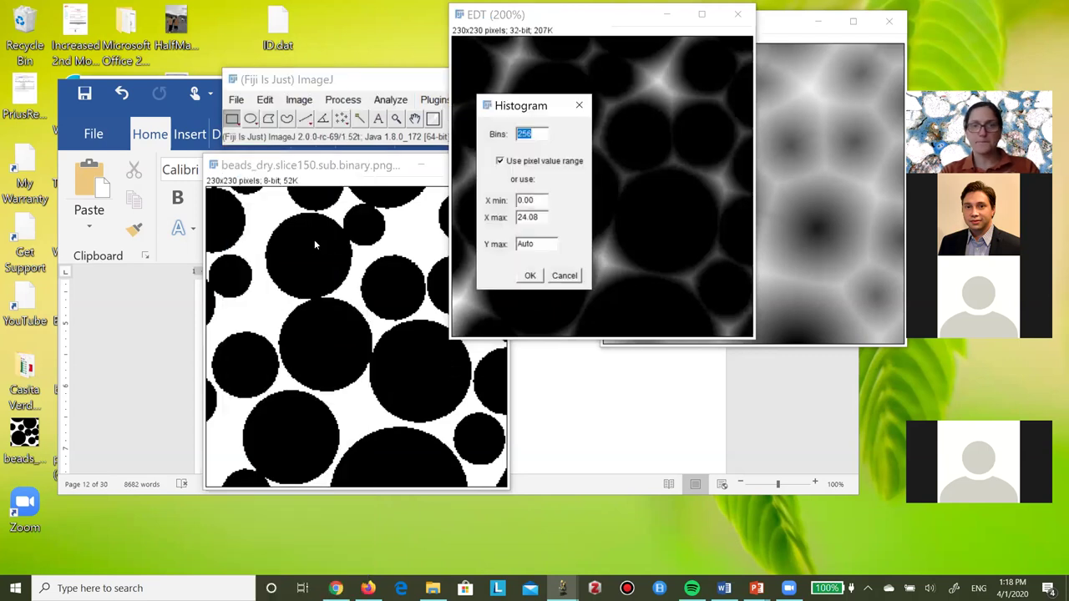
left_click(531, 278)
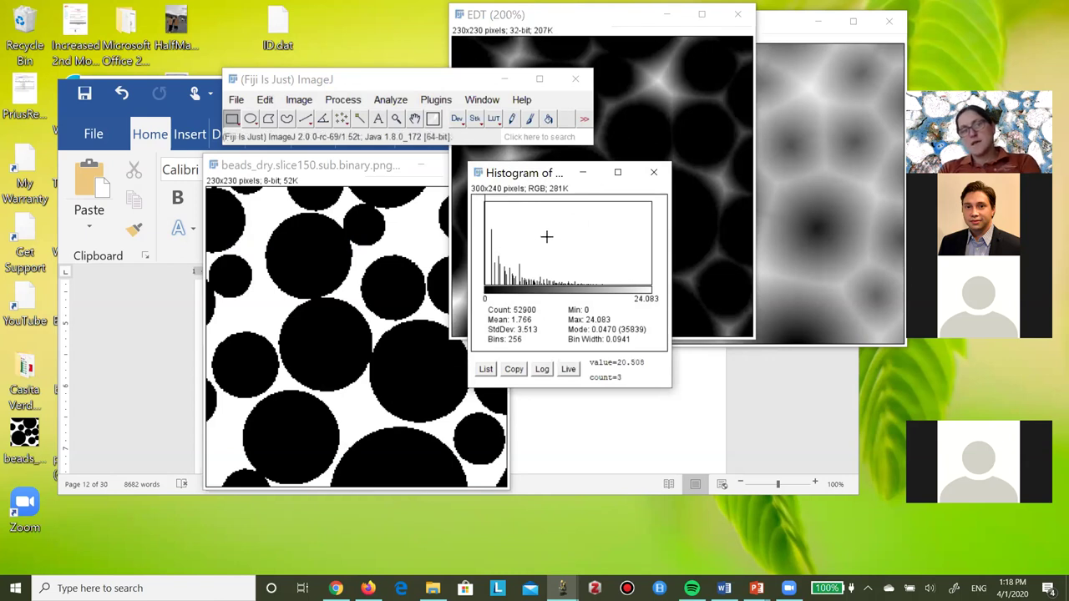
left_click(486, 369)
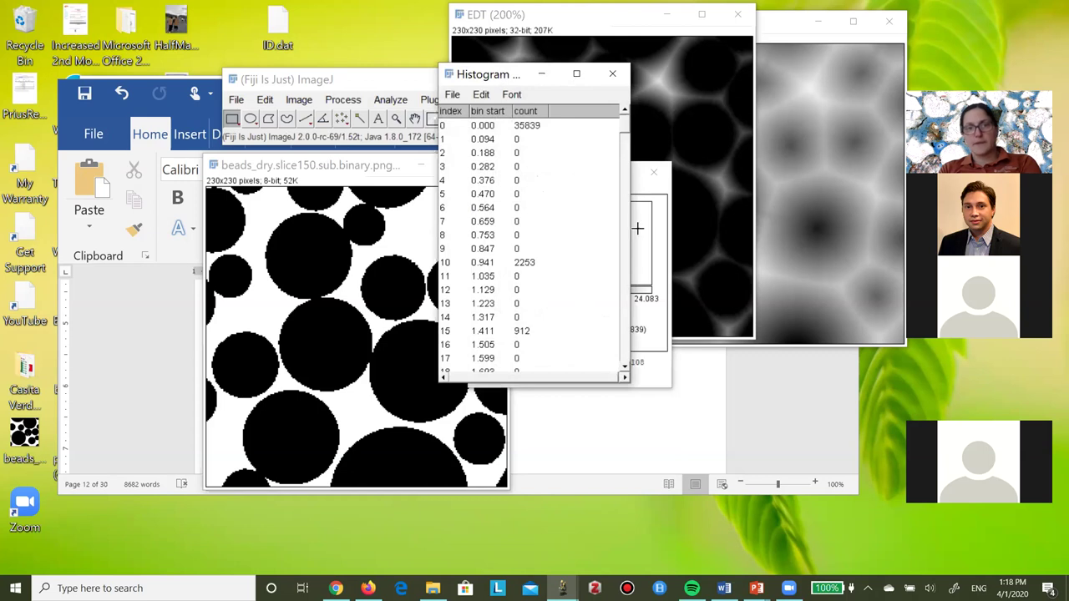
left_click(618, 74)
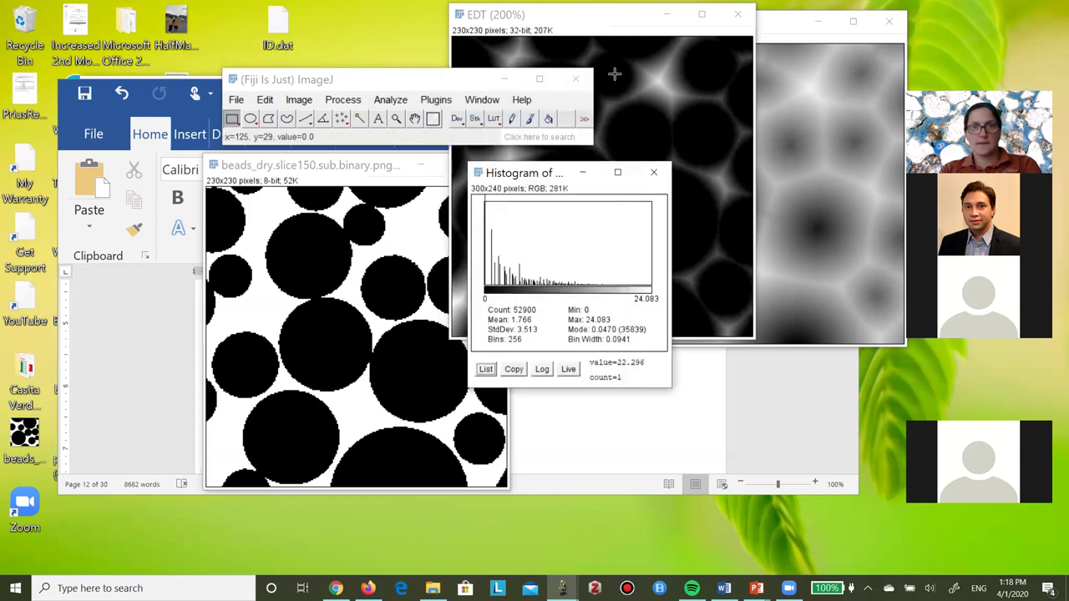
left_click(653, 174)
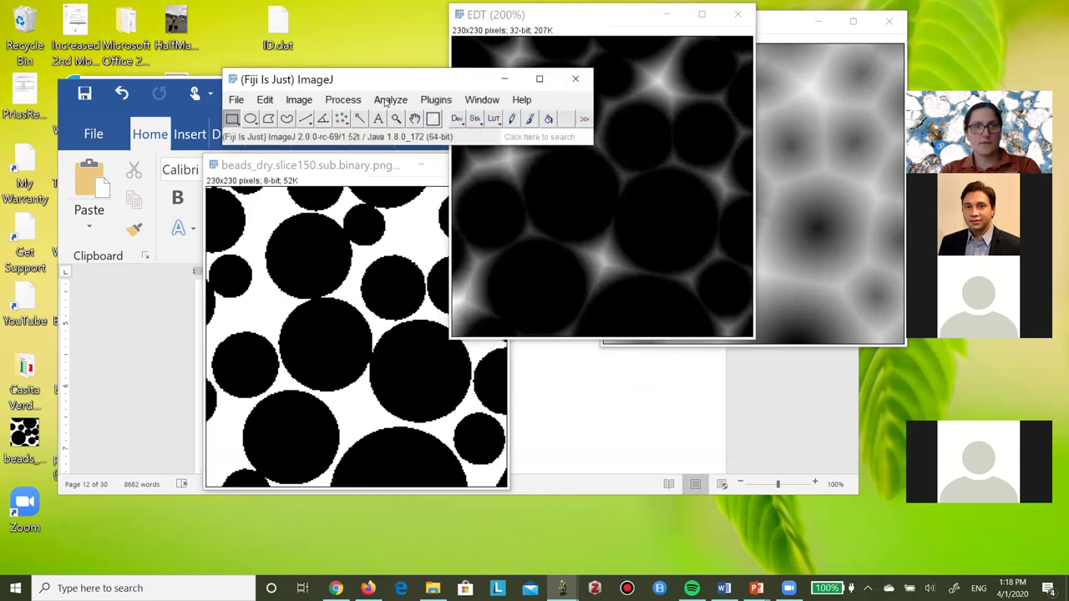
- Plot a histogram of the unsigned EDT image with 20 bins instead of 256
left_click(389, 101)
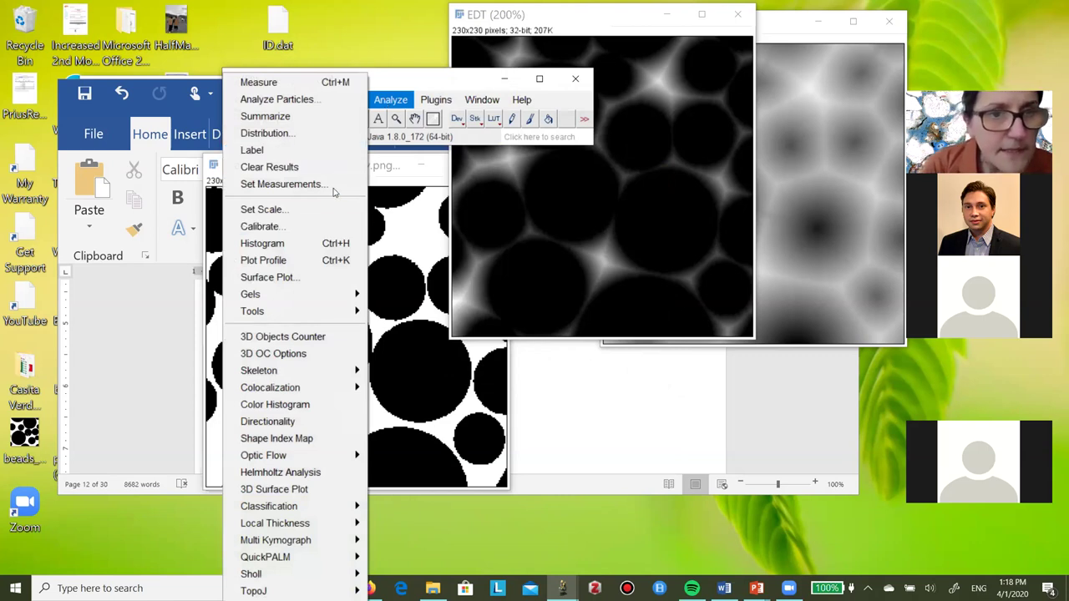
left_click(326, 246)
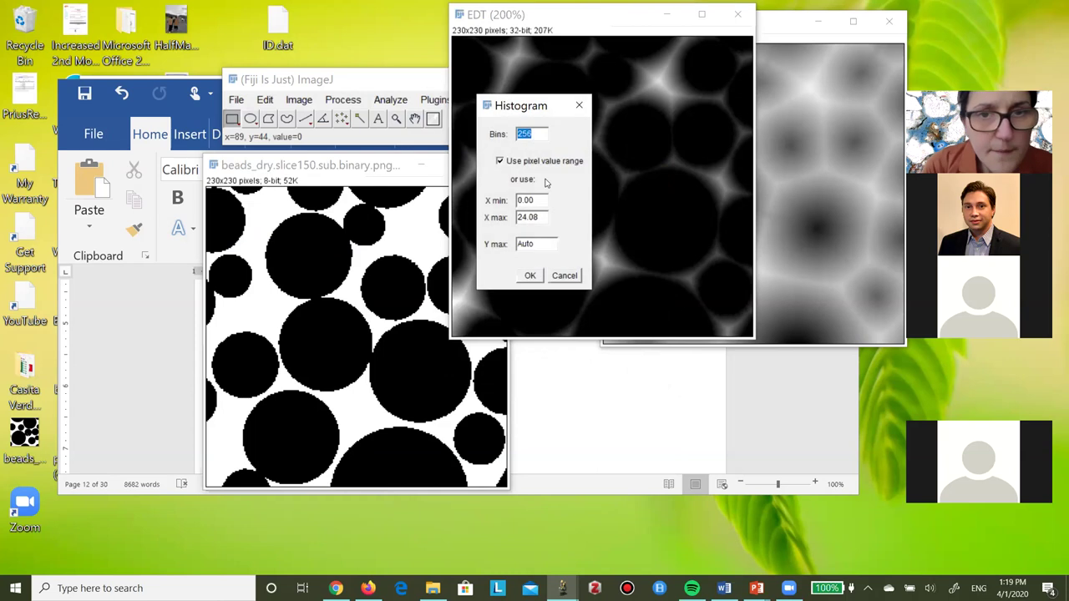
left_click(535, 132)
key("BackSpace")
key("BackSpace")
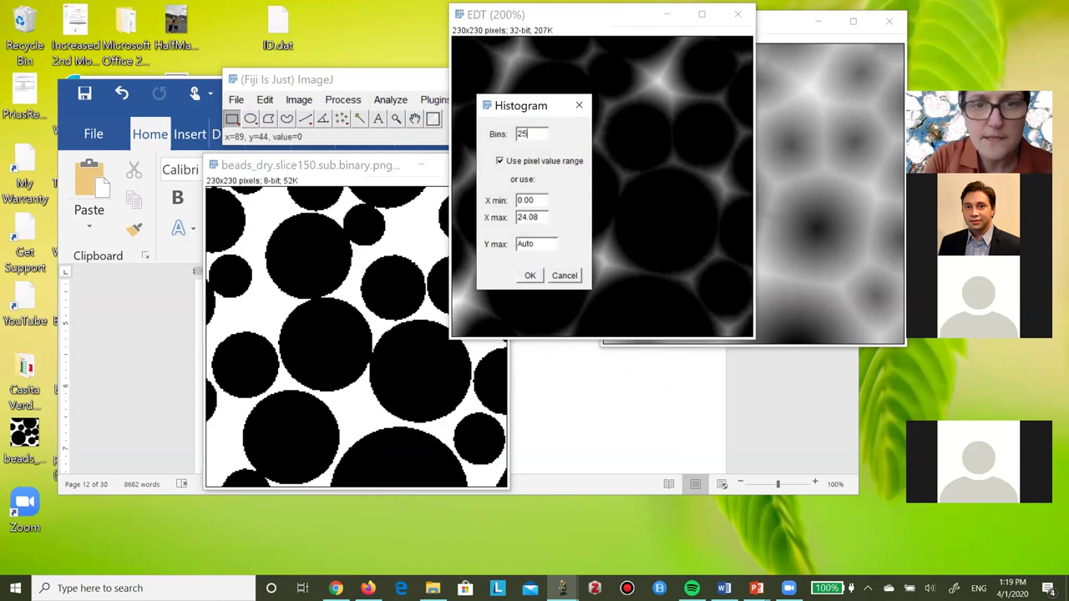
type("0")
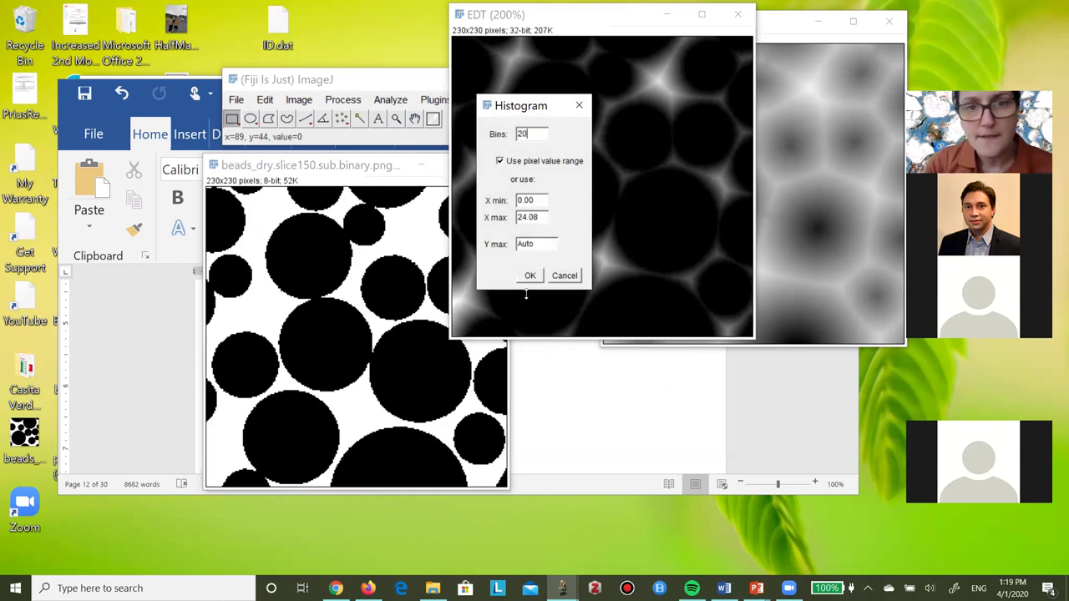
left_click(529, 276)
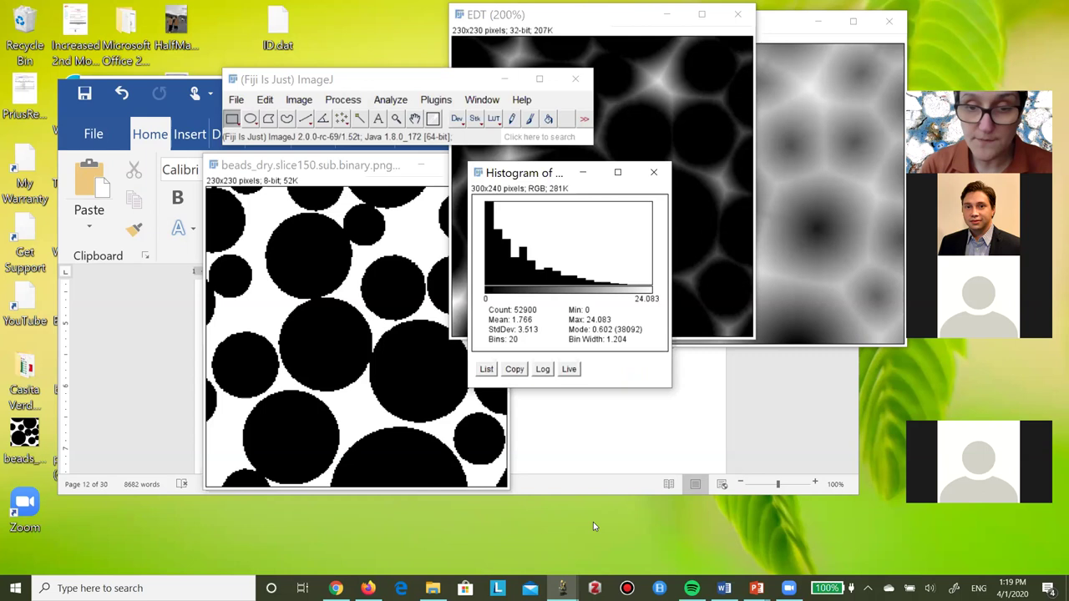
- Bring the binary beads image to the front and move it up and left
left_click(738, 578)
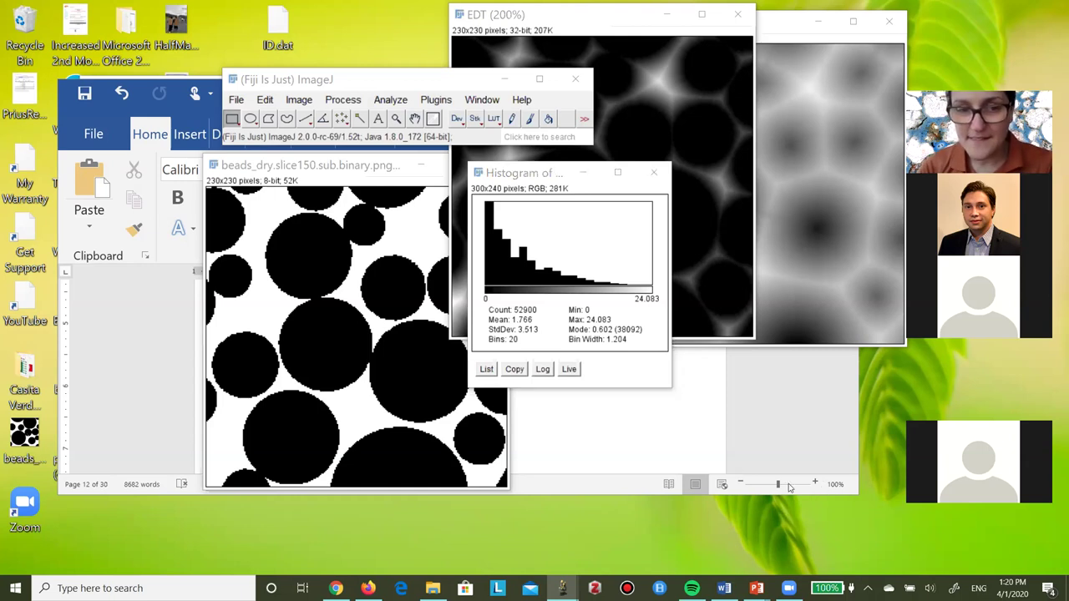
mouse_move(568, 334)
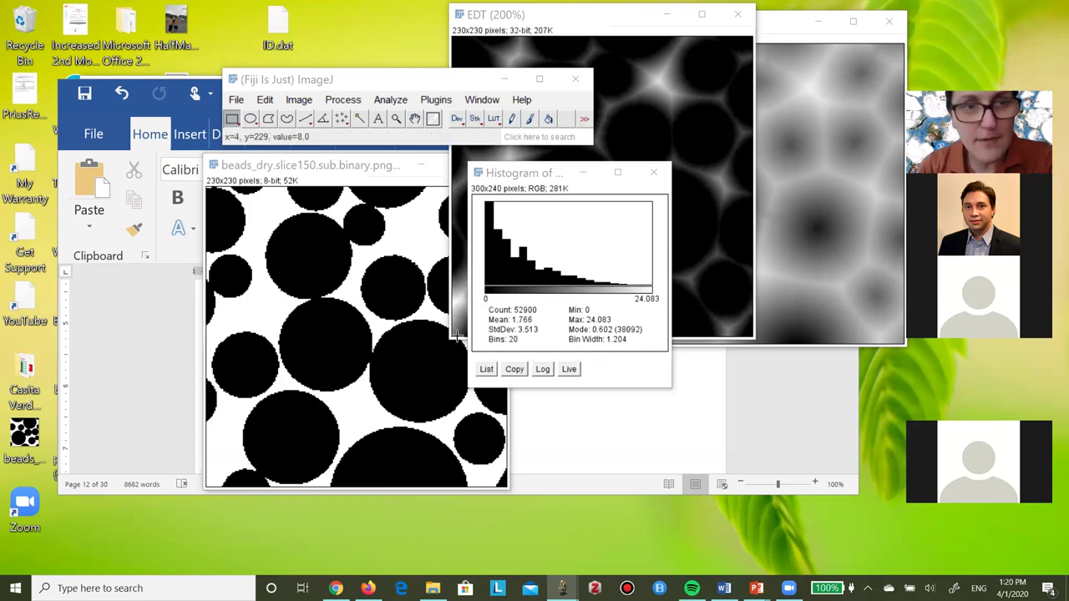
left_click(320, 167)
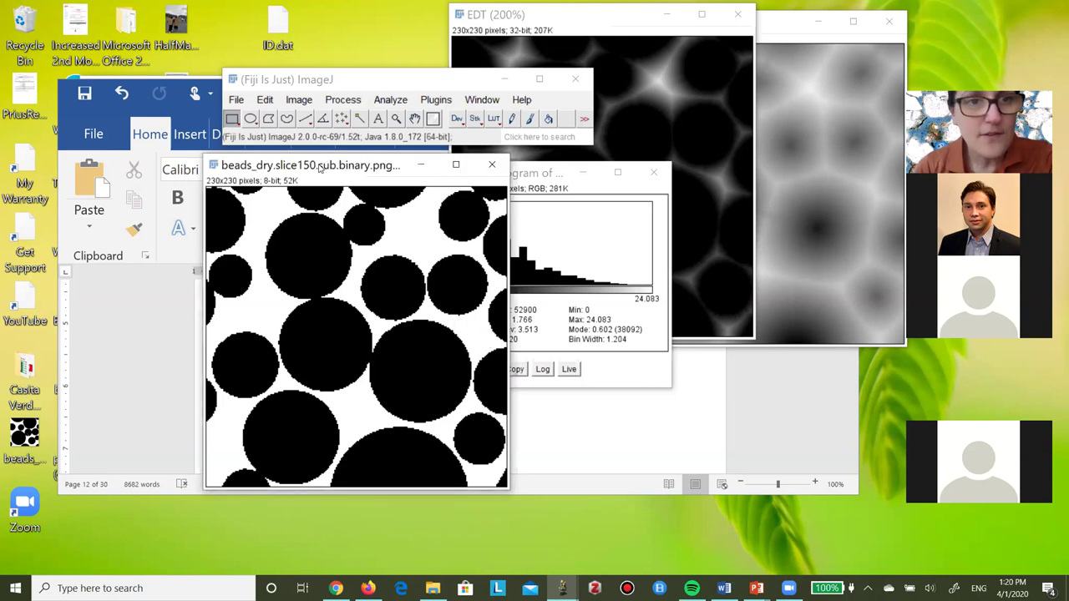
left_click_drag(320, 167, 262, 134)
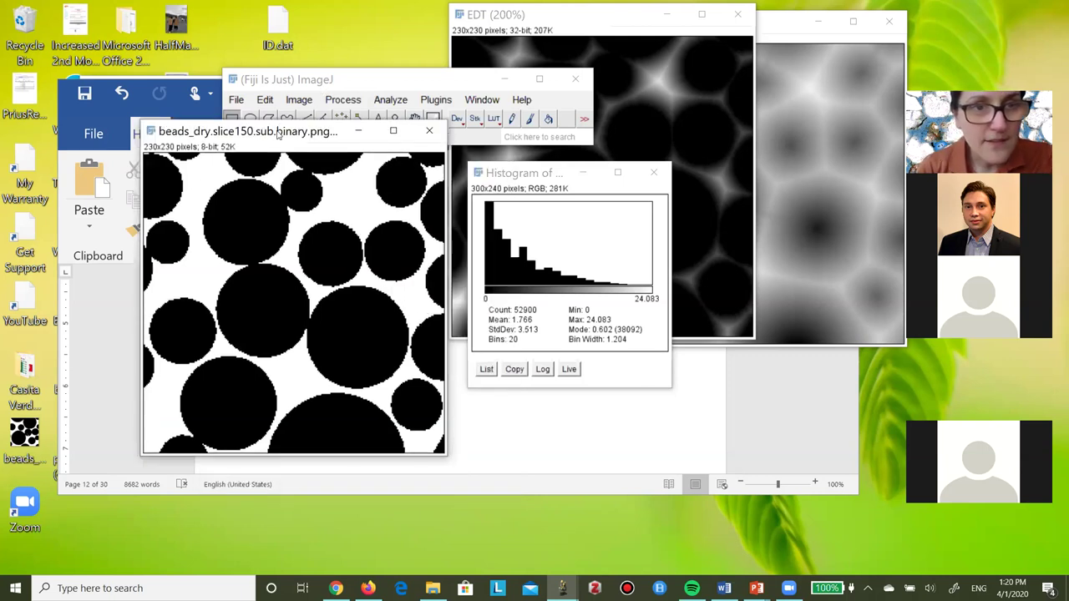
left_click(518, 140)
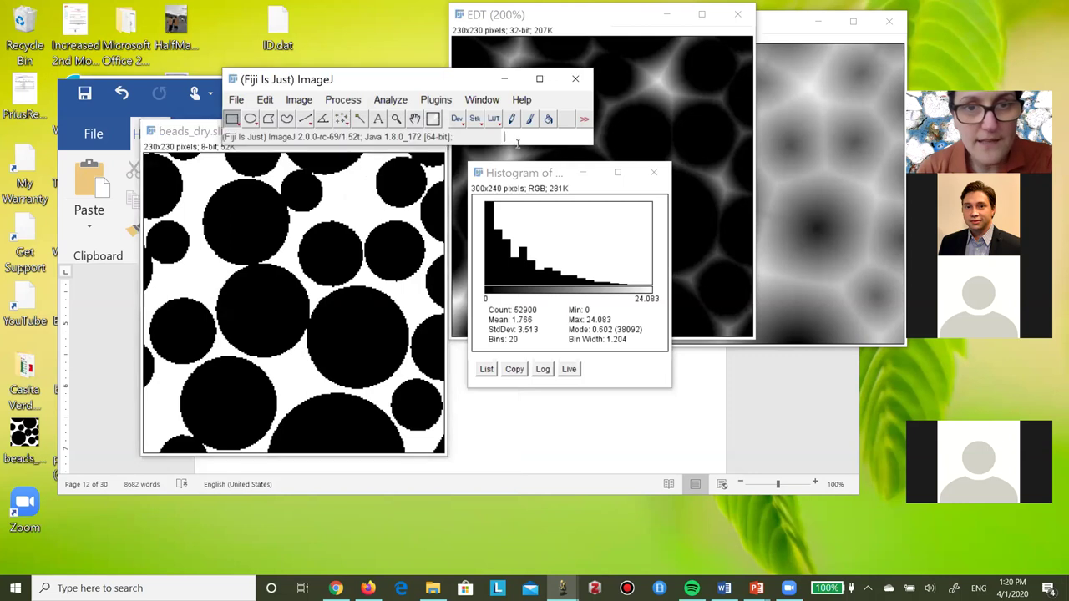
type("Image")
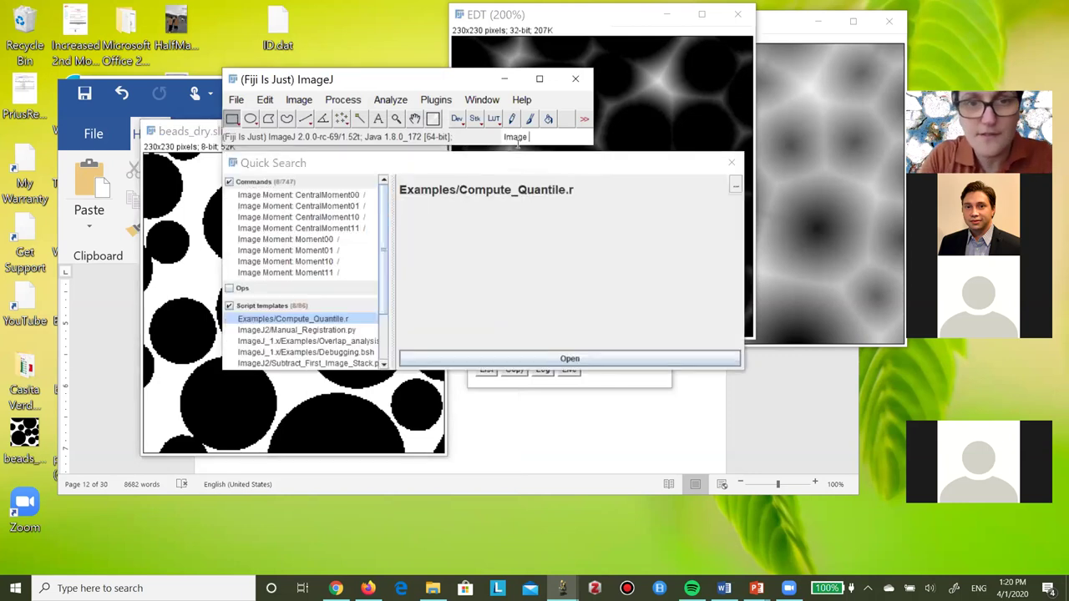
type(" calculator")
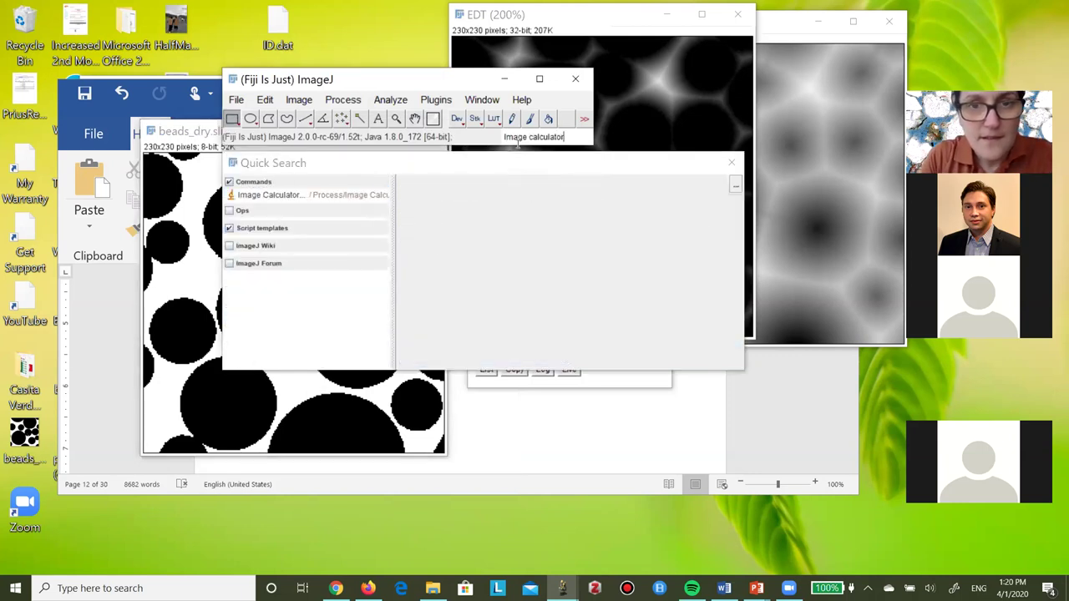
left_click(277, 198)
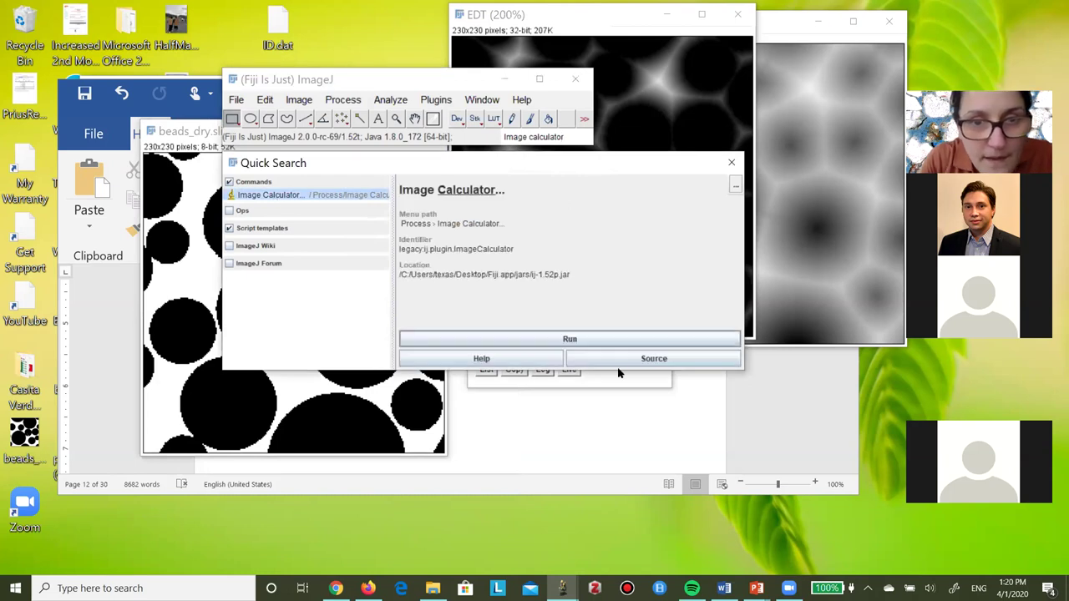
left_click(573, 340)
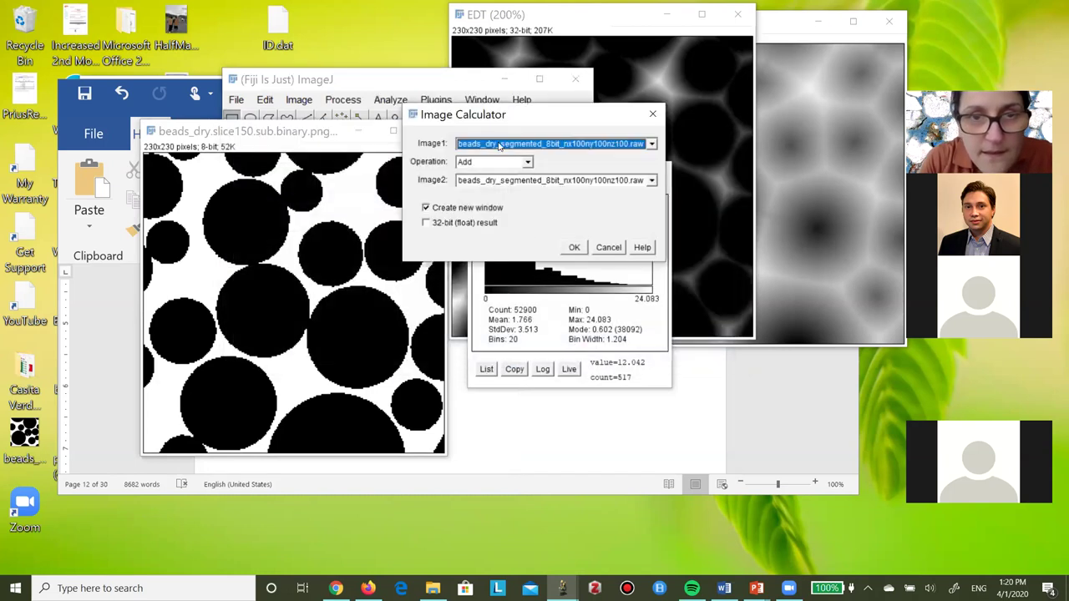
left_click(527, 163)
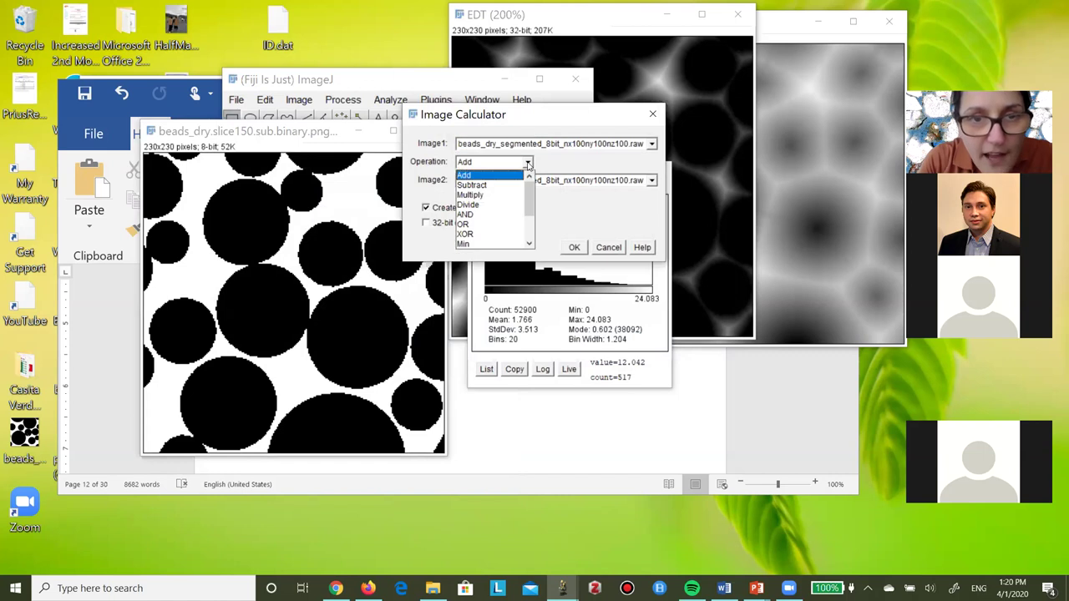
left_click(506, 205)
left_click(503, 181)
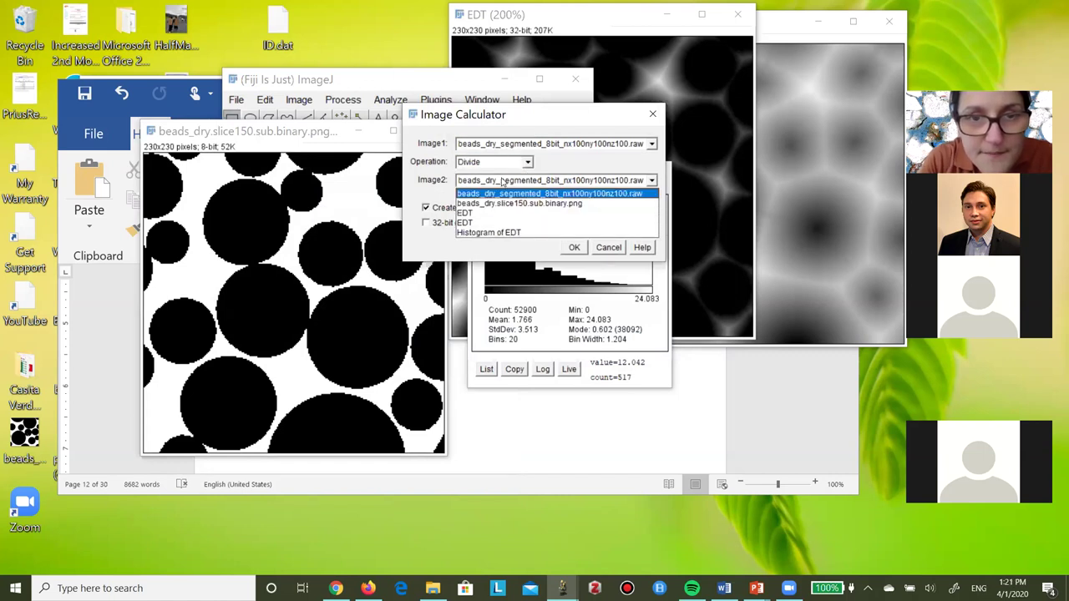
left_click(571, 159)
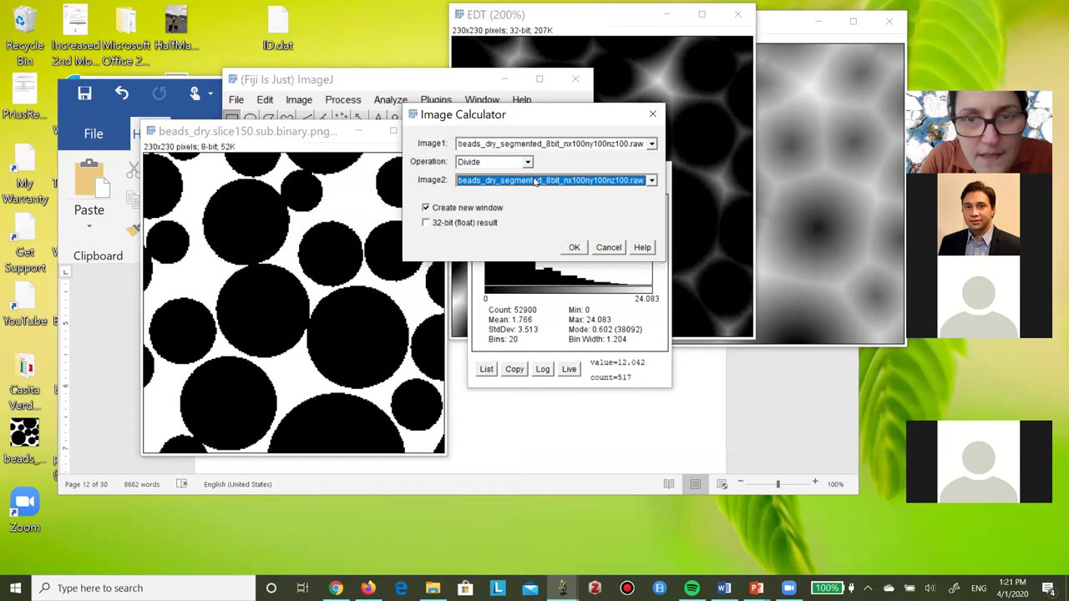
left_click(652, 181)
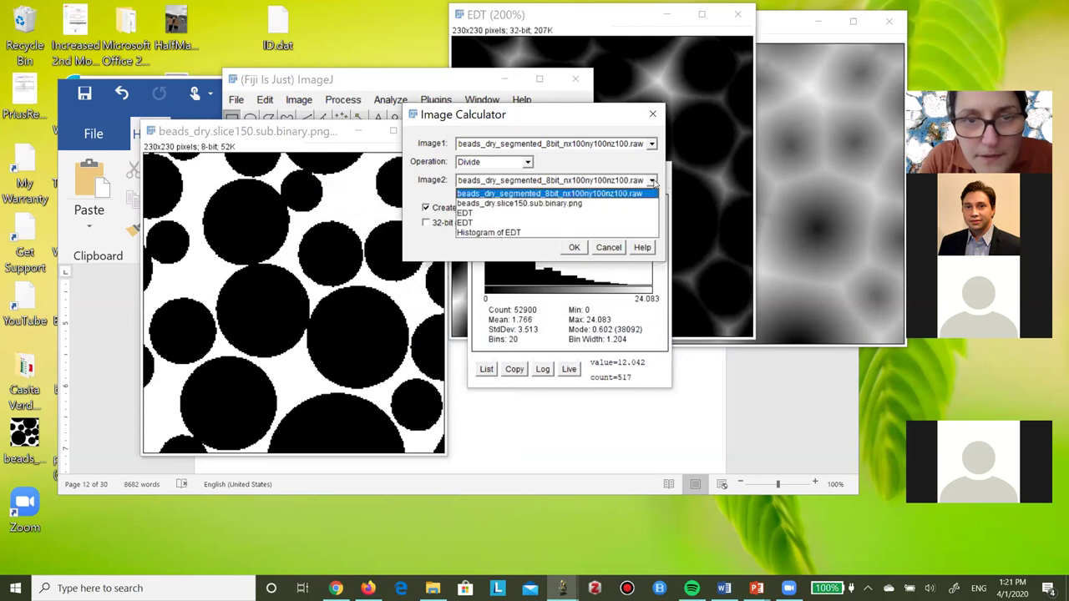
left_click(614, 256)
left_click(608, 248)
left_click(179, 130)
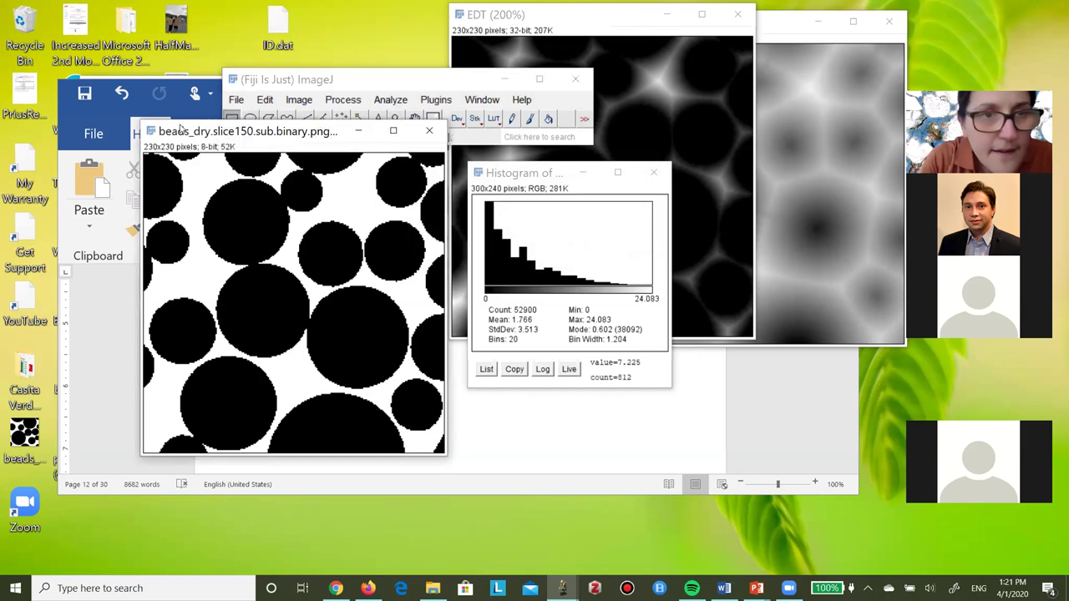
- Divide the beads slice by 255 with Process > Math > Divide, previewing first, so pixels become 0 and 1
left_click(298, 99)
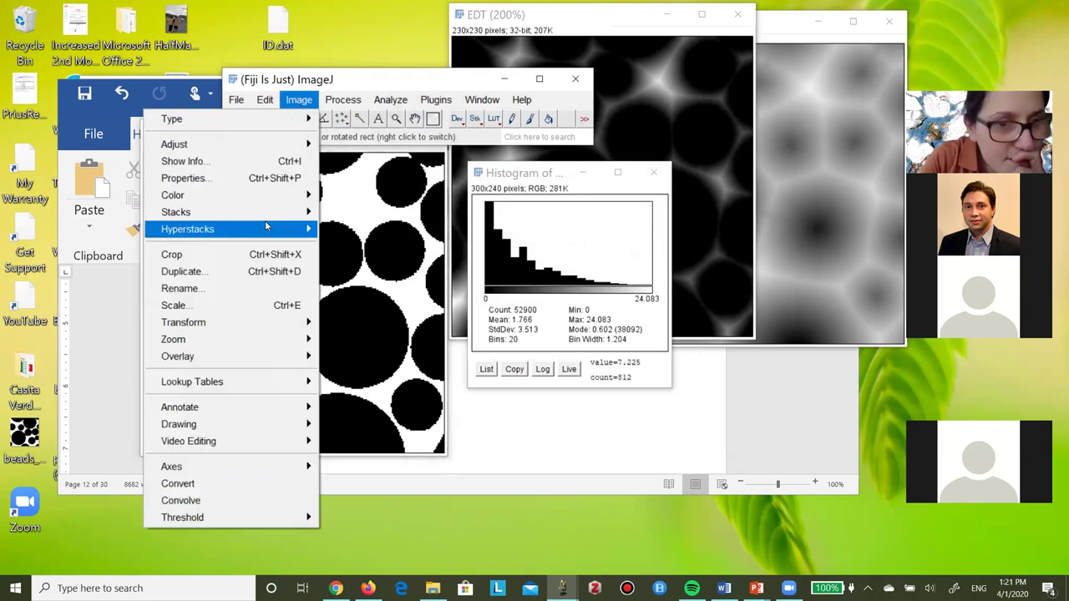
mouse_move(343, 99)
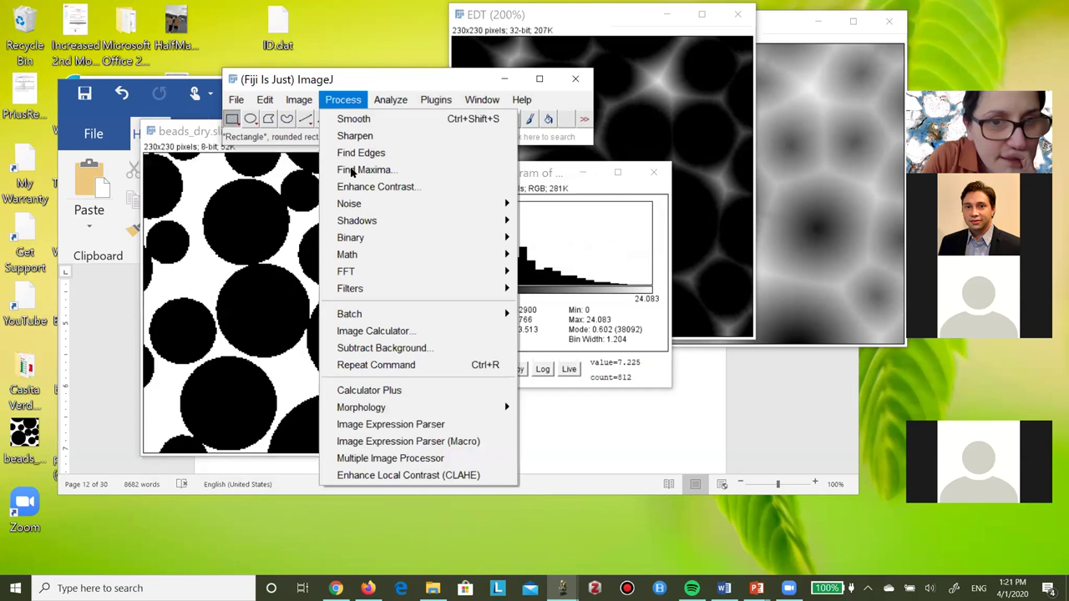
mouse_move(375, 255)
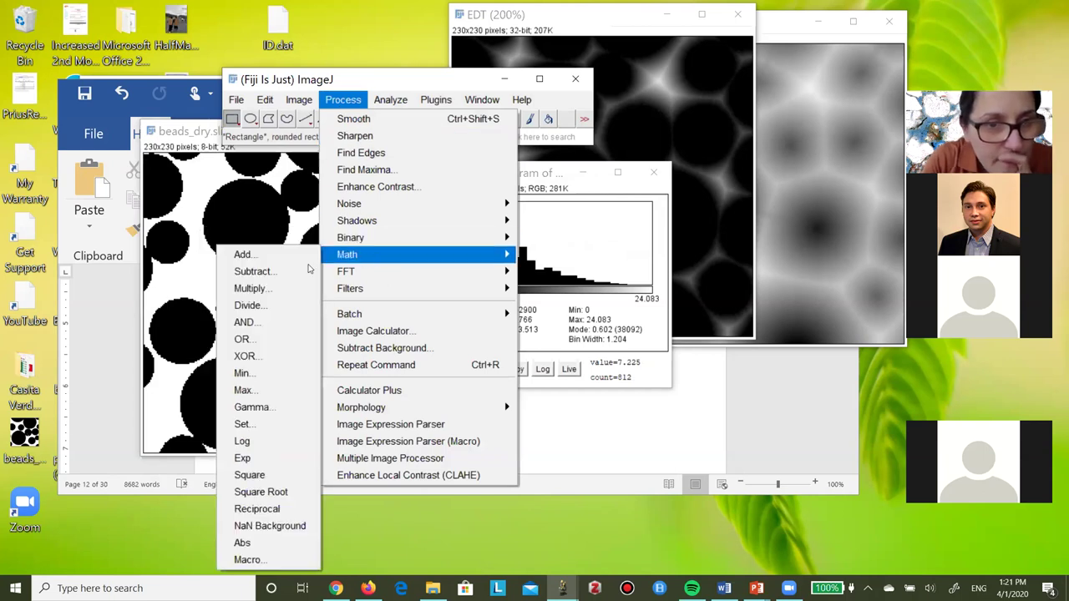
left_click(295, 309)
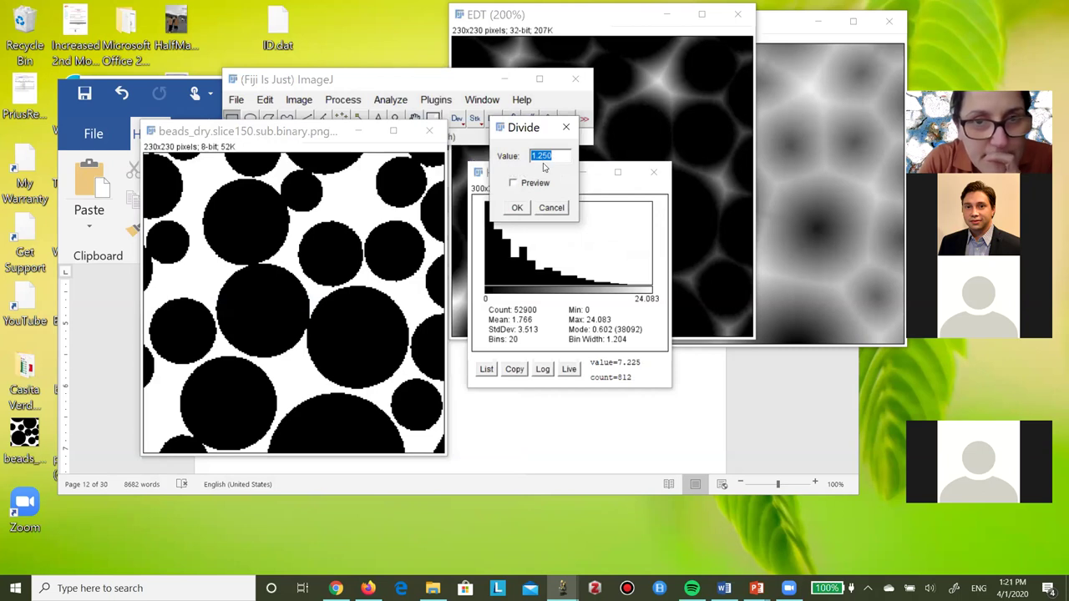
left_click(556, 157)
key("BackSpace")
key("BackSpace")
key("BackSpace")
key("BackSpace")
key("BackSpace")
type("255")
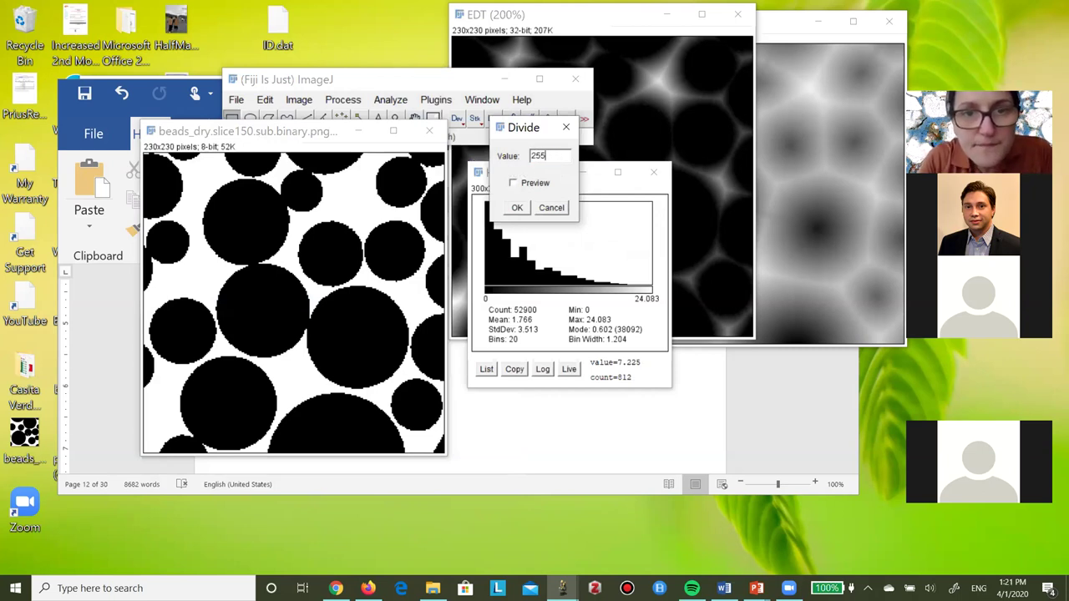
left_click(514, 184)
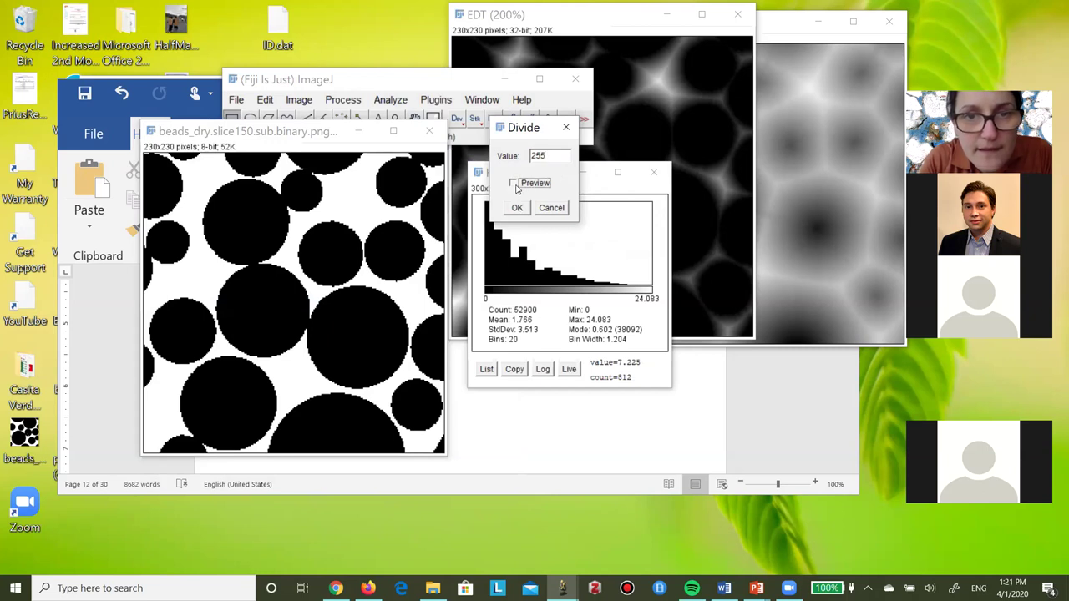
left_click(517, 208)
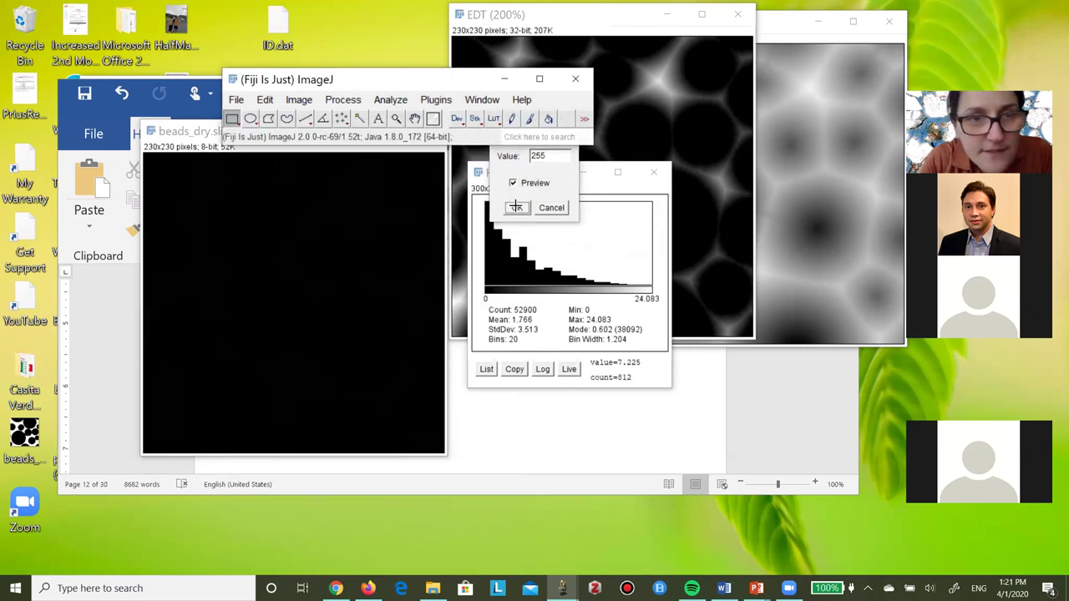
left_click(183, 130)
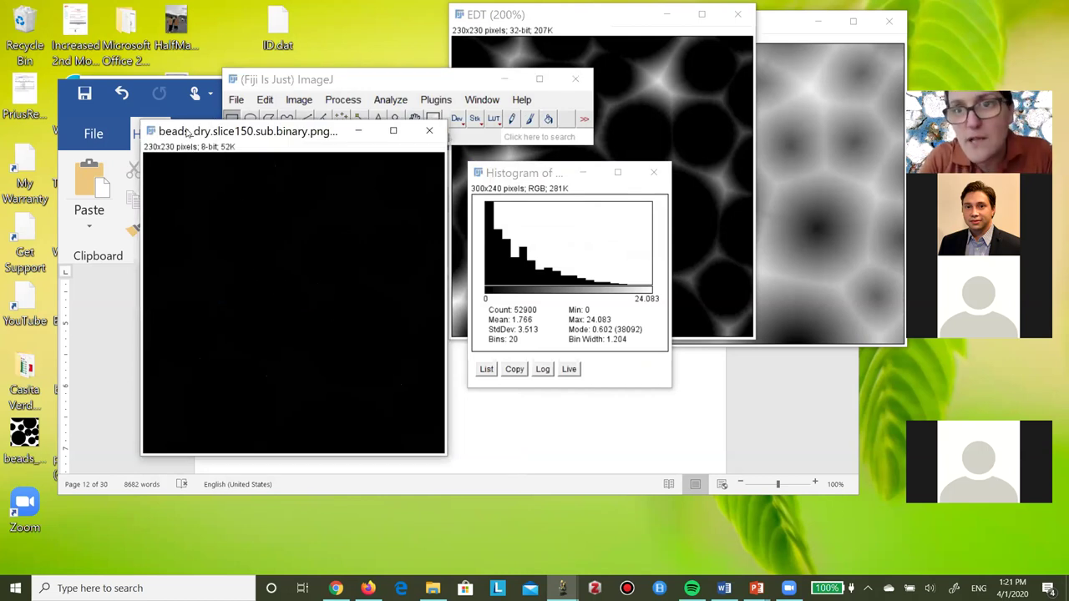
- Run Exact Euclidean Distance Transform (3D) on the rescaled beads slice, then switch to the labeling exercise presentation
left_click_drag(189, 133, 558, 54)
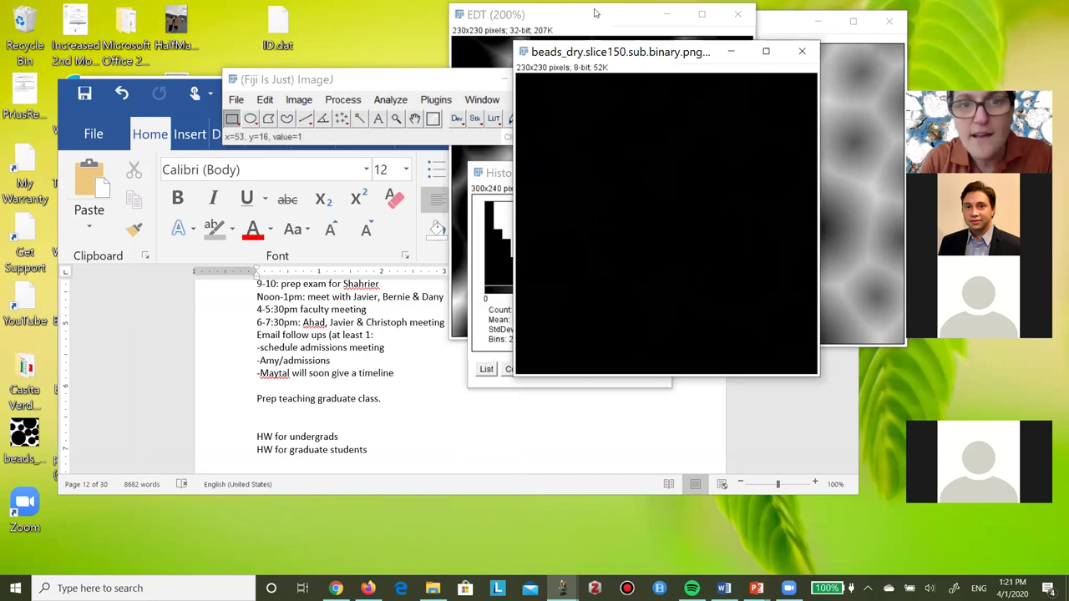
right_click(574, 52)
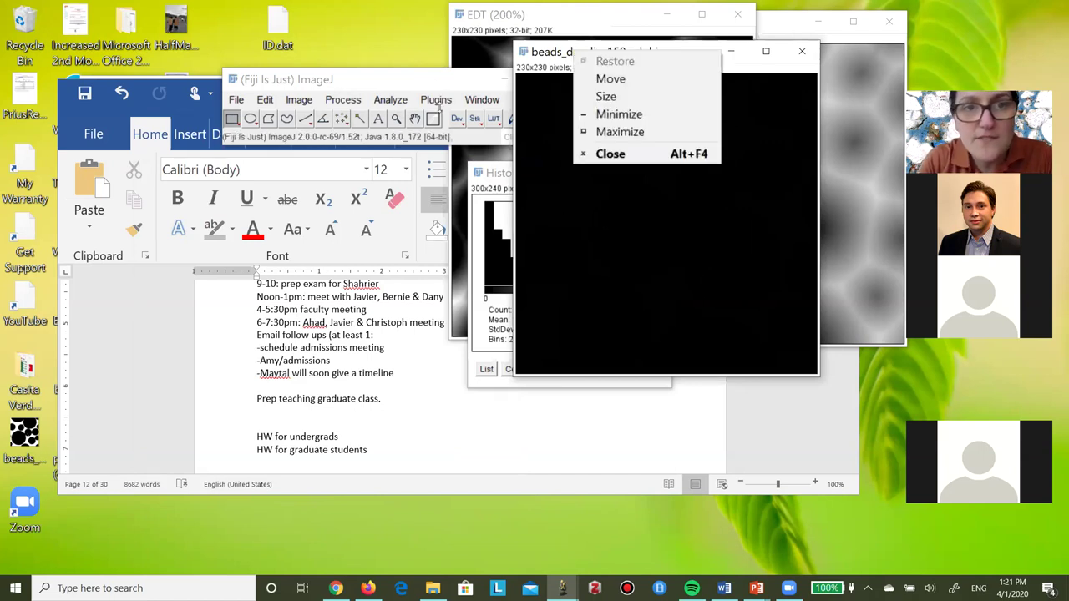
left_click(438, 99)
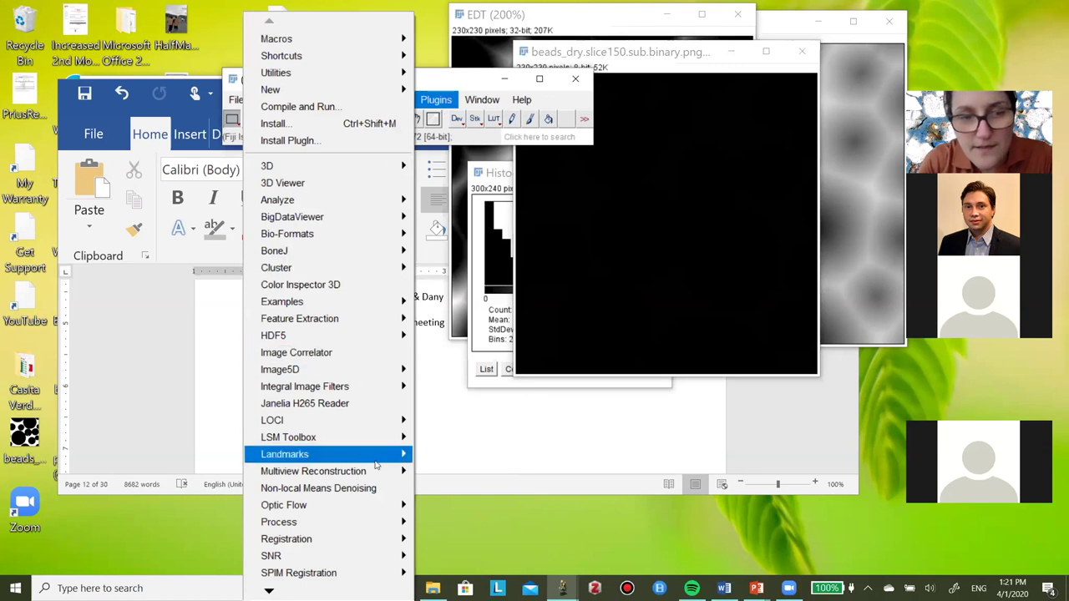
mouse_move(379, 526)
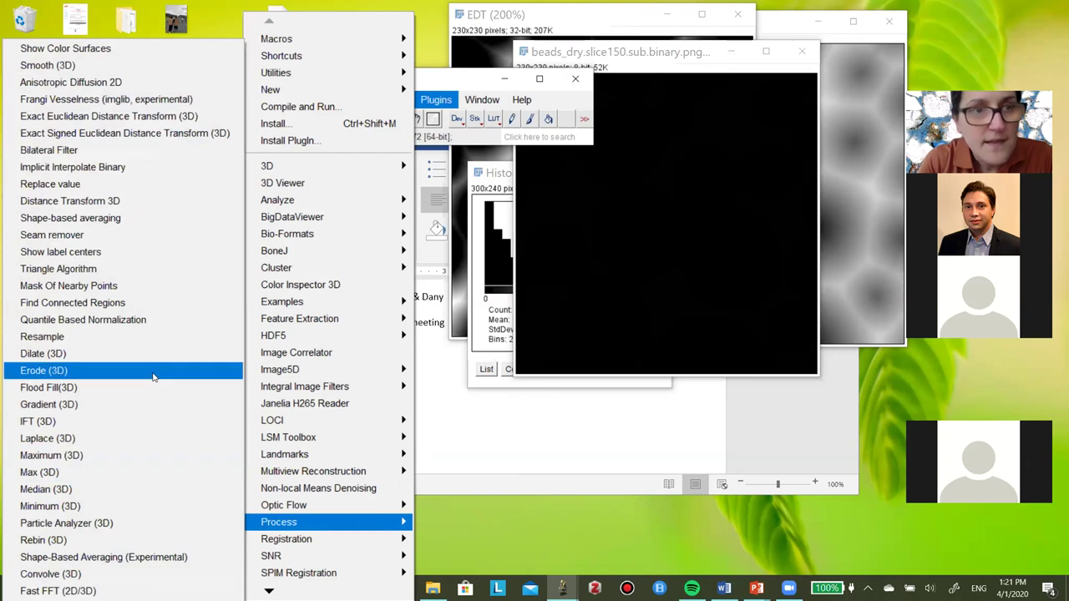
left_click(161, 117)
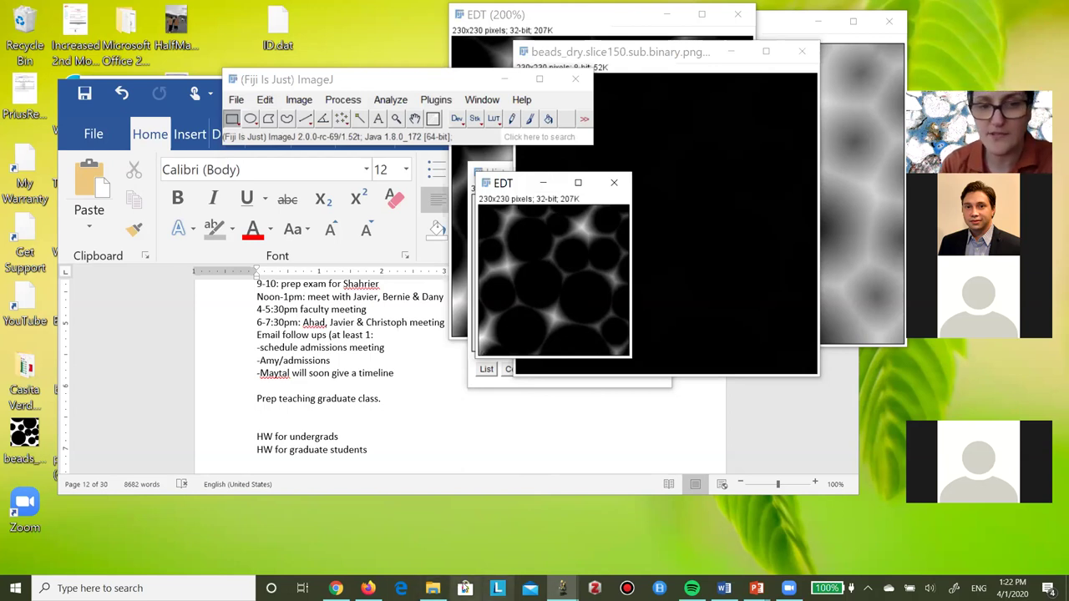
mouse_move(798, 589)
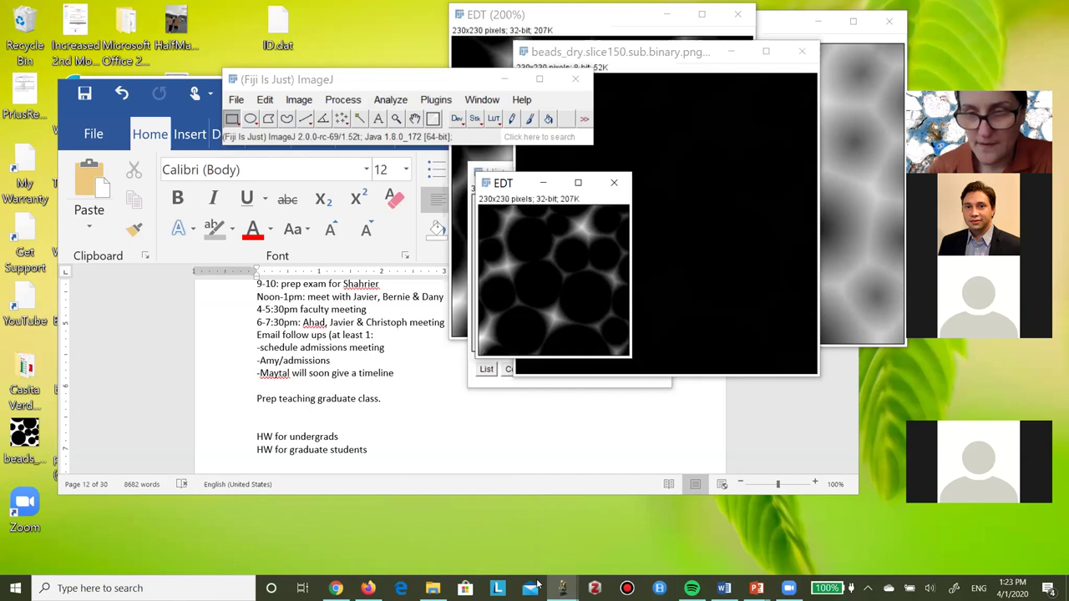
left_click(826, 556)
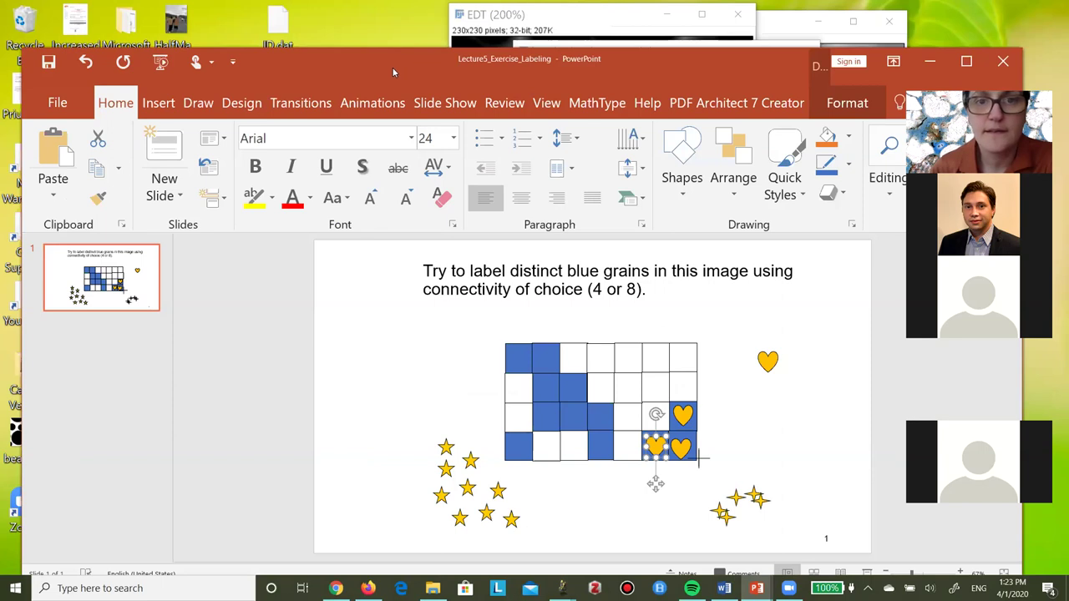
- Move the Lecture5_Exercise_Labeling window aside and close it
left_click_drag(398, 70, 403, 180)
left_click_drag(647, 188, 470, 215)
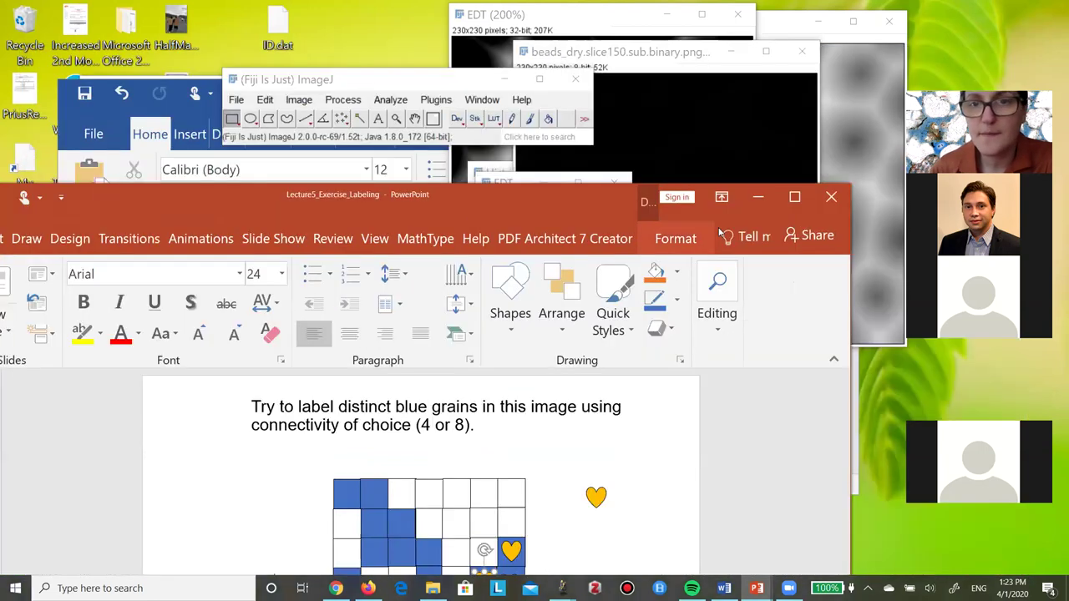
left_click(832, 200)
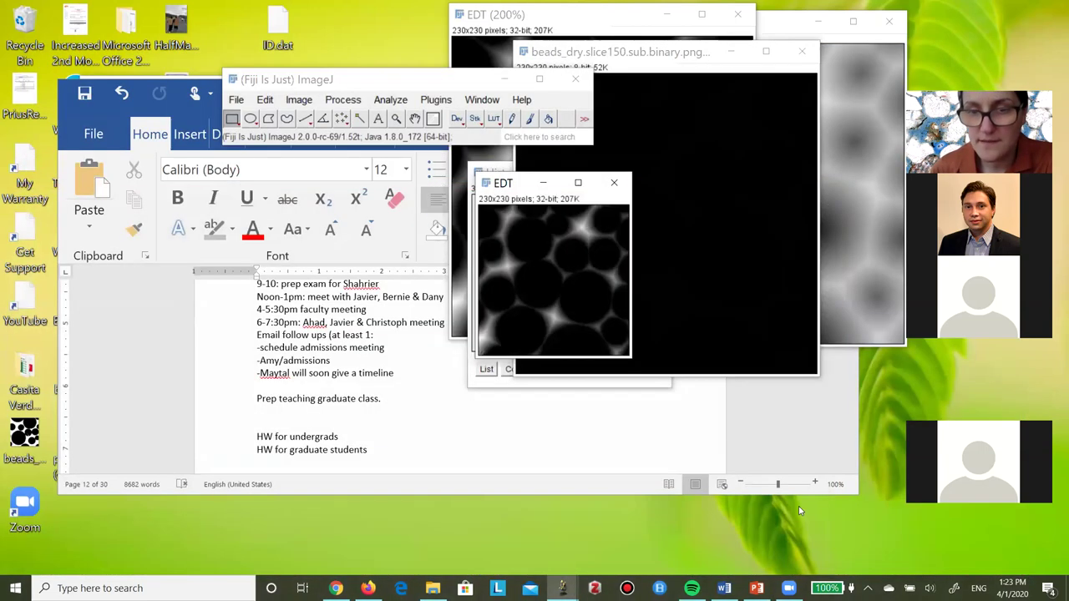
- In Lecture5_MorphologyAndTopology, start the slide show from slide 45, 'Distance labeling in Fiji'
left_click(757, 588)
scroll(673, 402, "down", 4)
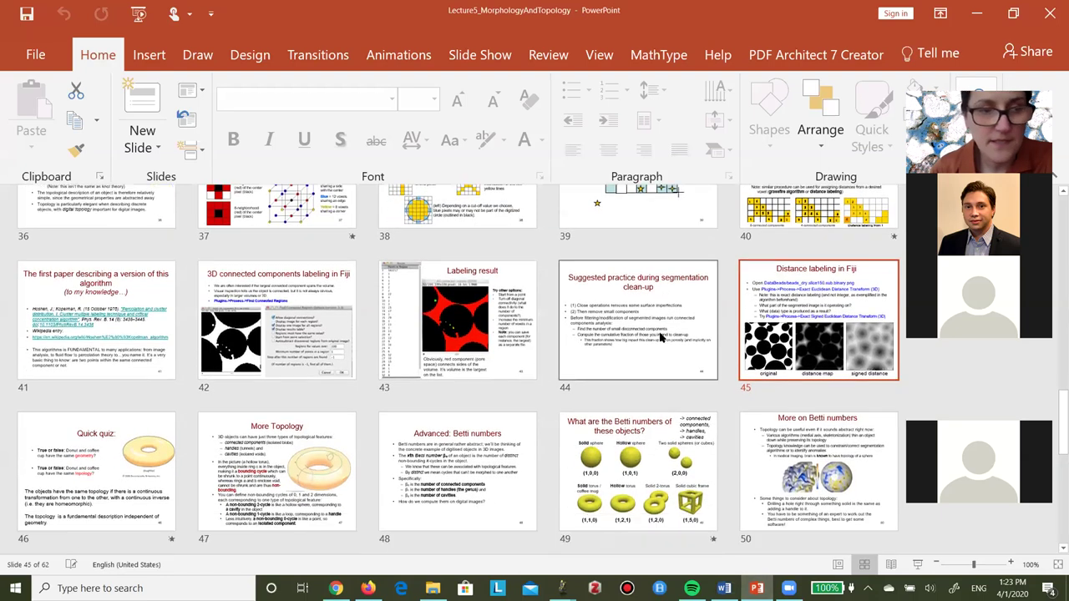
scroll(795, 259, "up", 1)
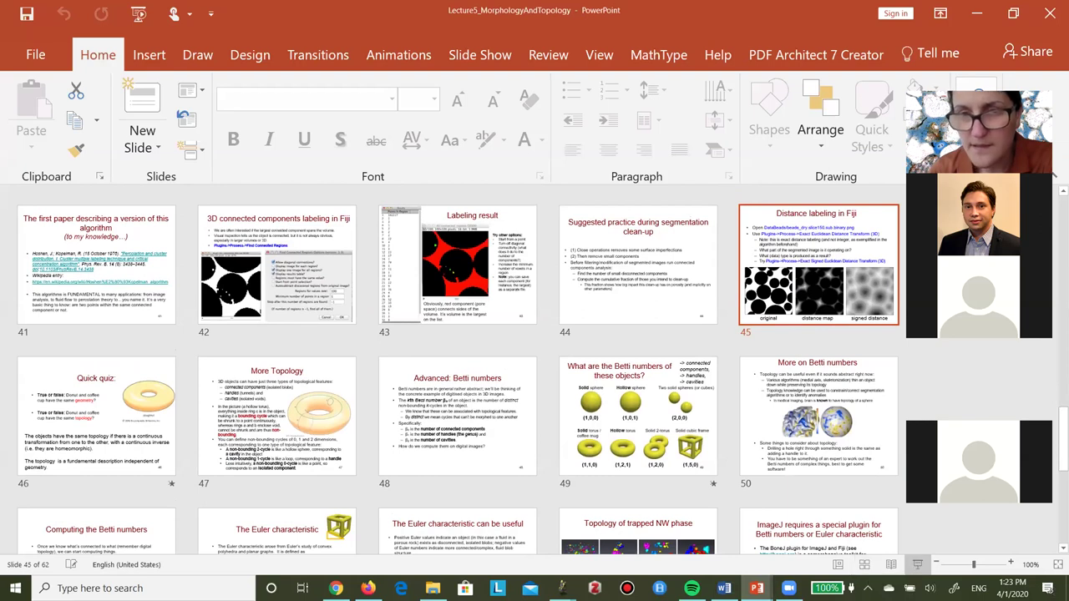
left_click(916, 563)
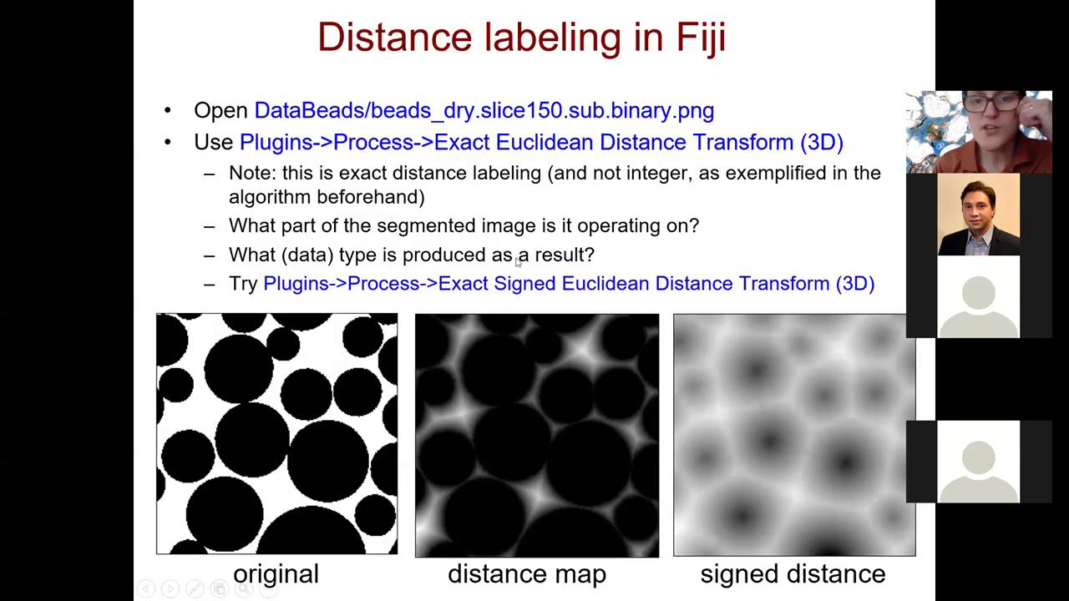
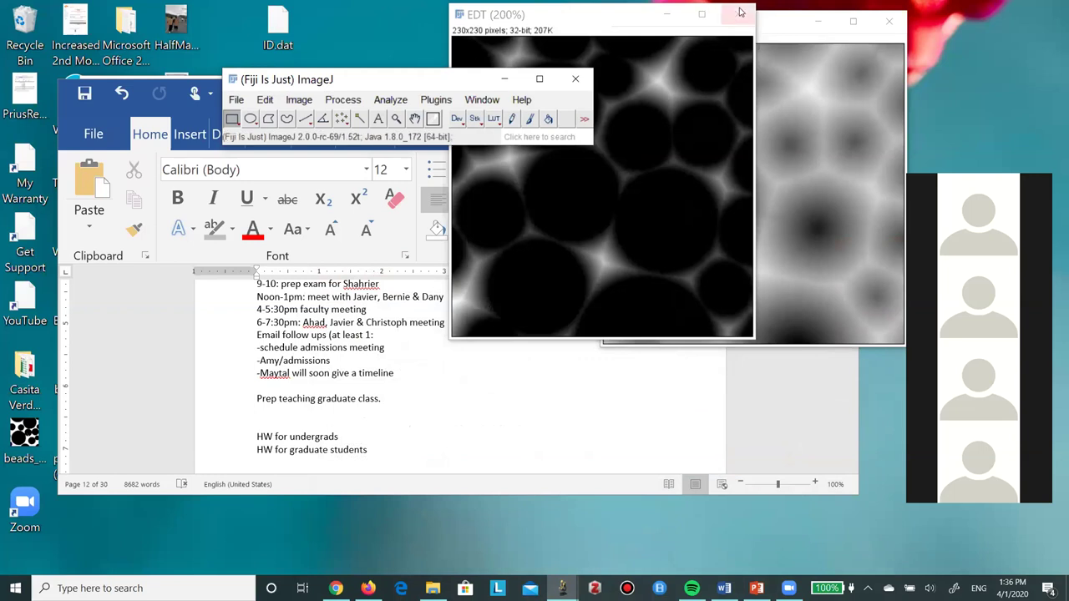
- Close the EDT distance-map image and start a File > Import > Raw import
left_click(889, 22)
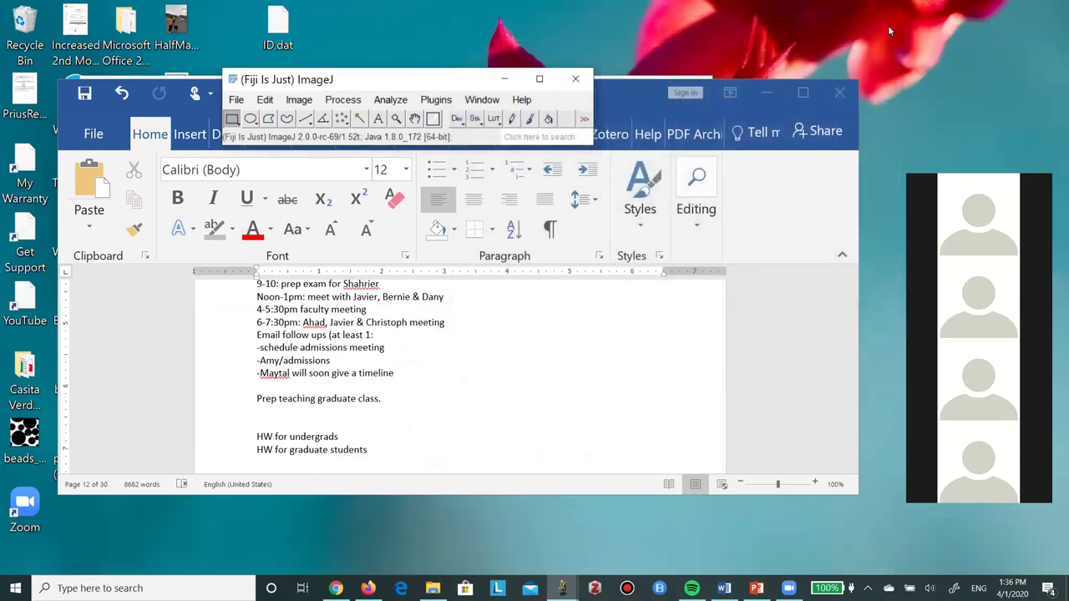
left_click(237, 100)
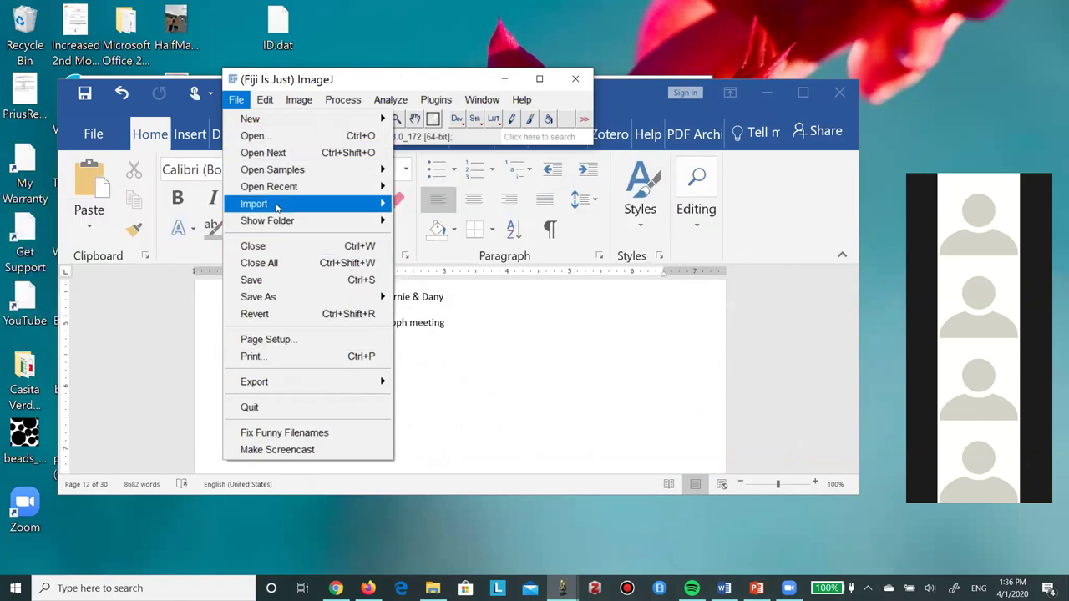
mouse_move(368, 204)
left_click(473, 57)
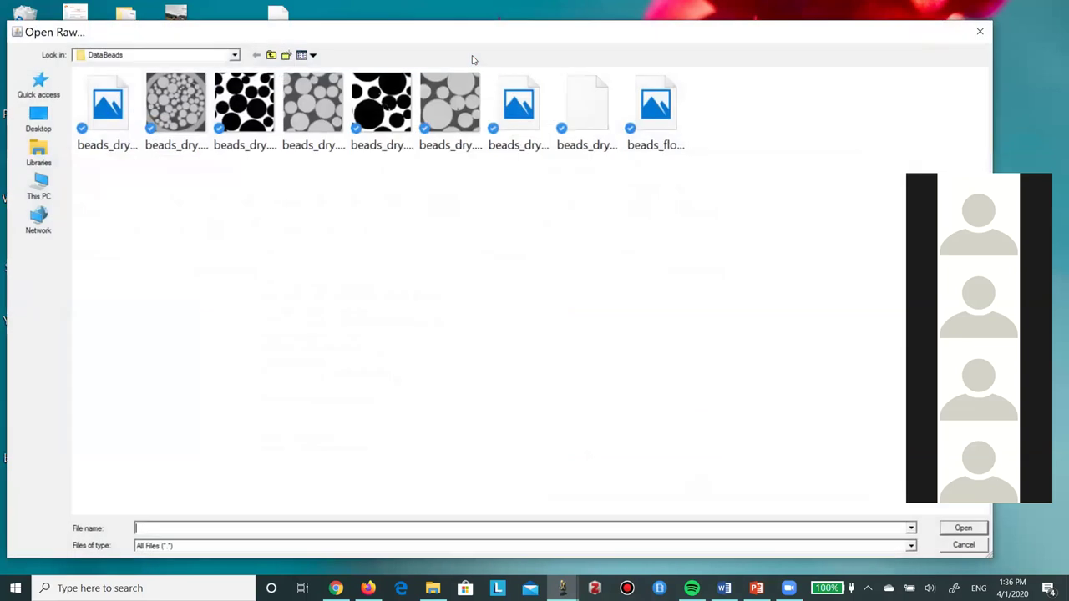
- Browse through SharedFolder_DRP_Course > Data to the TeachingMaterials folder
left_click(234, 56)
left_click(235, 56)
left_click(234, 55)
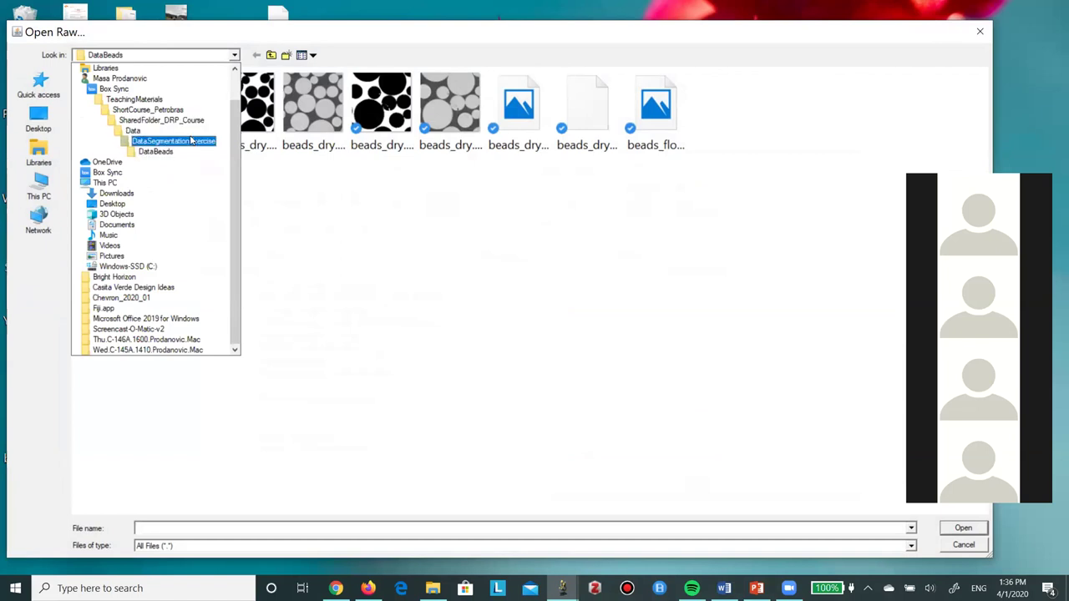
left_click(133, 131)
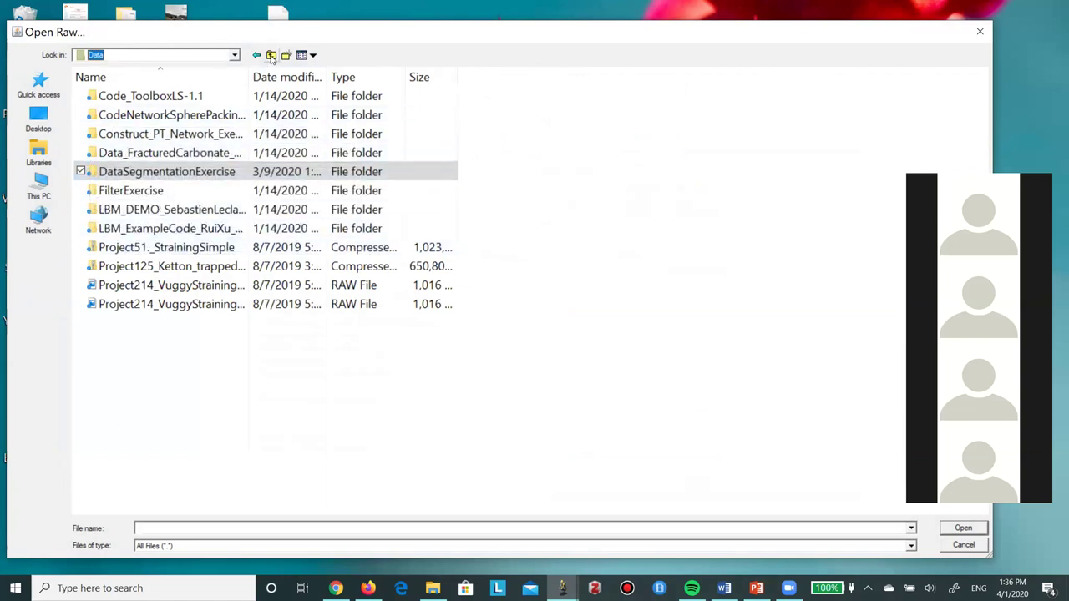
left_click(234, 55)
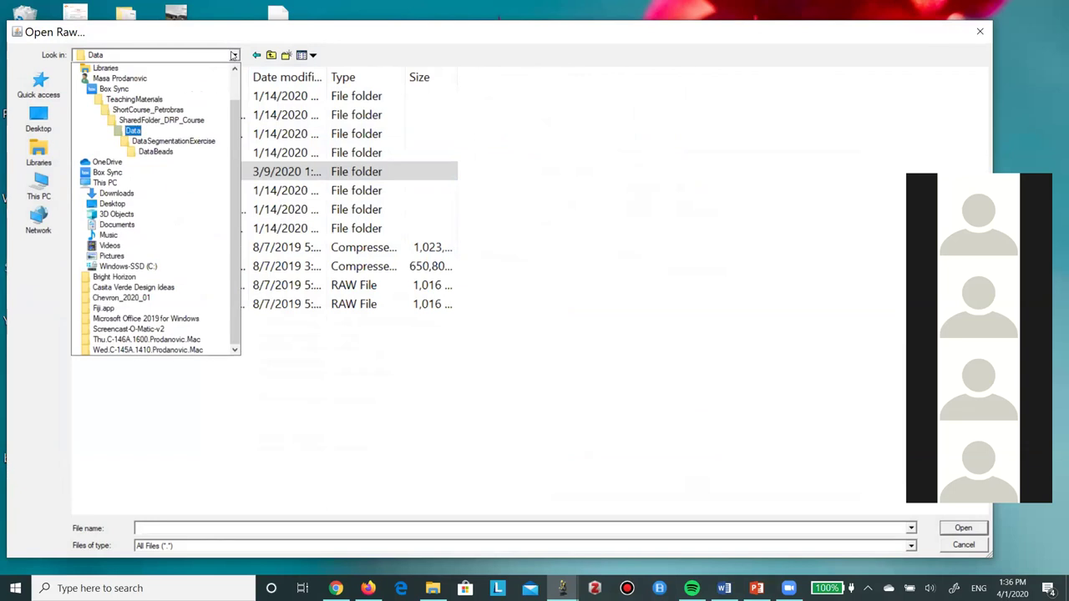
left_click(109, 124)
left_click(92, 99)
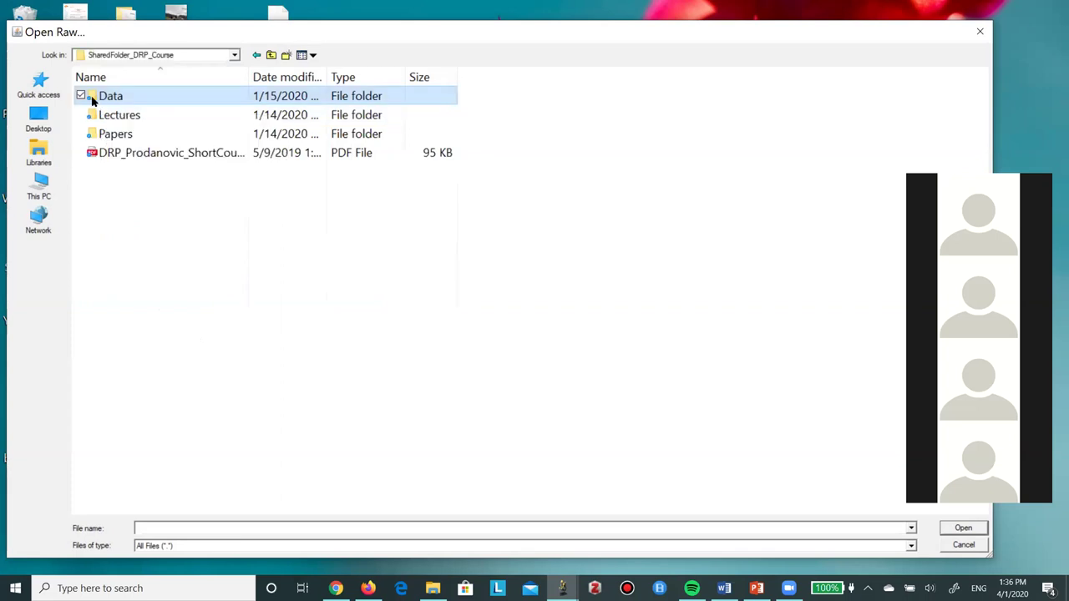
double_click(93, 99)
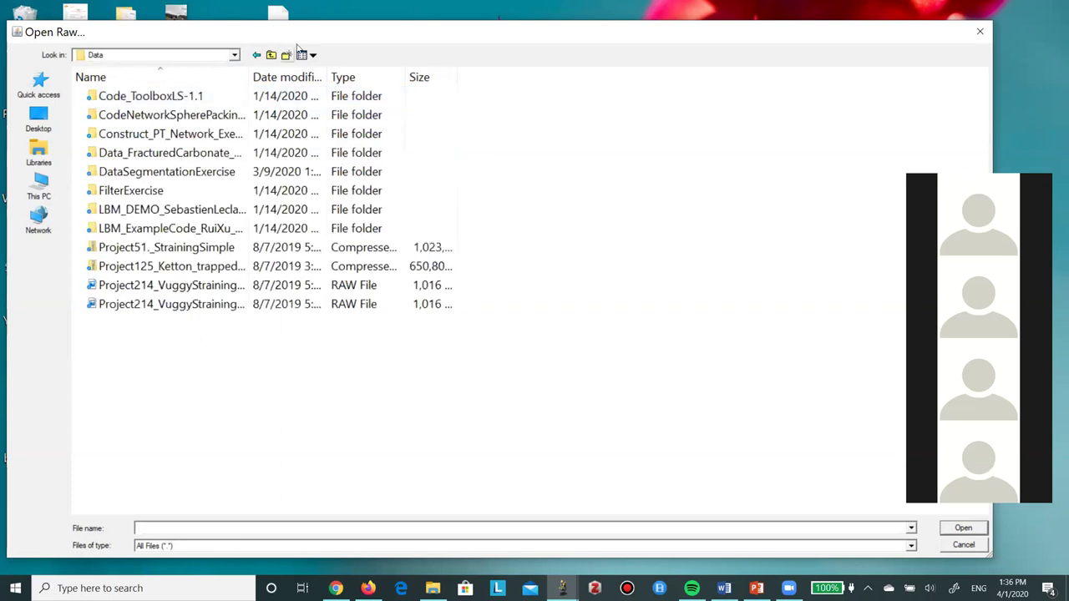
left_click(234, 55)
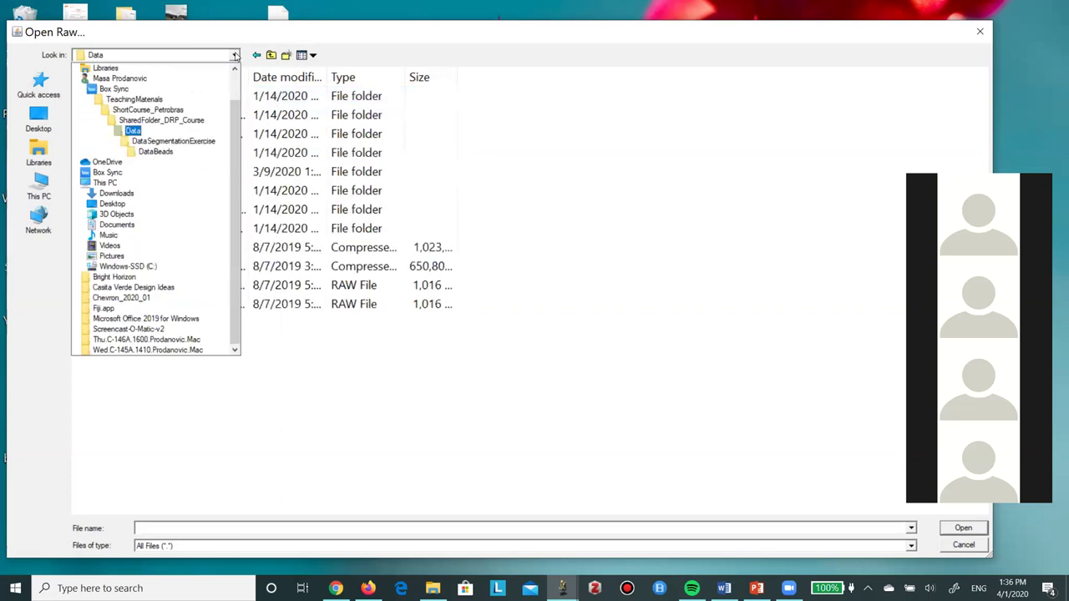
left_click(156, 100)
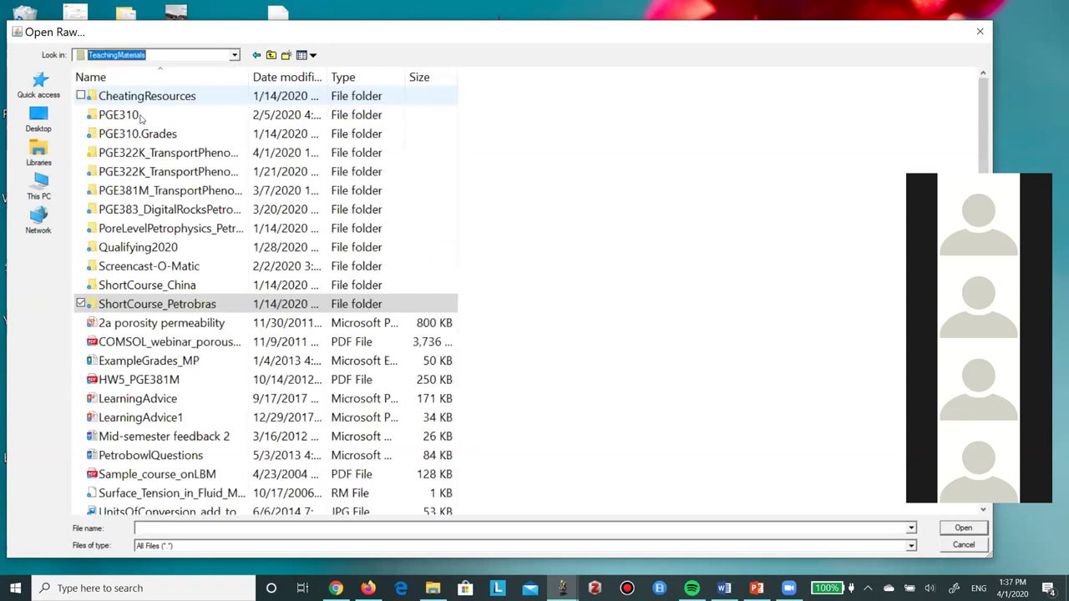
- Open SegmentedSphere_nx100ny100nz92_8bit from PGE383_DigitalRocksPetrophysics > Data > TopologyExercise > Sphere
scroll(139, 247, "down", 1)
scroll(139, 247, "up", 1)
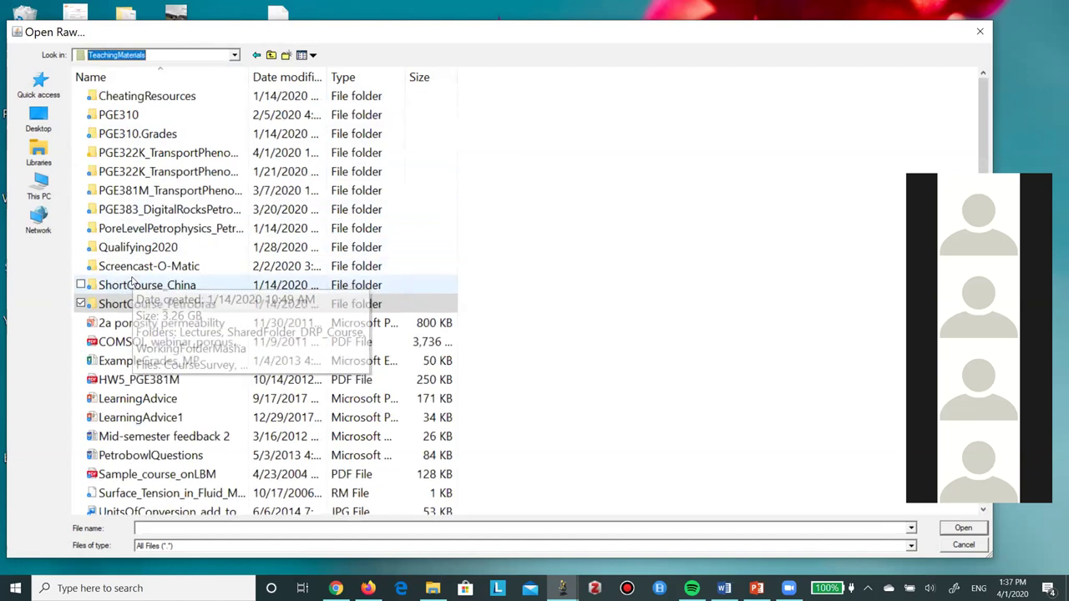
double_click(86, 214)
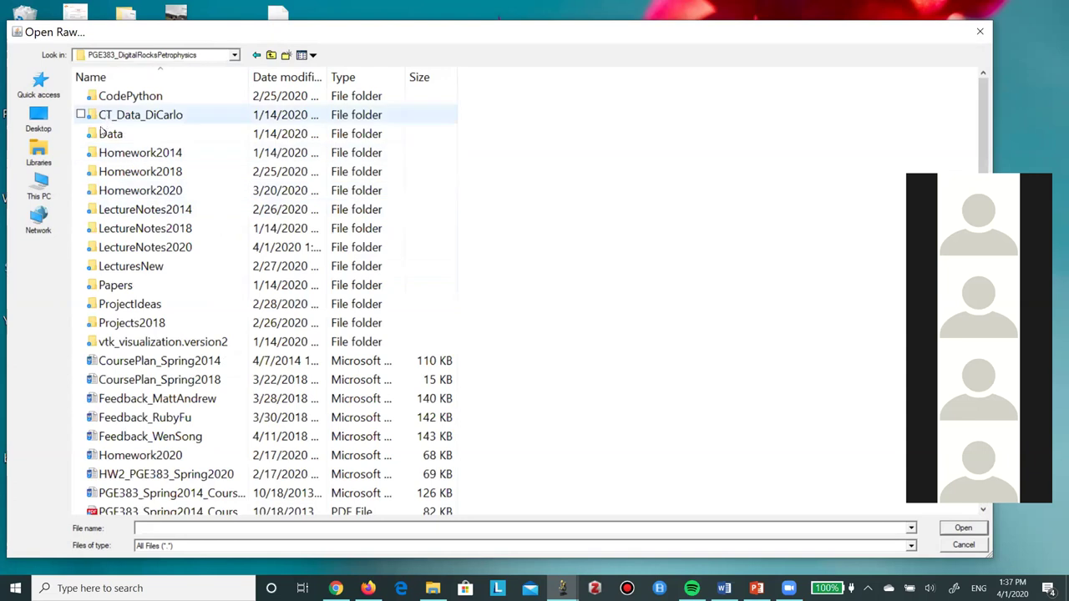
double_click(93, 135)
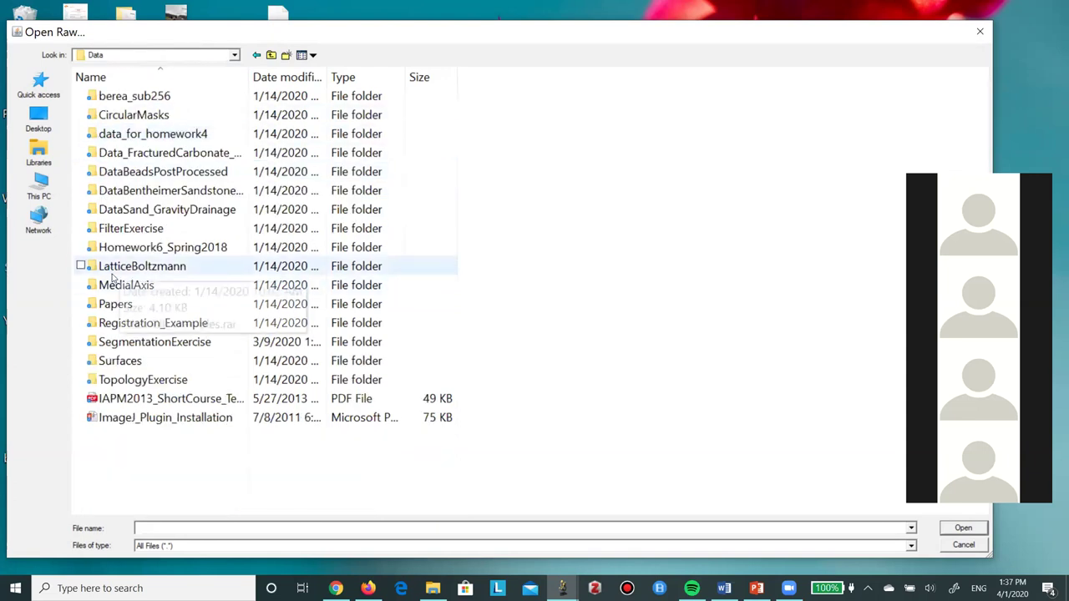
left_click(99, 380)
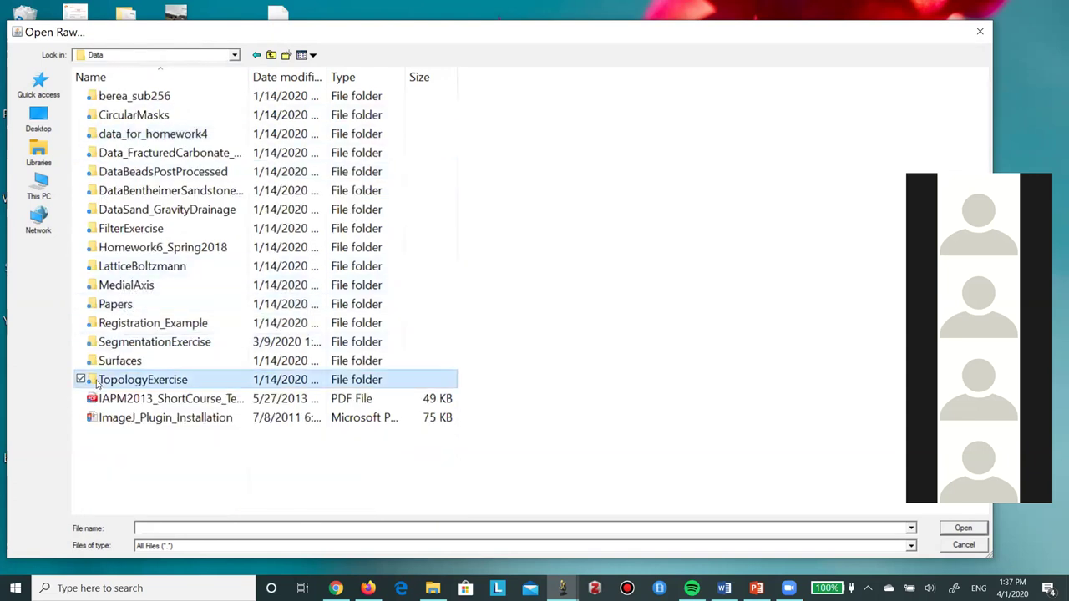
double_click(97, 380)
left_click(98, 117)
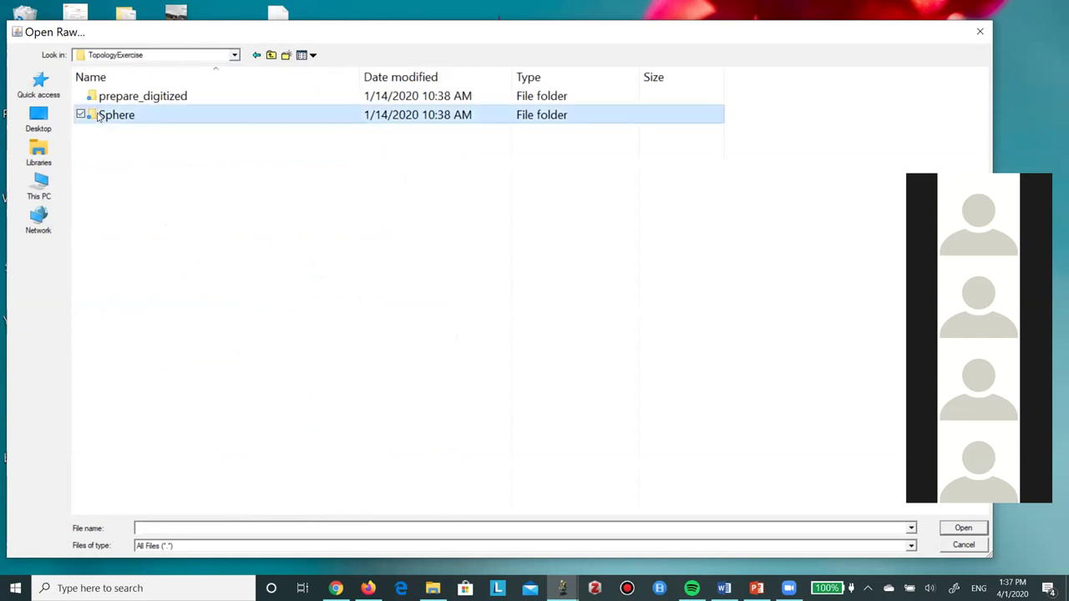
double_click(98, 116)
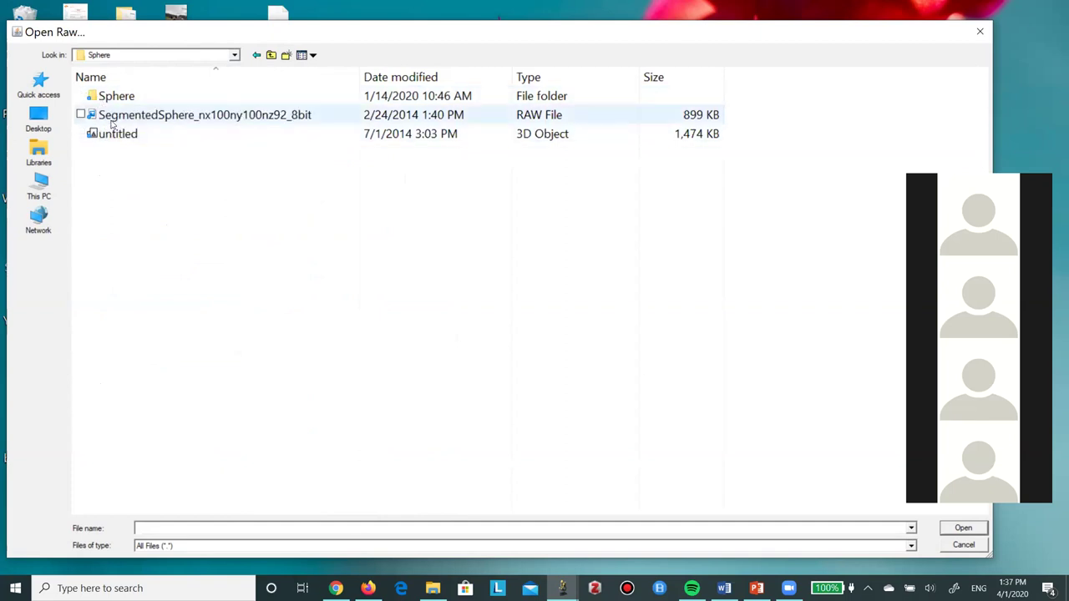
left_click(111, 120)
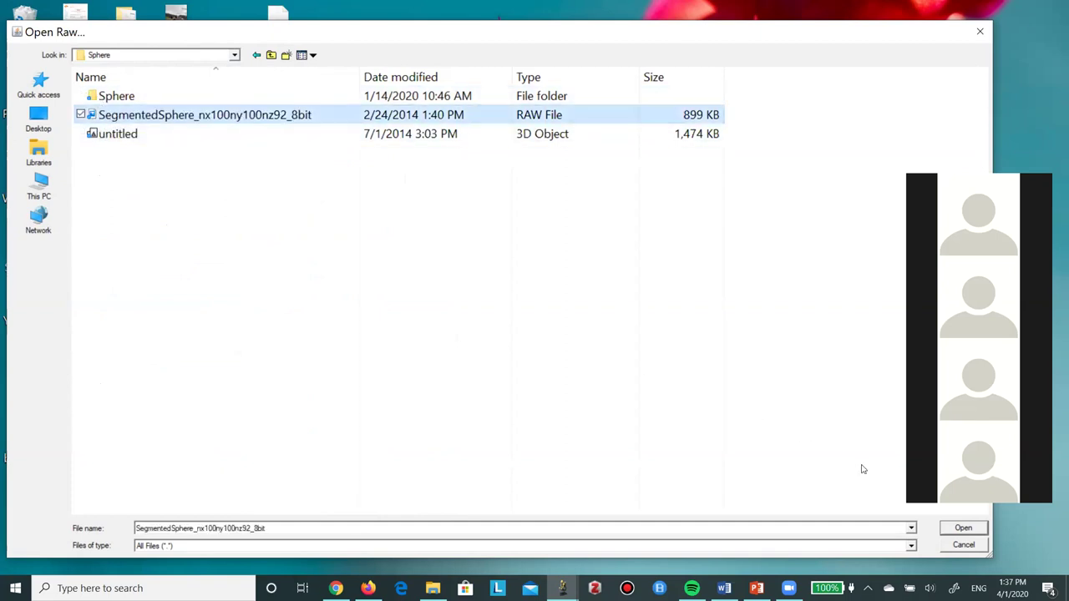
left_click(956, 532)
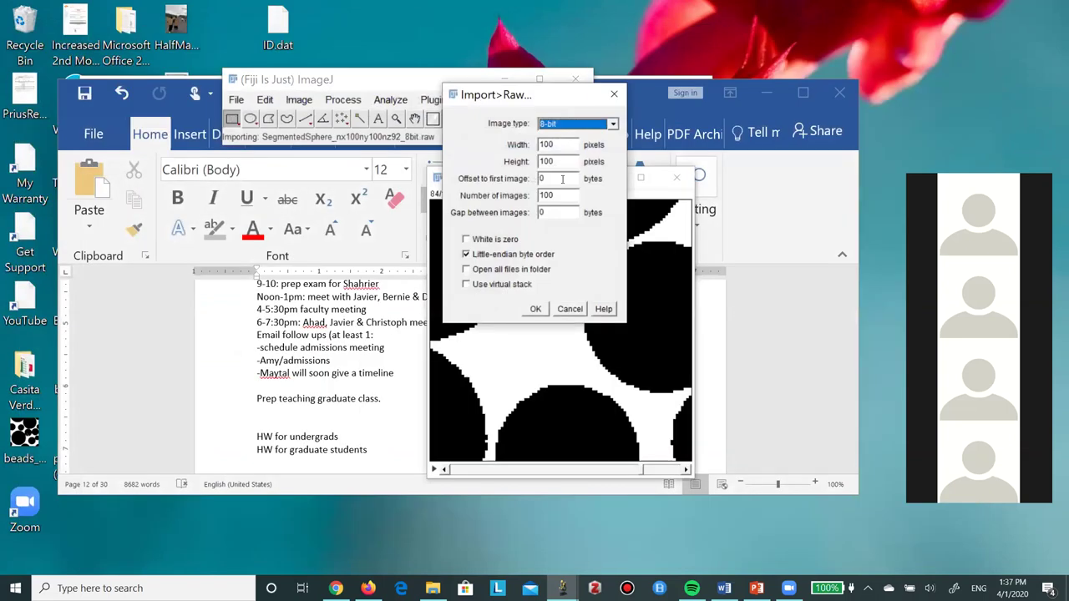
- Import the raw sphere with Number of images set to 92, then zoom into the stack
double_click(563, 192)
key("BackSpace")
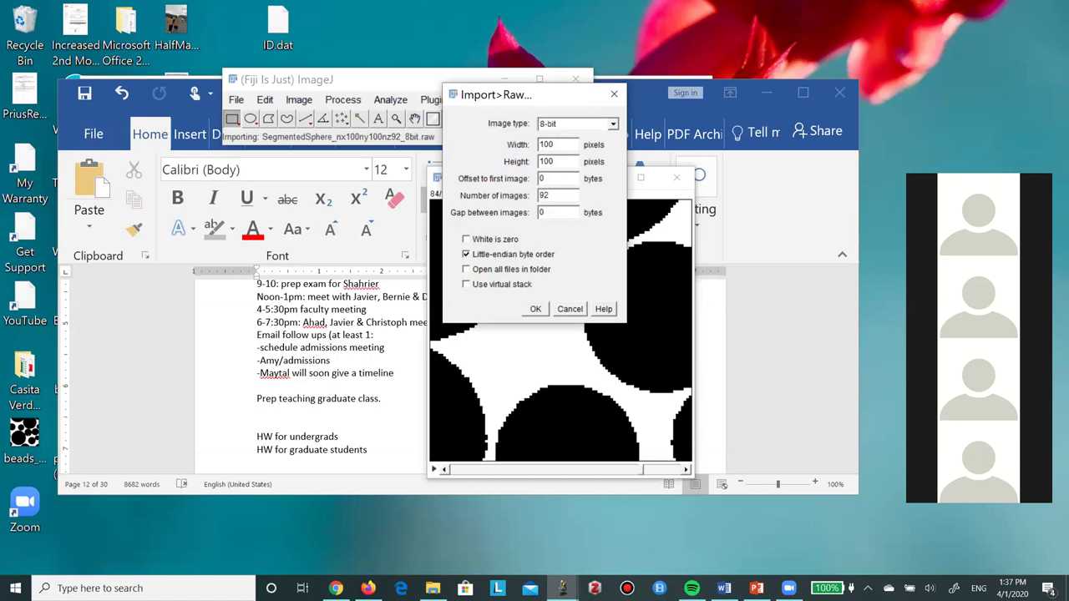
left_click(536, 311)
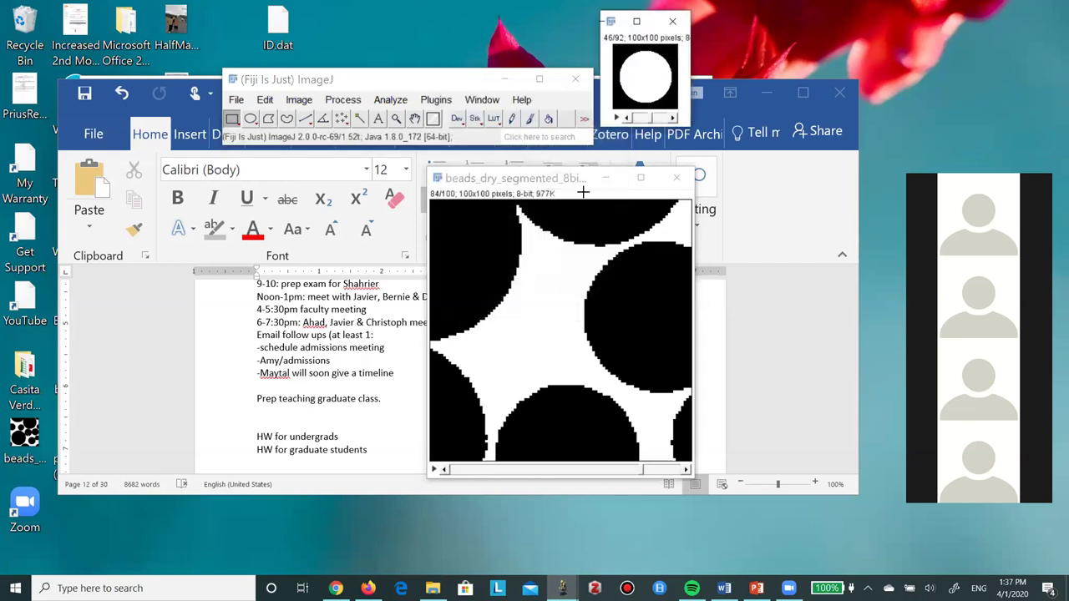
key("plus")
key("plus")
key("plus")
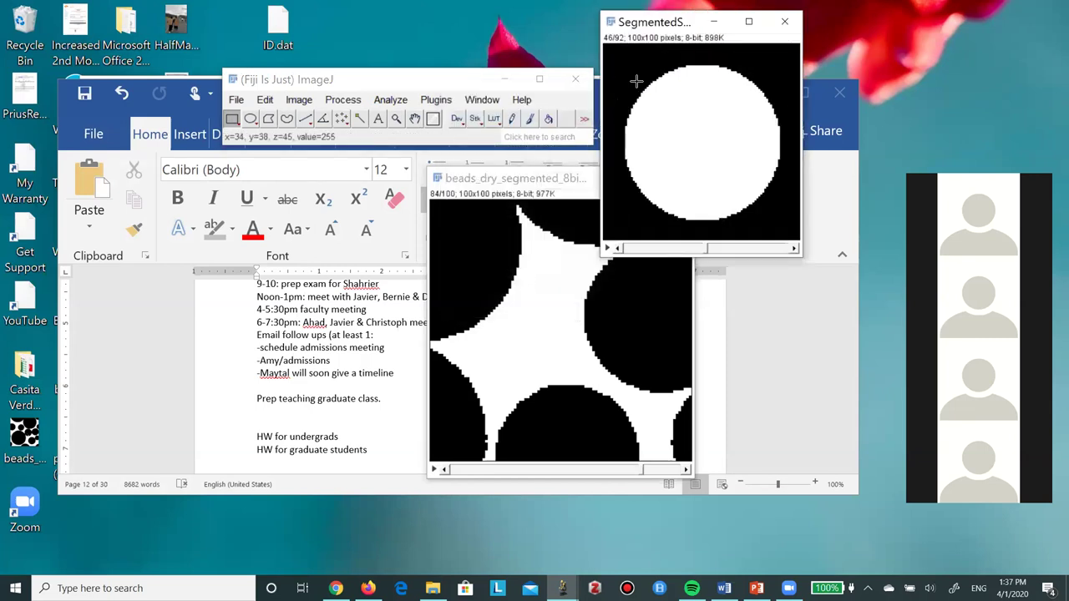
left_click_drag(737, 313, 705, 246)
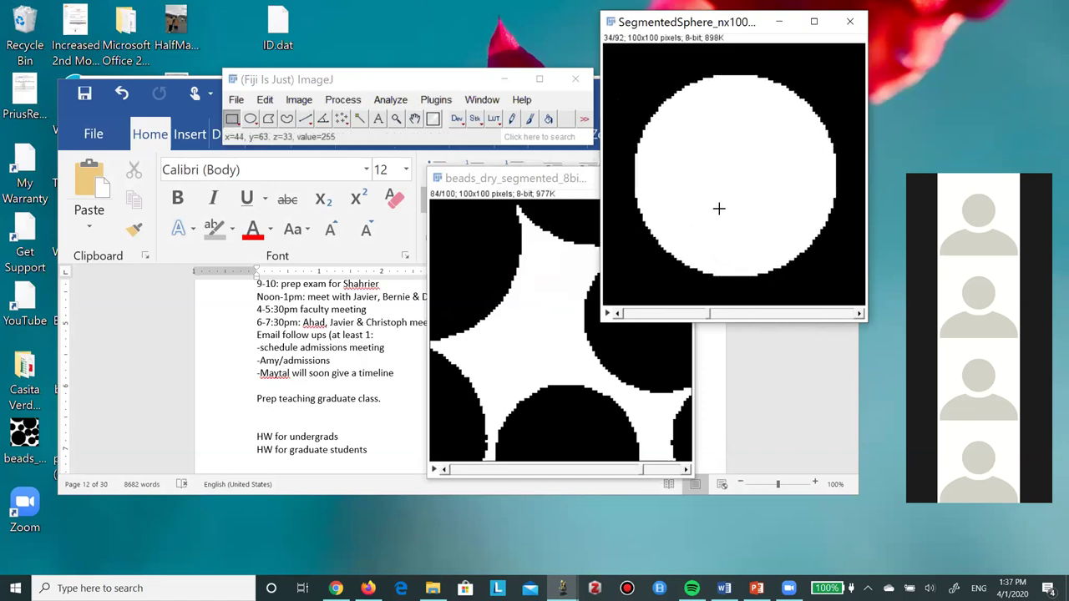
left_click(435, 99)
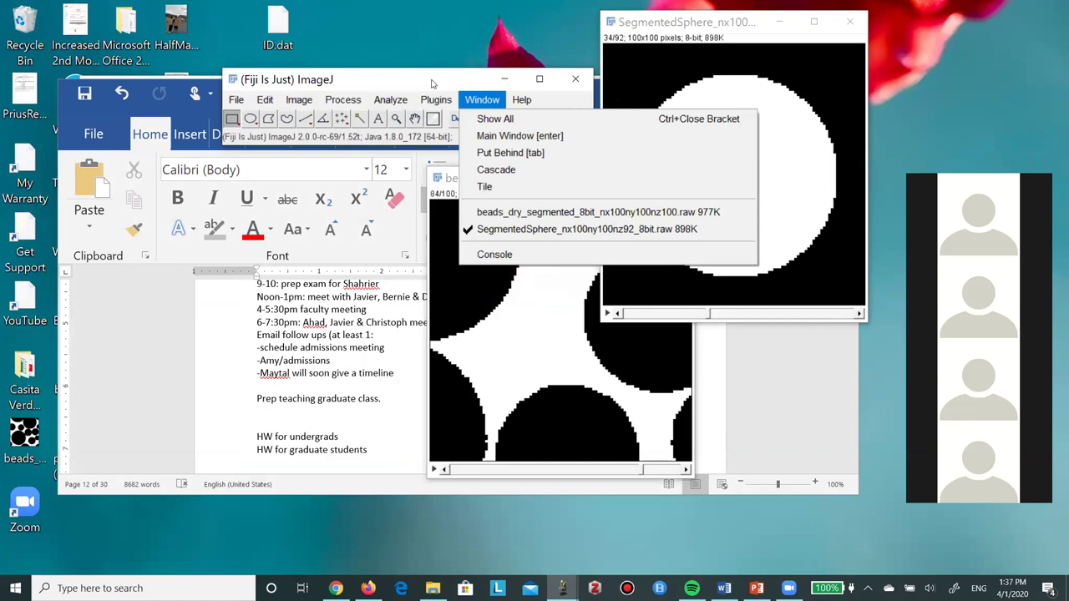
- Launch BoneJ > Analyze > Particle Analyser on the sphere stack and accept its setup
left_click(433, 84)
left_click(435, 99)
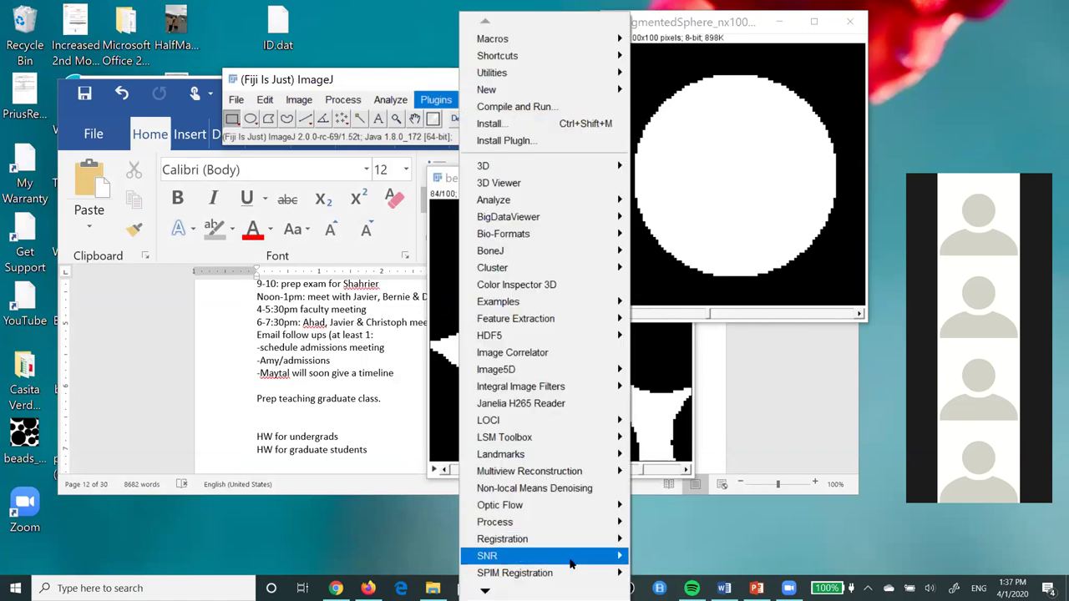
mouse_move(571, 563)
mouse_move(608, 257)
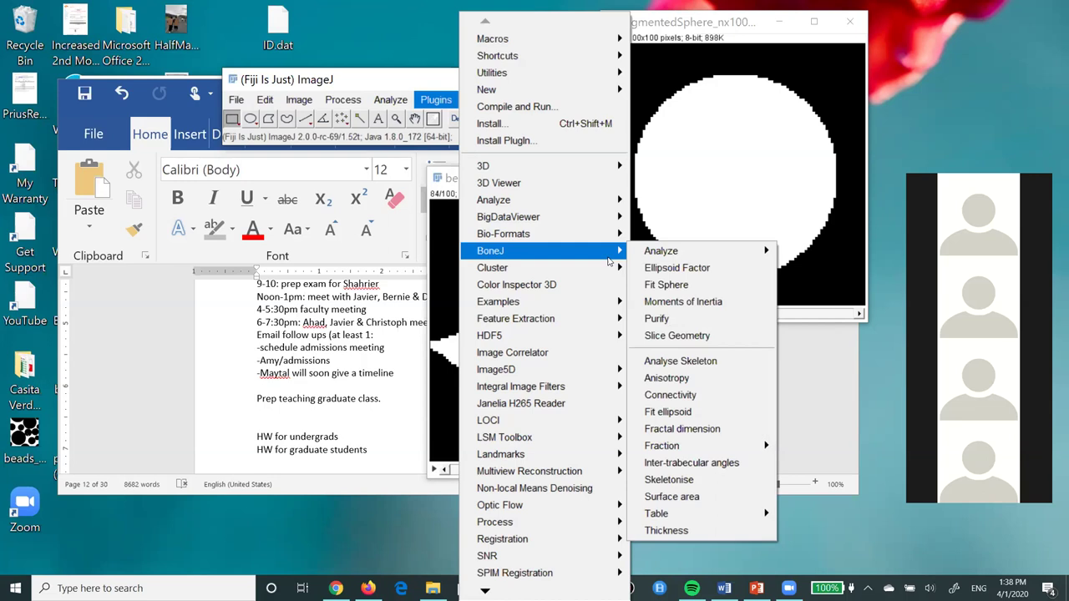
mouse_move(706, 255)
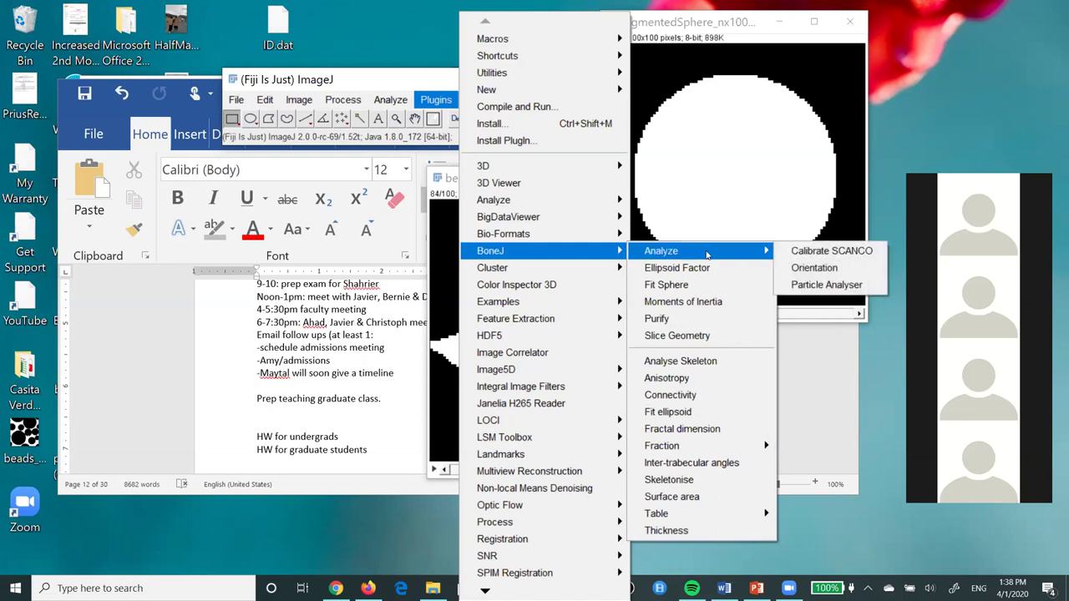
left_click(808, 286)
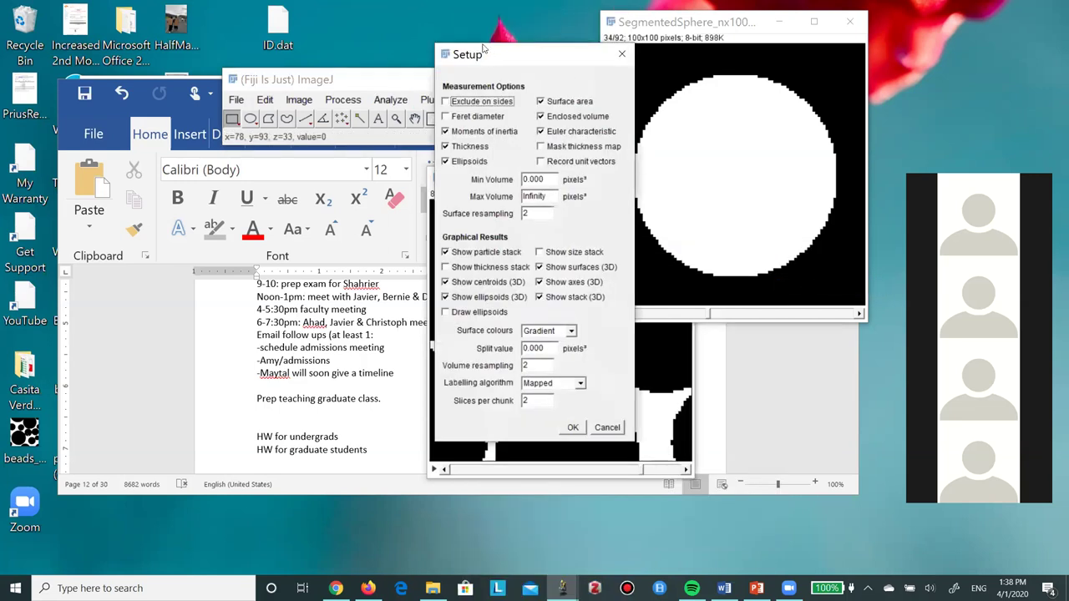
left_click_drag(483, 52, 408, 12)
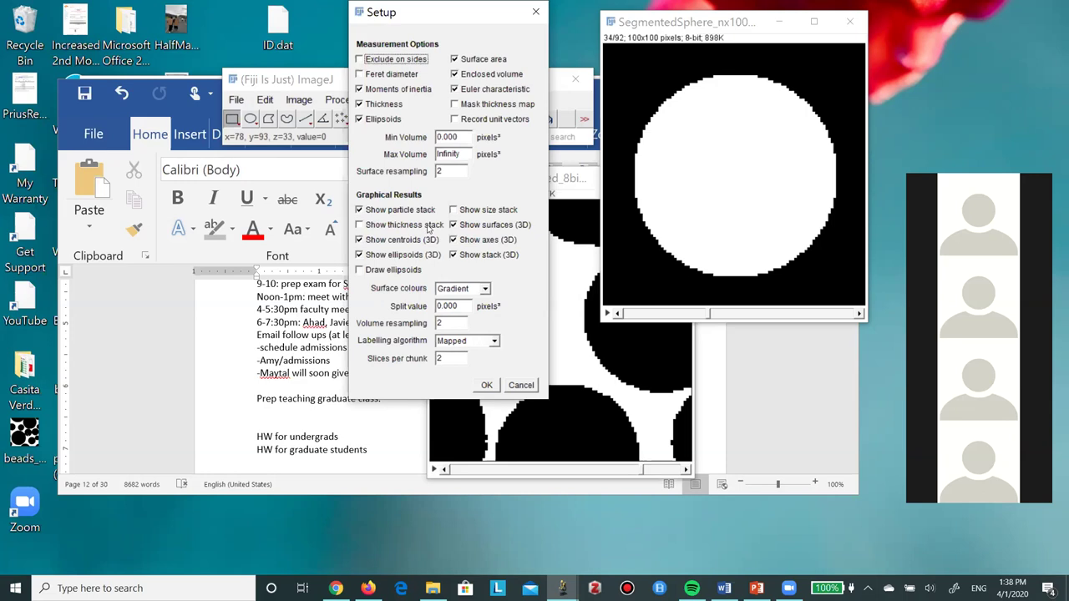
left_click(489, 386)
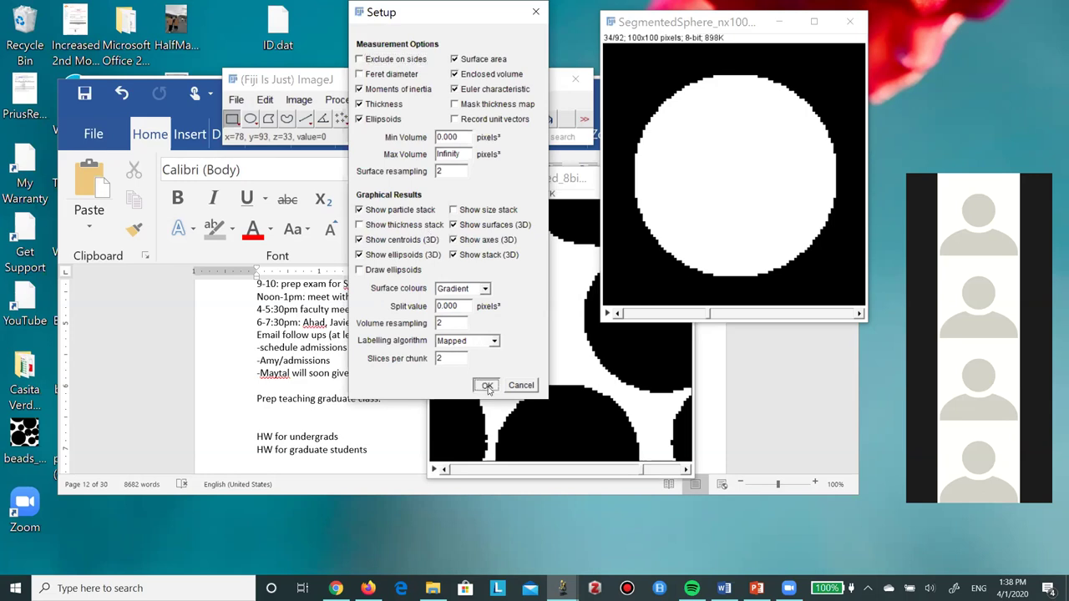
- Confirm the Particle Analyser settings to run the sphere analysis
left_click(486, 387)
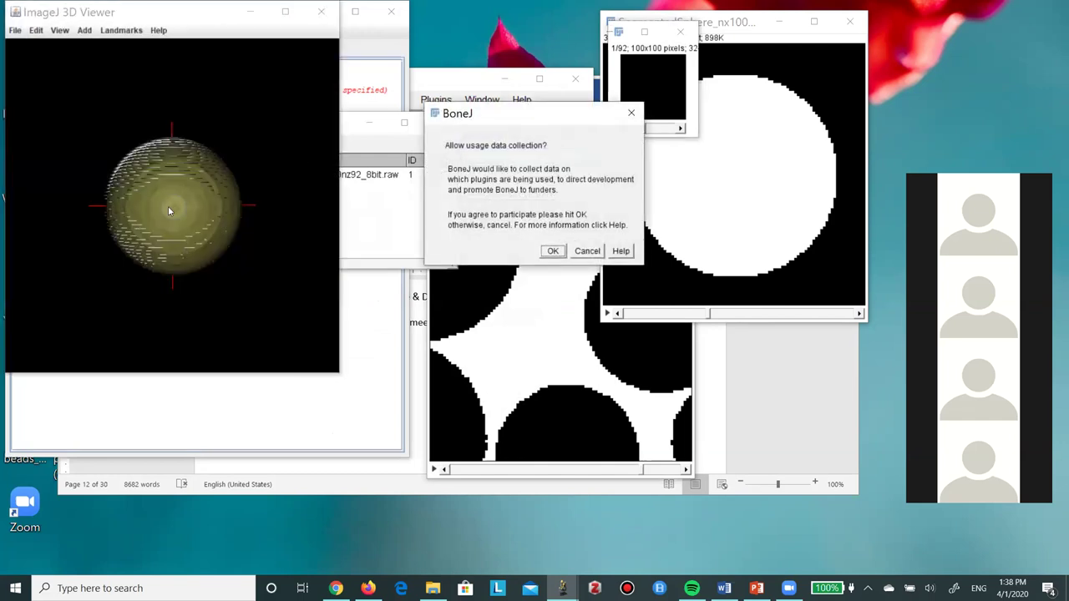
- Accept BoneJ's usage-data request, rotate the 3D sphere, and move the viewer down
left_click(551, 250)
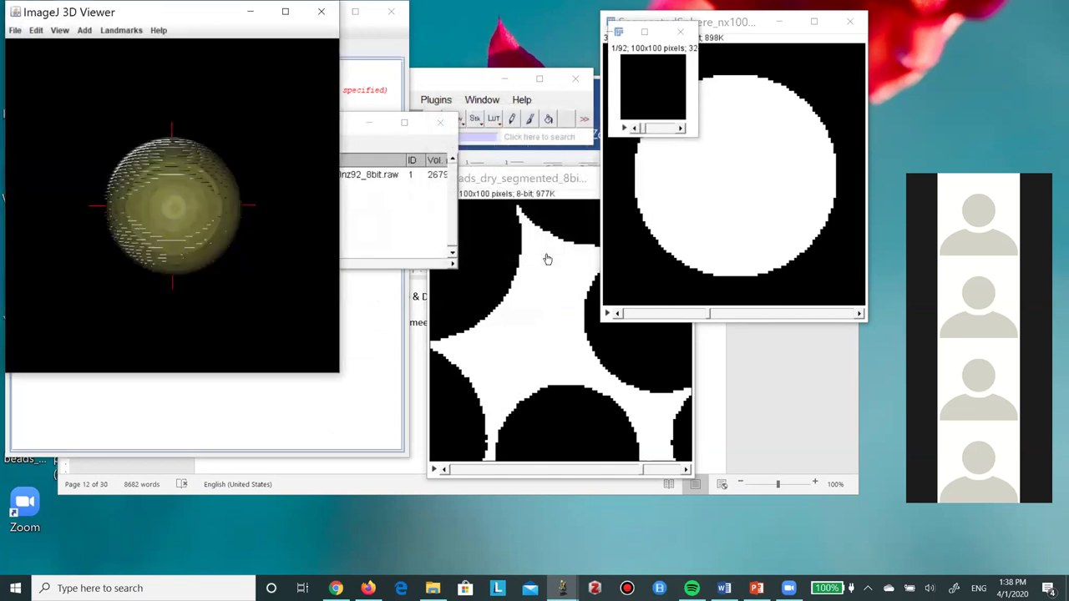
left_click_drag(144, 271, 174, 212)
left_click(185, 195)
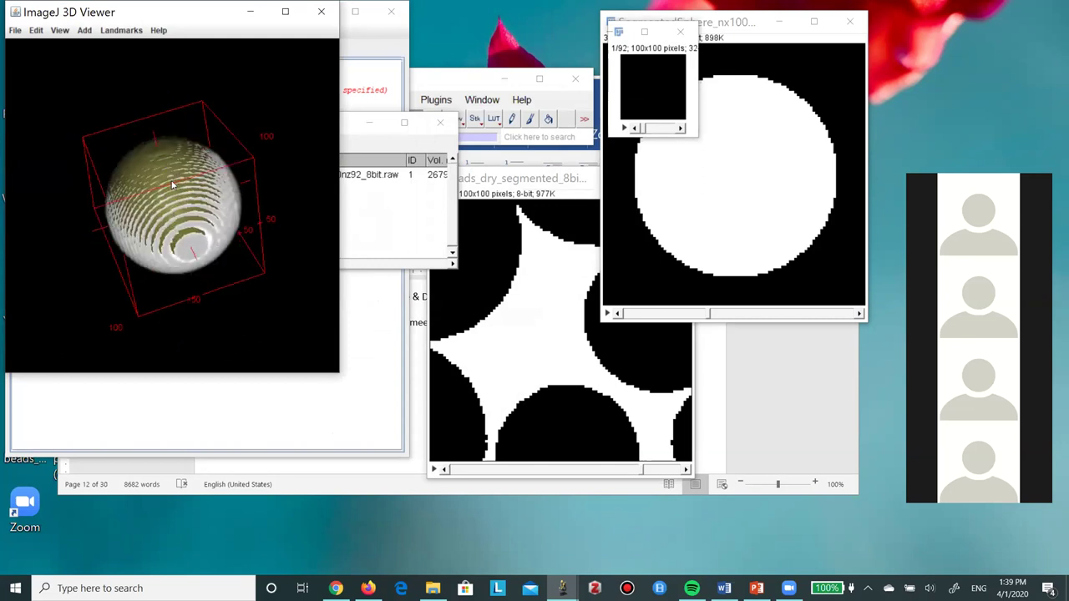
left_click_drag(193, 263, 182, 224)
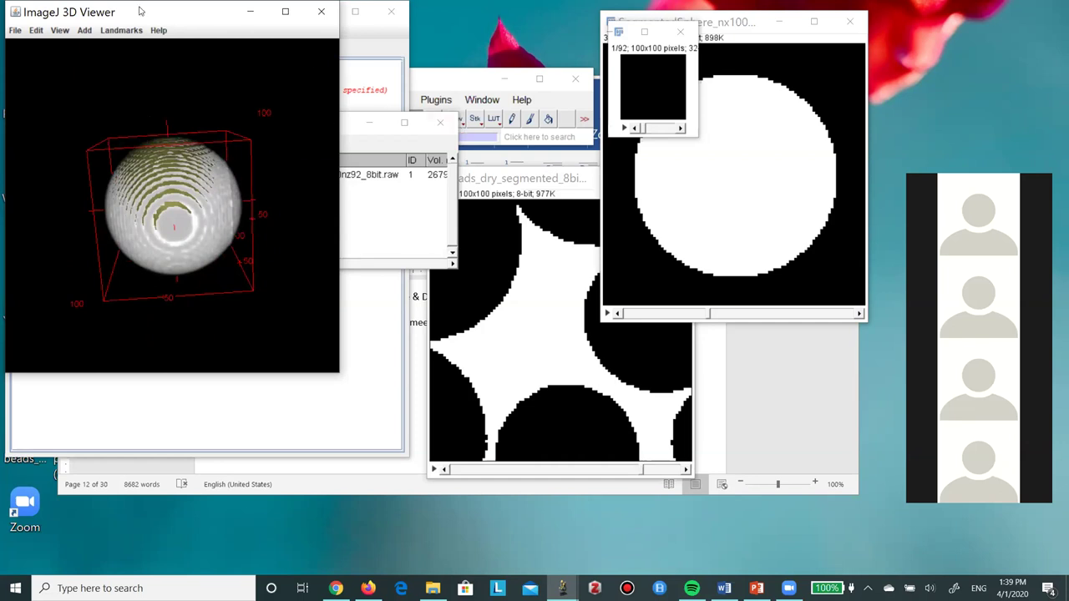
left_click_drag(269, 312, 269, 313)
- Widen the Results table at the left and scroll through thickness 80.024 and ~40-pixel radii
left_click(288, 128)
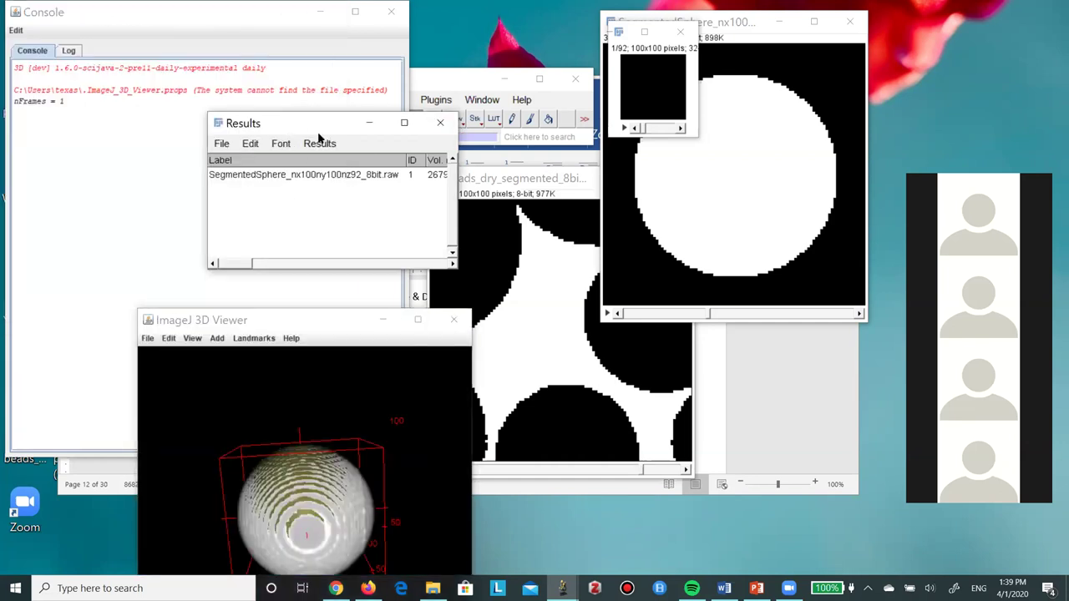
left_click(342, 176)
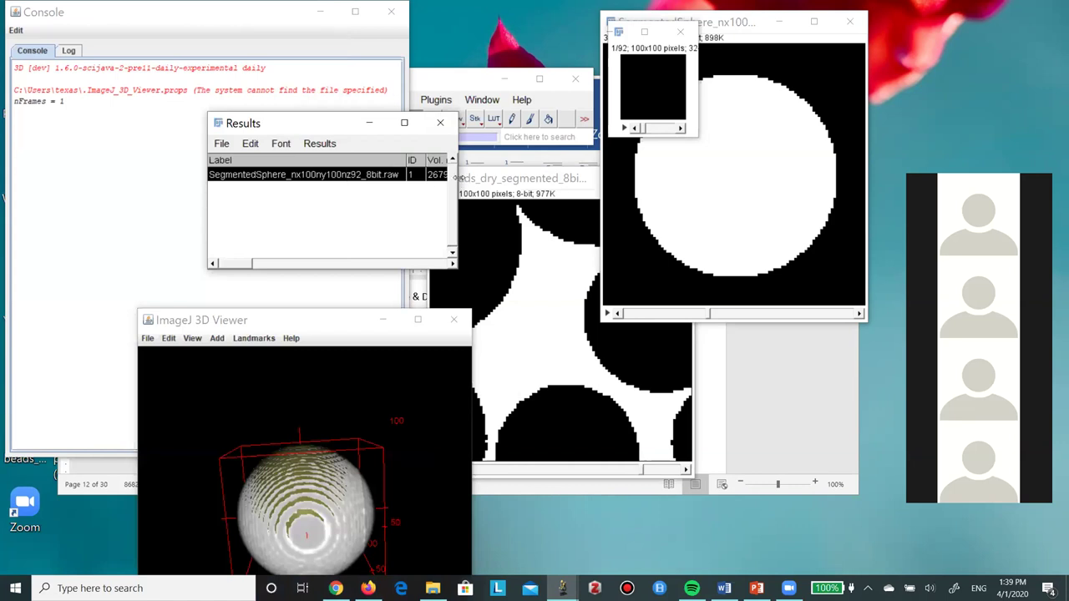
left_click_drag(457, 177, 1056, 195)
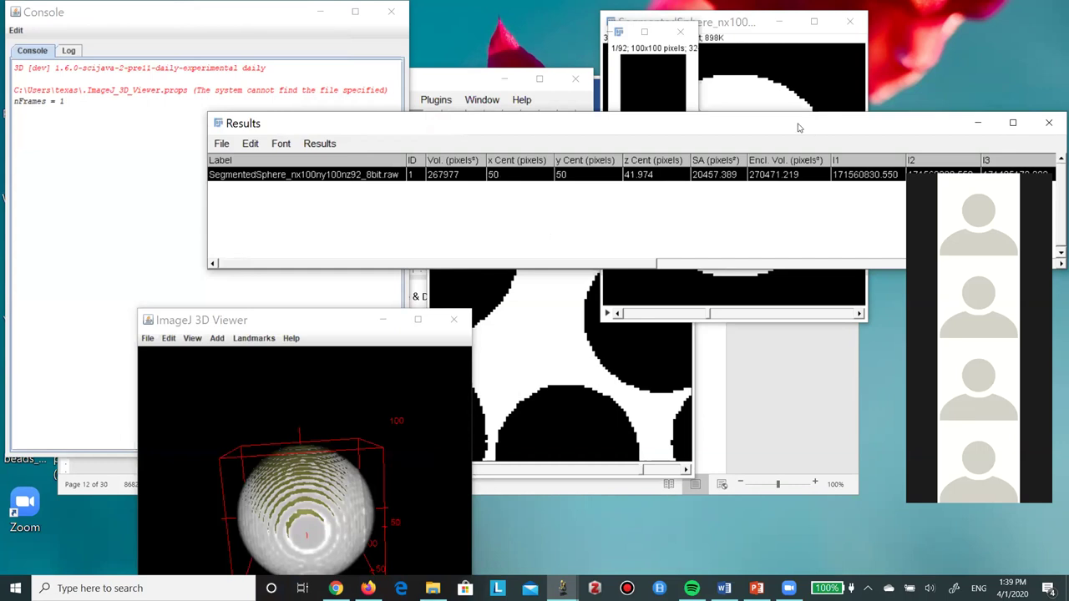
left_click_drag(797, 127, 589, 99)
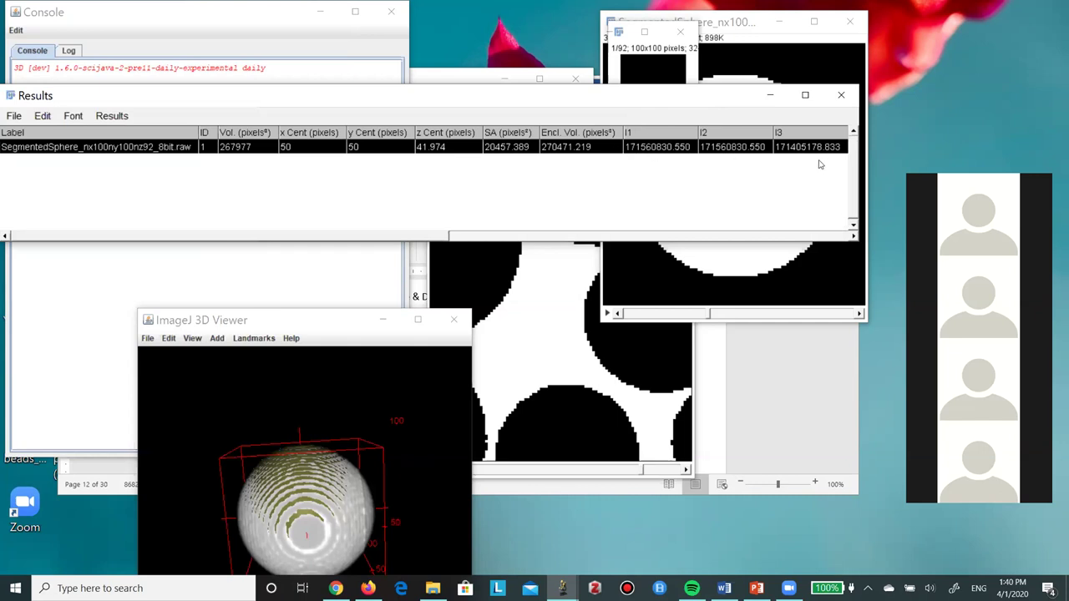
left_click(704, 189)
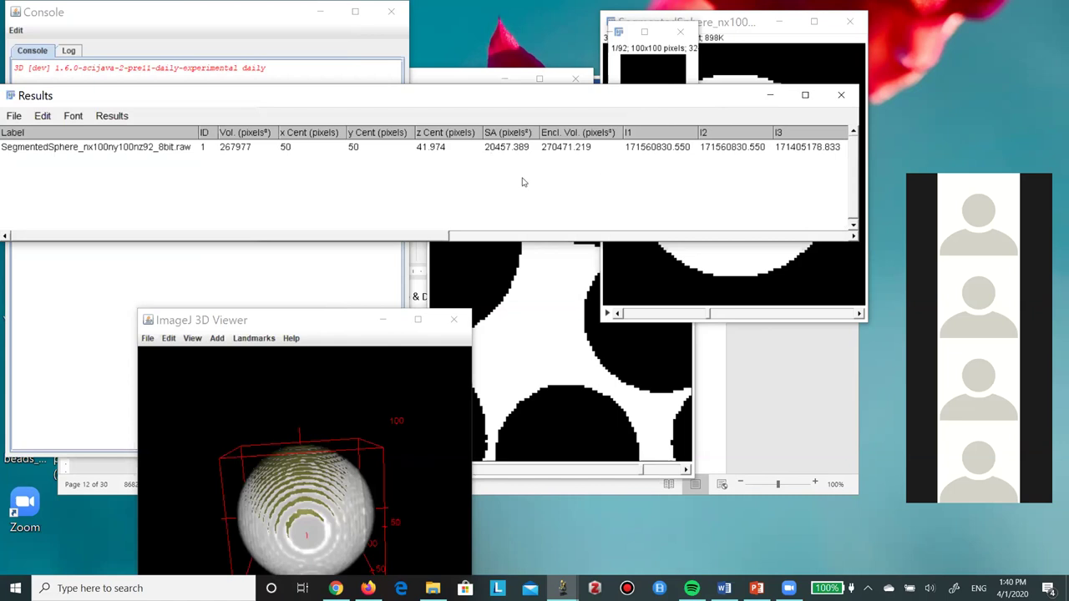
left_click_drag(435, 240, 768, 193)
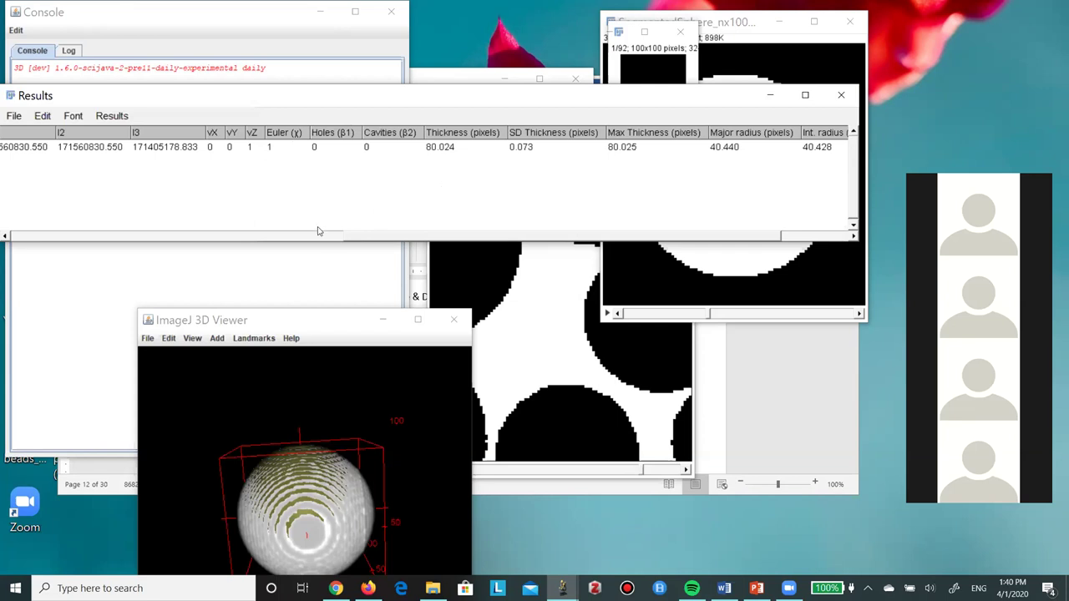
left_click_drag(357, 237, 514, 233)
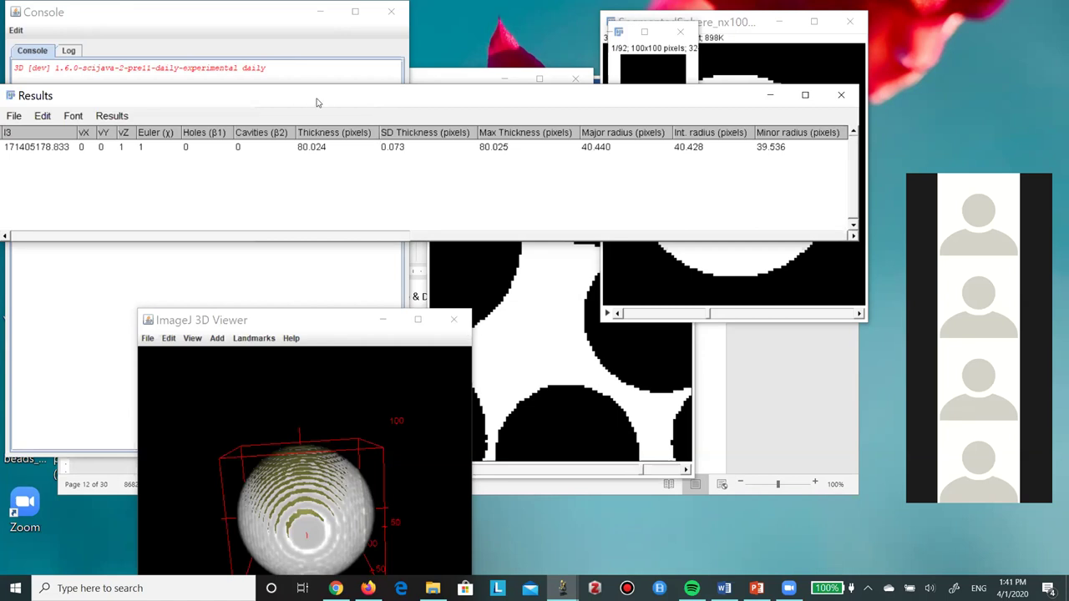
- Rearrange the Results, beads image and 3D viewer windows on screen
left_click_drag(316, 101, 618, 262)
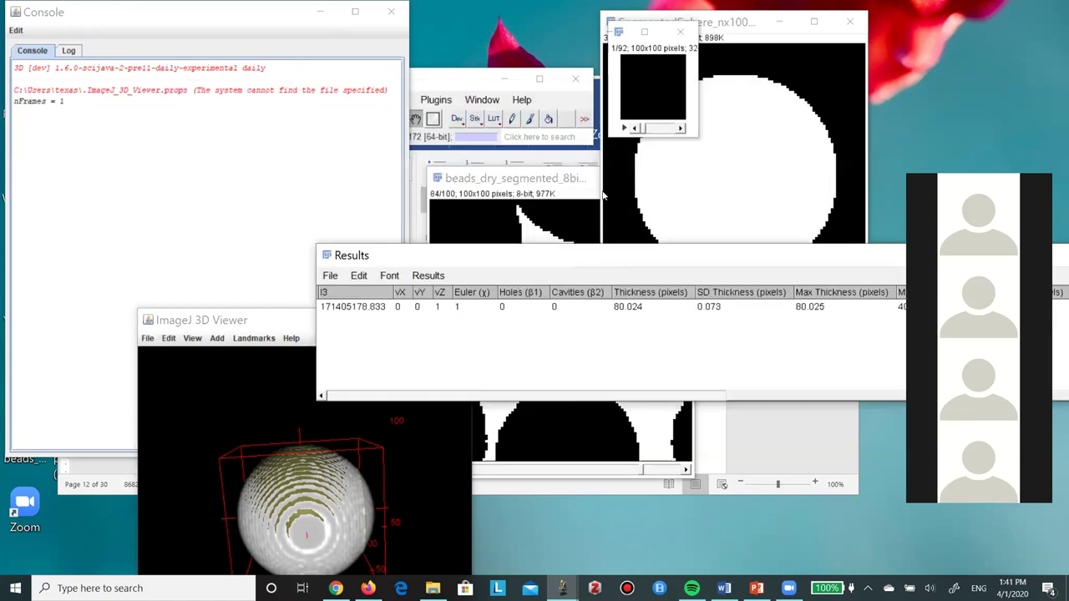
left_click(536, 183)
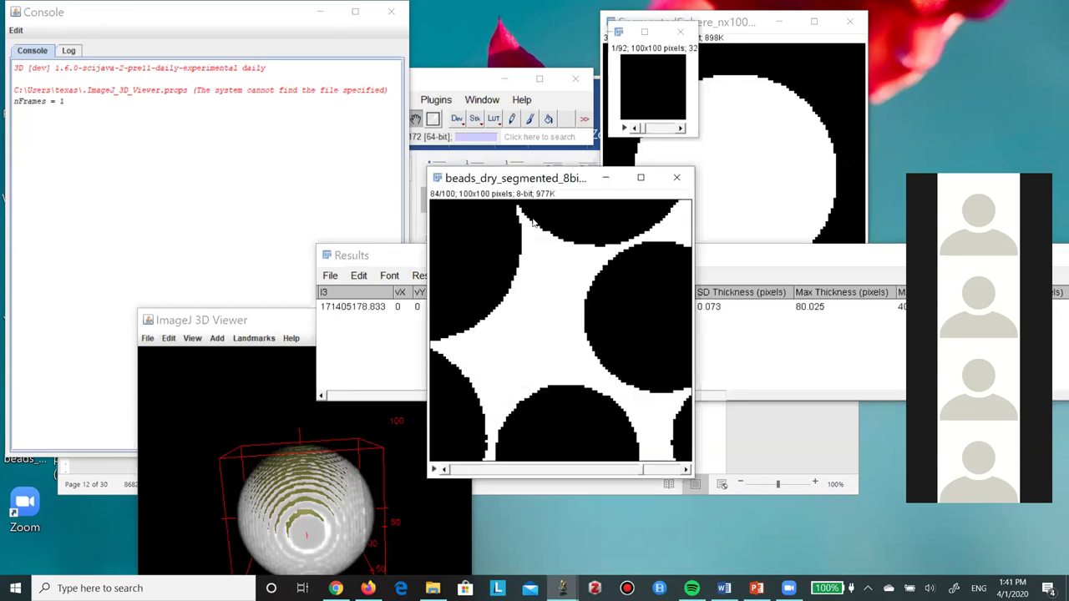
left_click_drag(533, 178, 440, 29)
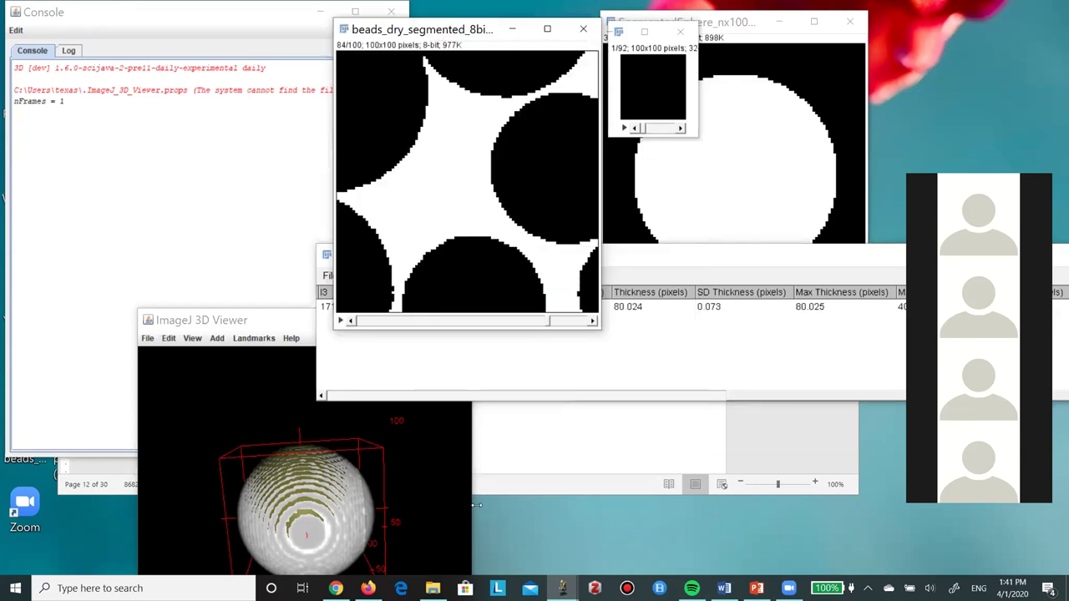
mouse_move(565, 587)
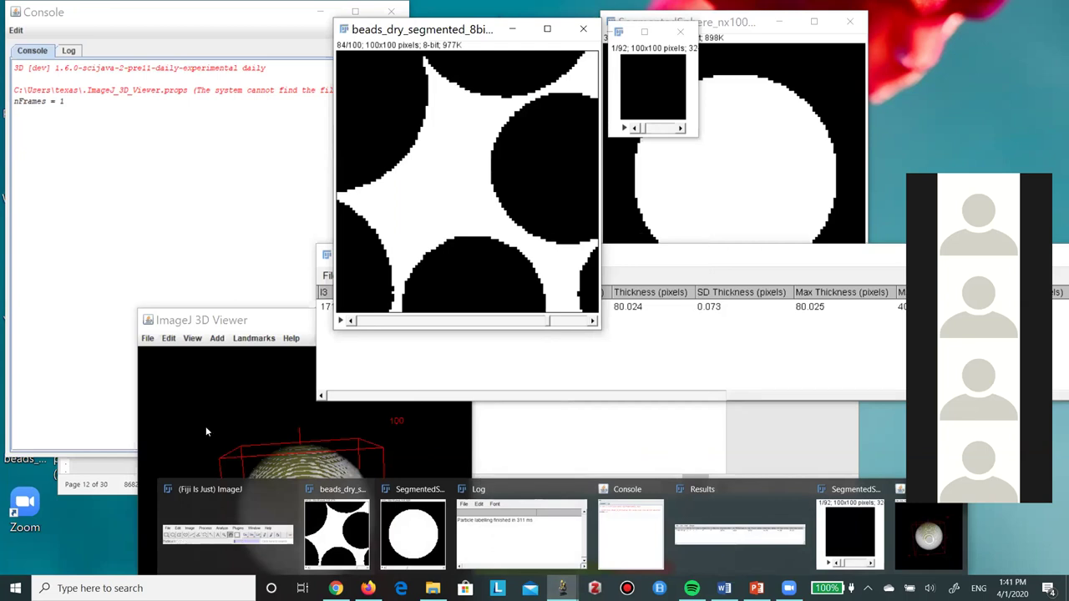
left_click_drag(203, 328, 155, 148)
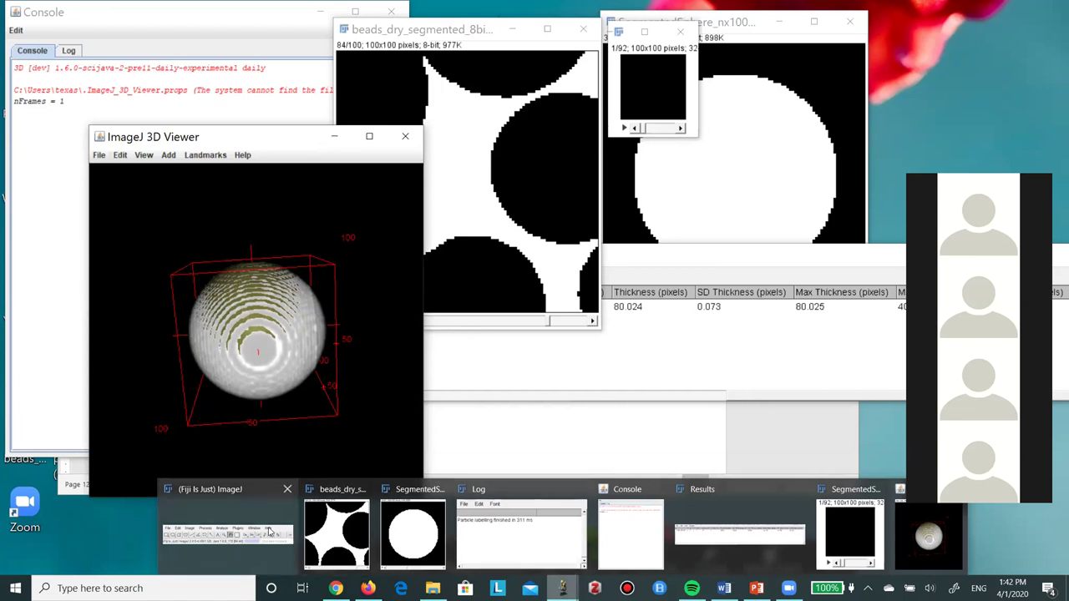
- Raise the 3D viewer, spin the sphere once more, and close the viewer
left_click(269, 531)
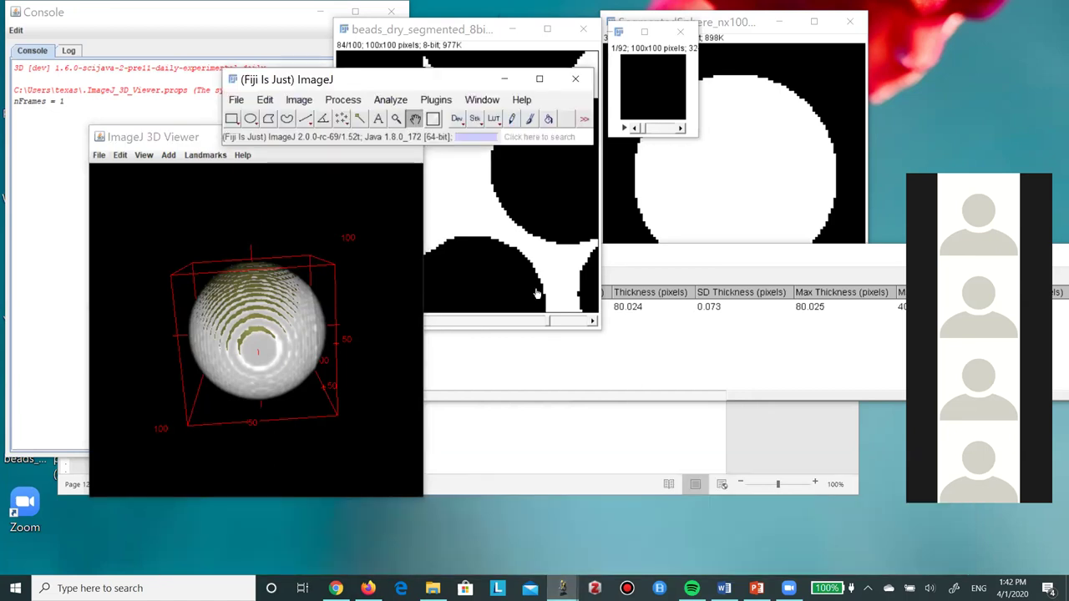
left_click(142, 139)
left_click_drag(138, 137, 231, 73)
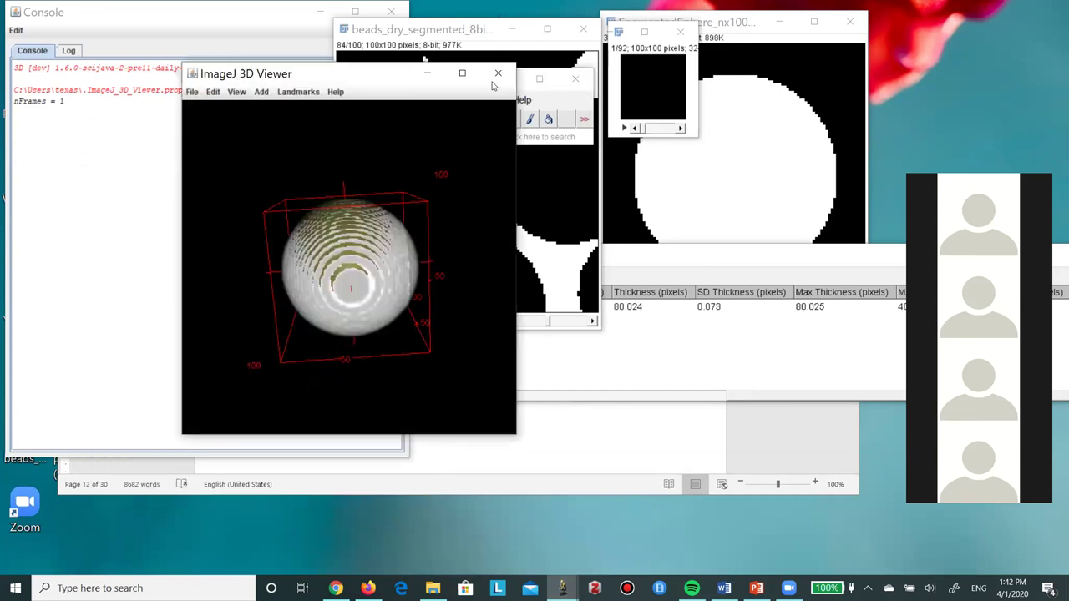
left_click_drag(311, 274, 278, 222)
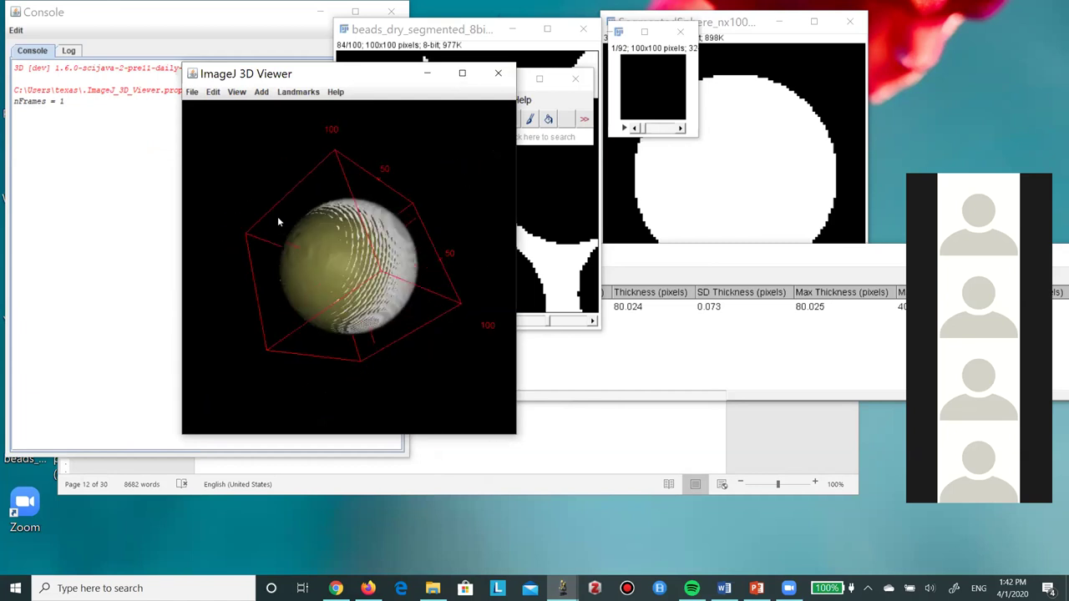
left_click(497, 72)
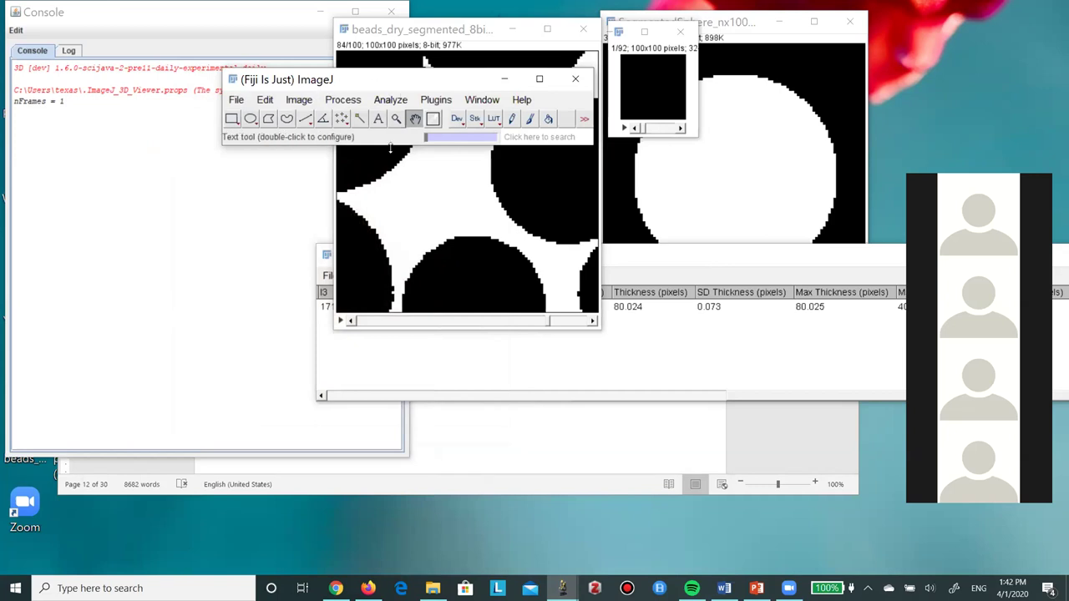
- Close the particle stack and SegmentedSphere image windows, then open the Plugins menu
left_click(680, 32)
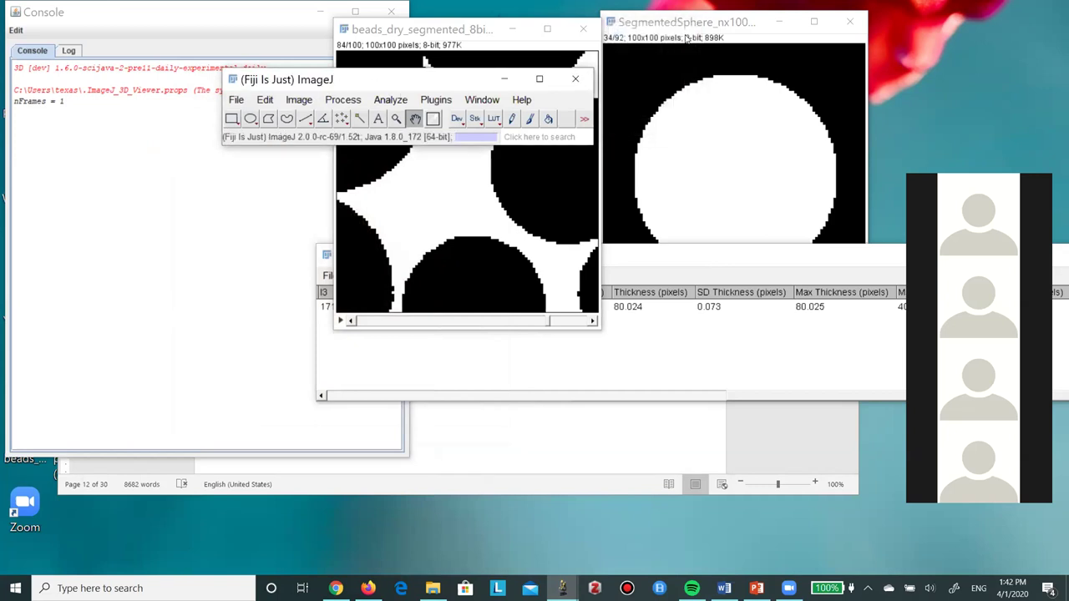
left_click(857, 22)
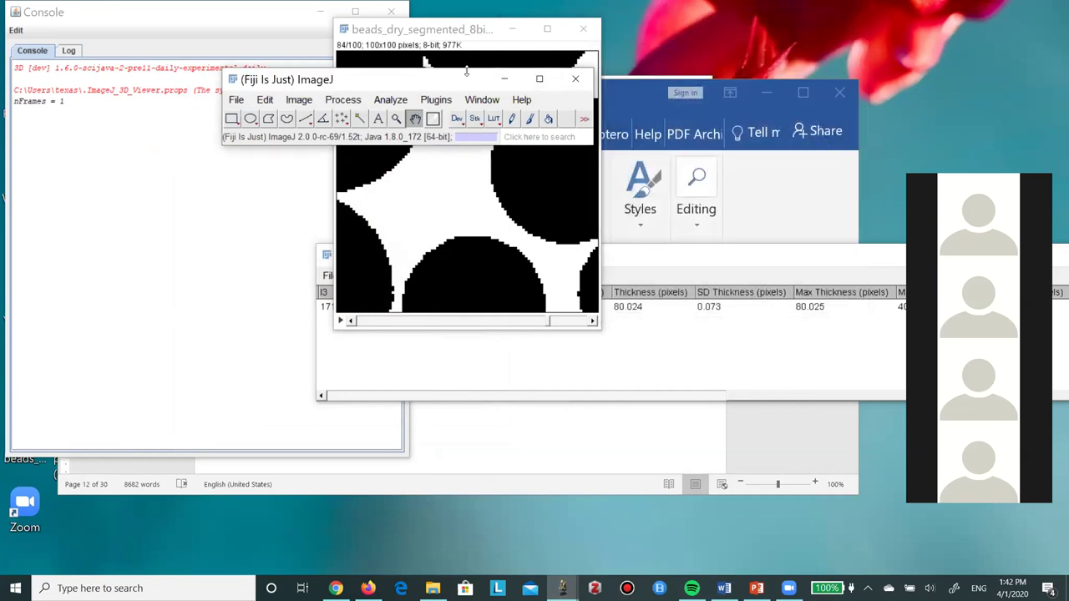
left_click(235, 102)
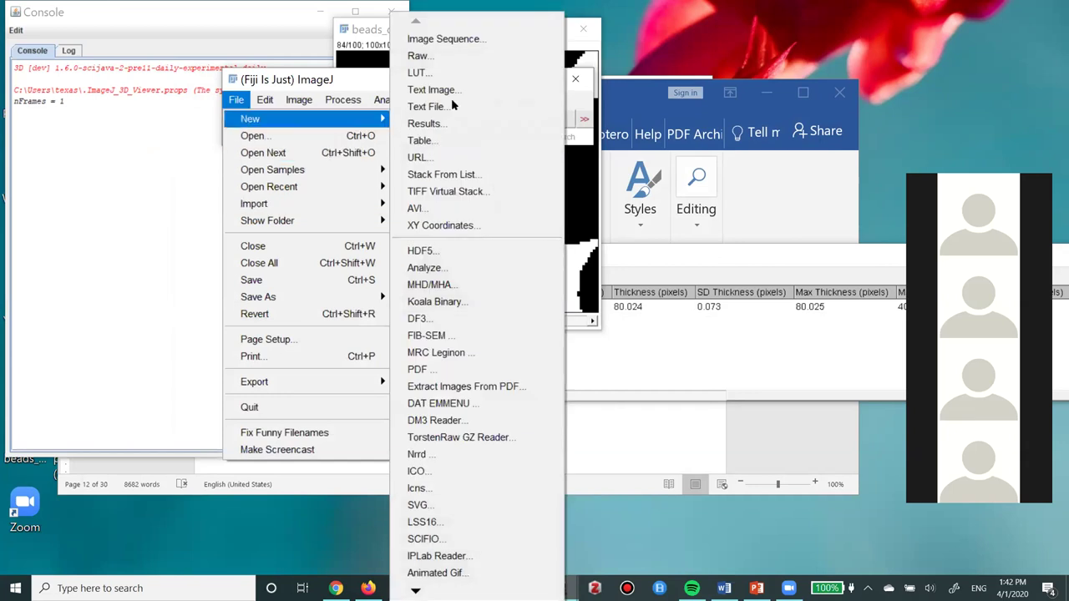
left_click(346, 92)
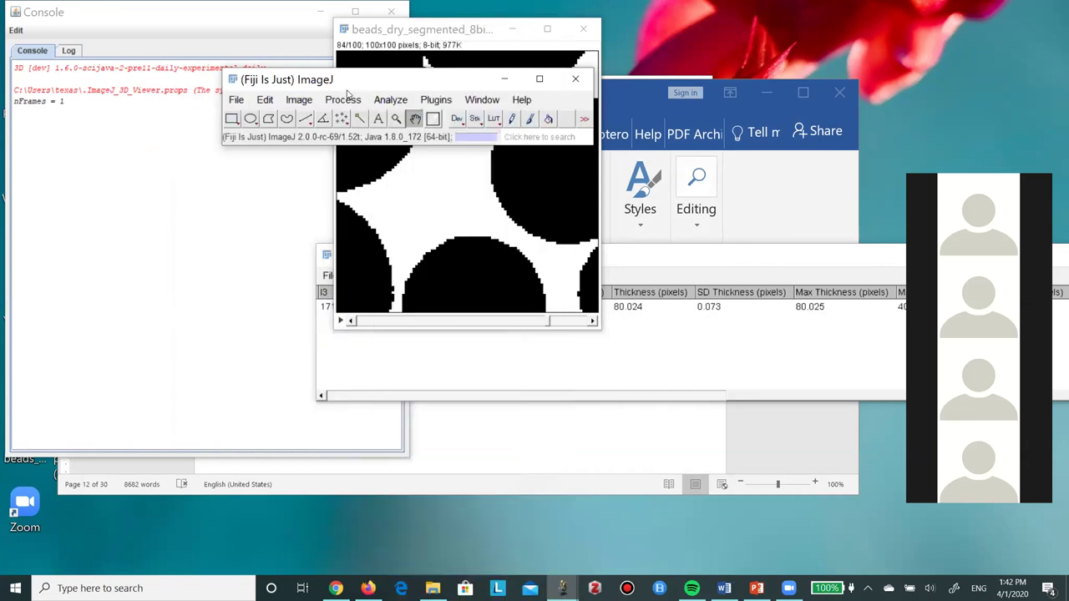
left_click(434, 99)
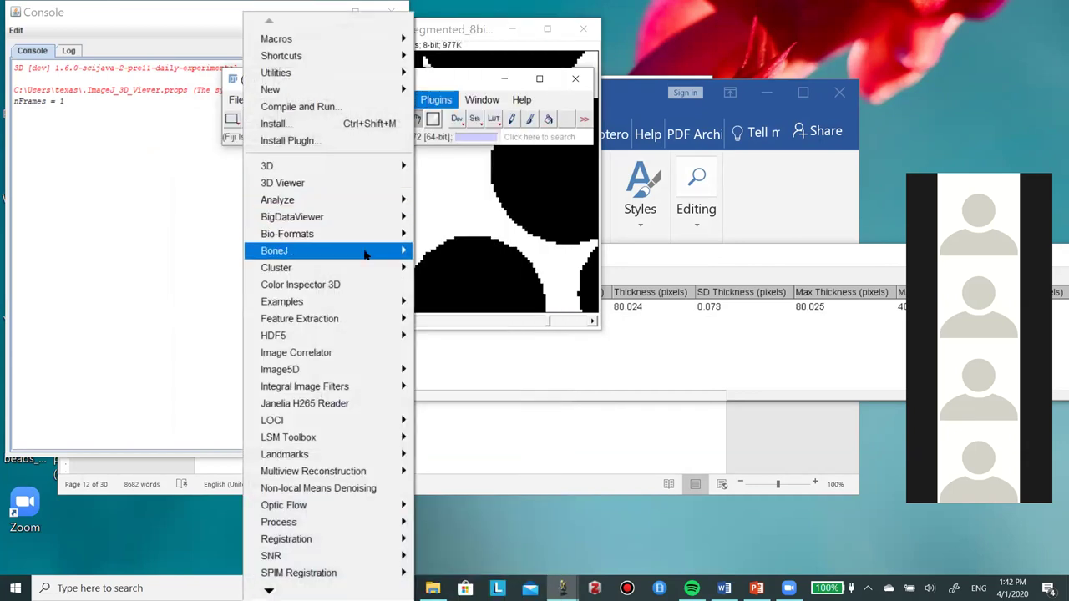
- Run BoneJ Particle Analyser on beads_dry_segmented with the existing setup options
mouse_move(375, 251)
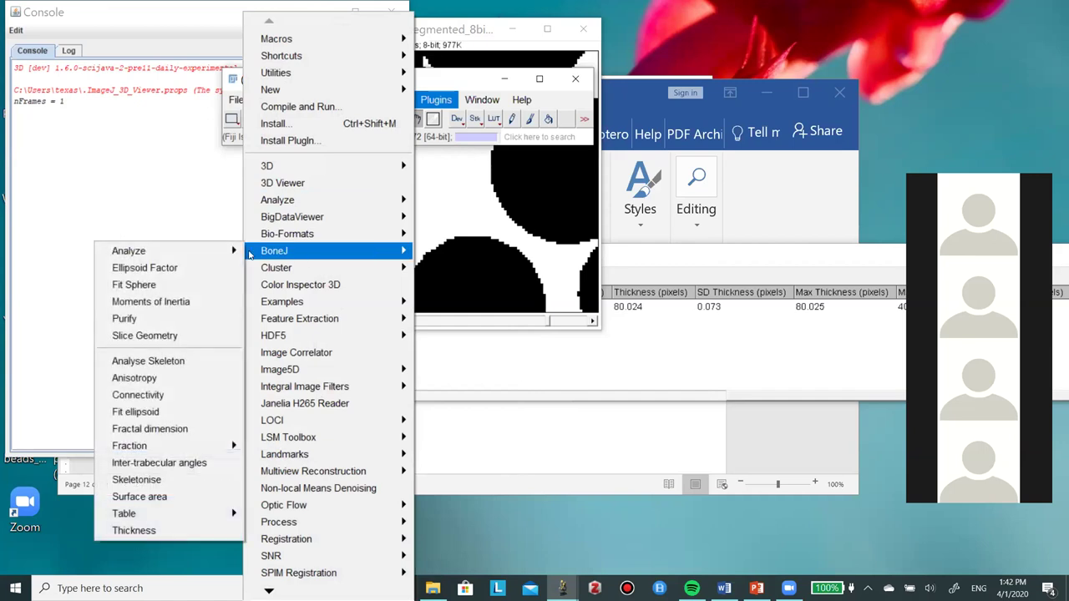
mouse_move(214, 254)
left_click(294, 284)
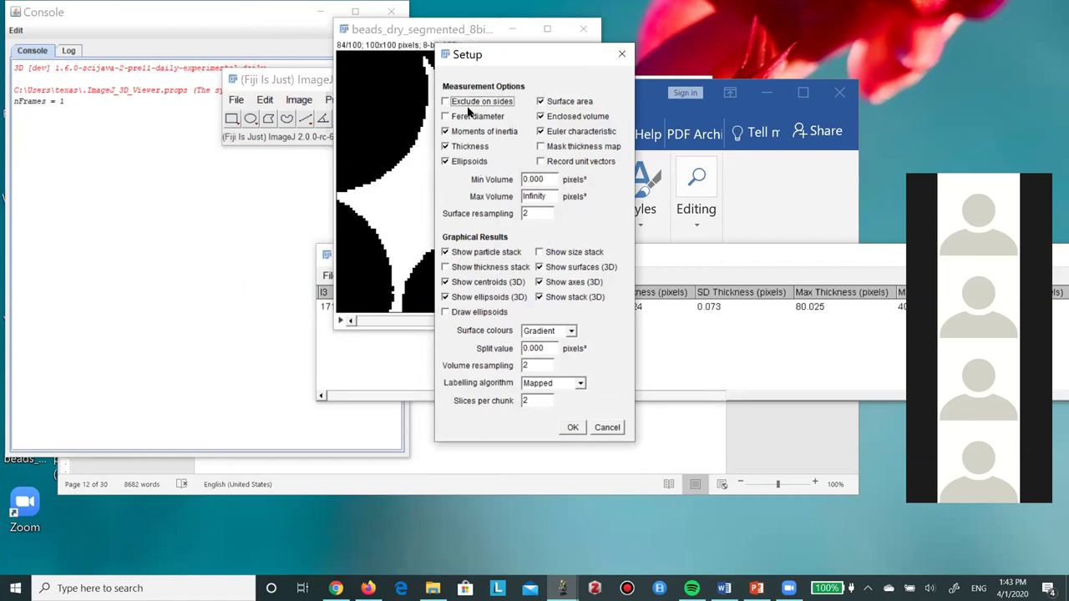
right_click(576, 56)
left_click(515, 57)
left_click_drag(507, 56, 588, 29)
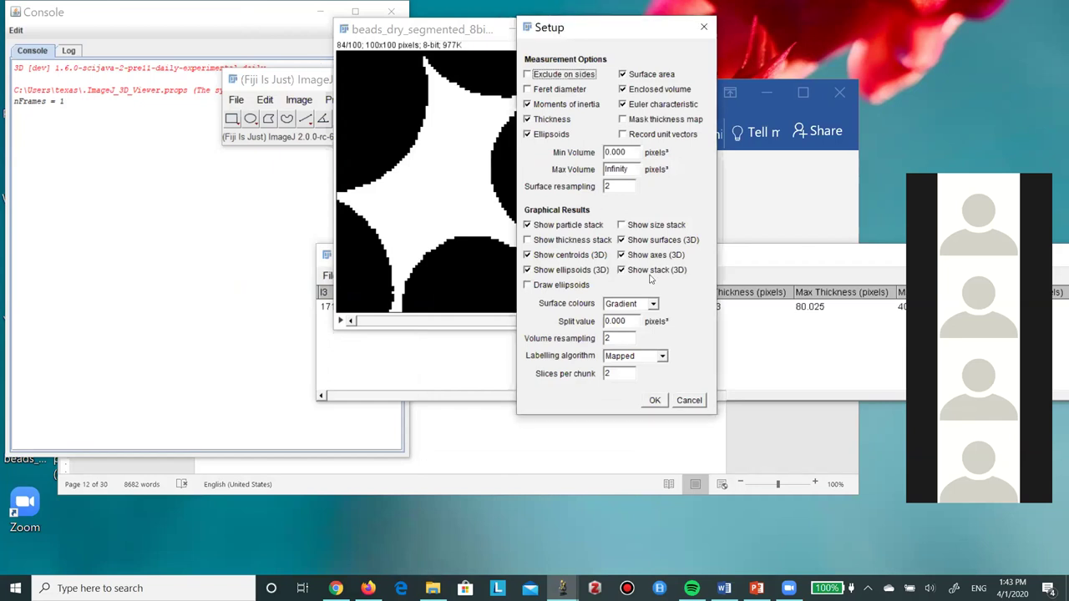
left_click(657, 401)
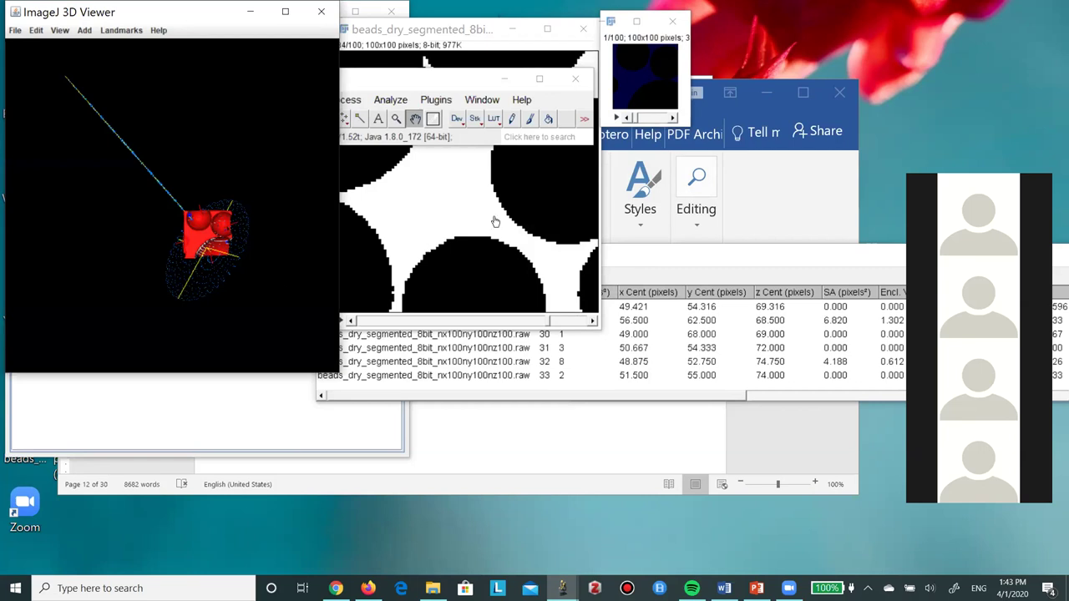
- Rotate the 3D bead-particle model, show the labelled bounding box, then close the viewer
left_click_drag(157, 258, 201, 304)
left_click_drag(153, 258, 197, 278)
left_click(125, 276)
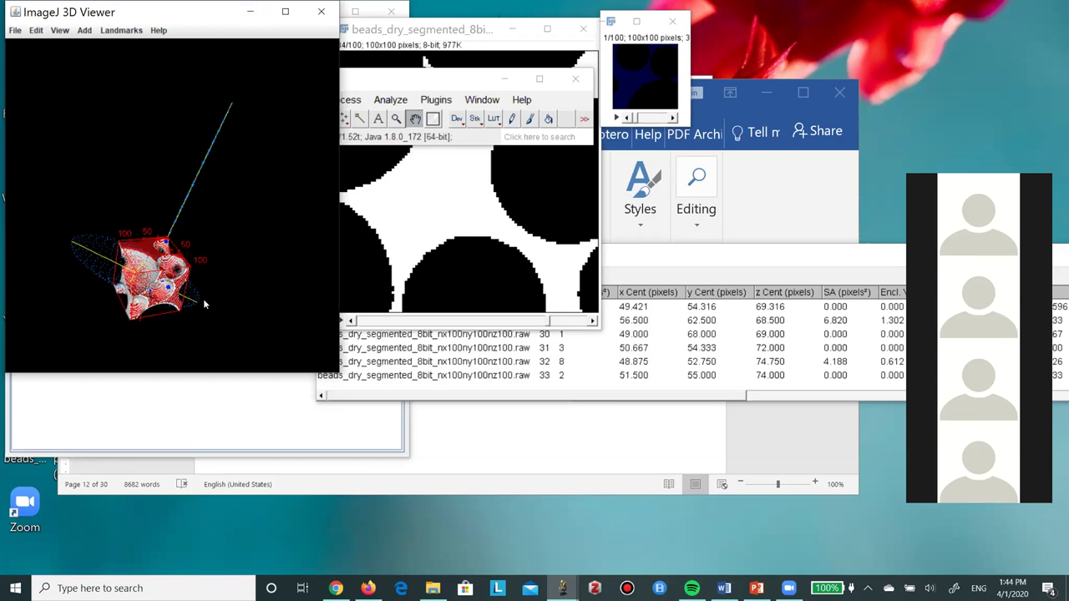
left_click(321, 10)
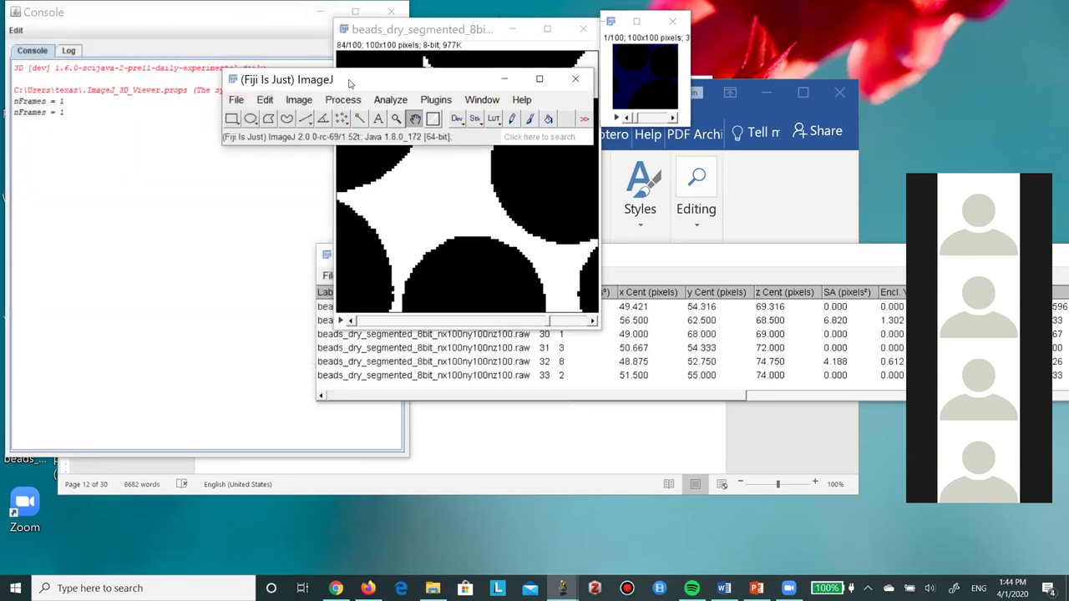
- Locate Particle Analyser under Plugins > BoneJ > Analyze, then show the Window menu's open windows
left_click(212, 194)
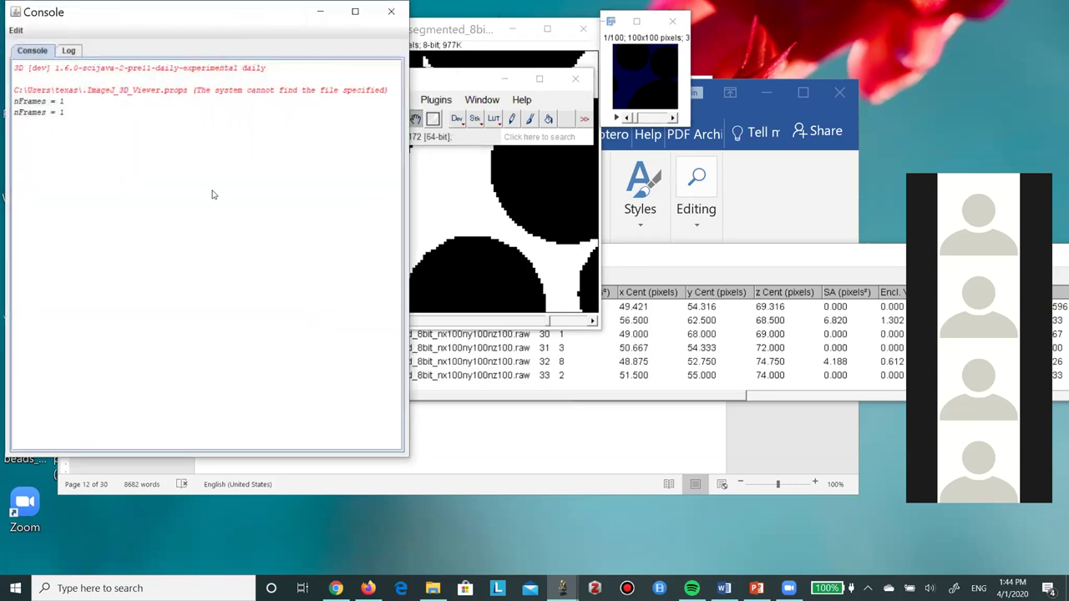
left_click(464, 90)
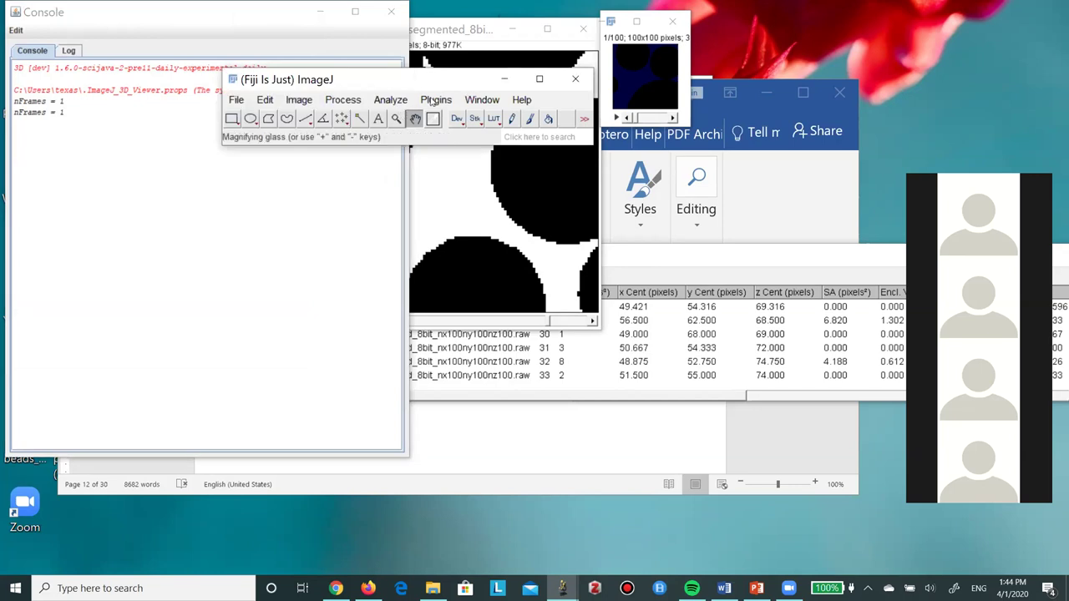
left_click(433, 100)
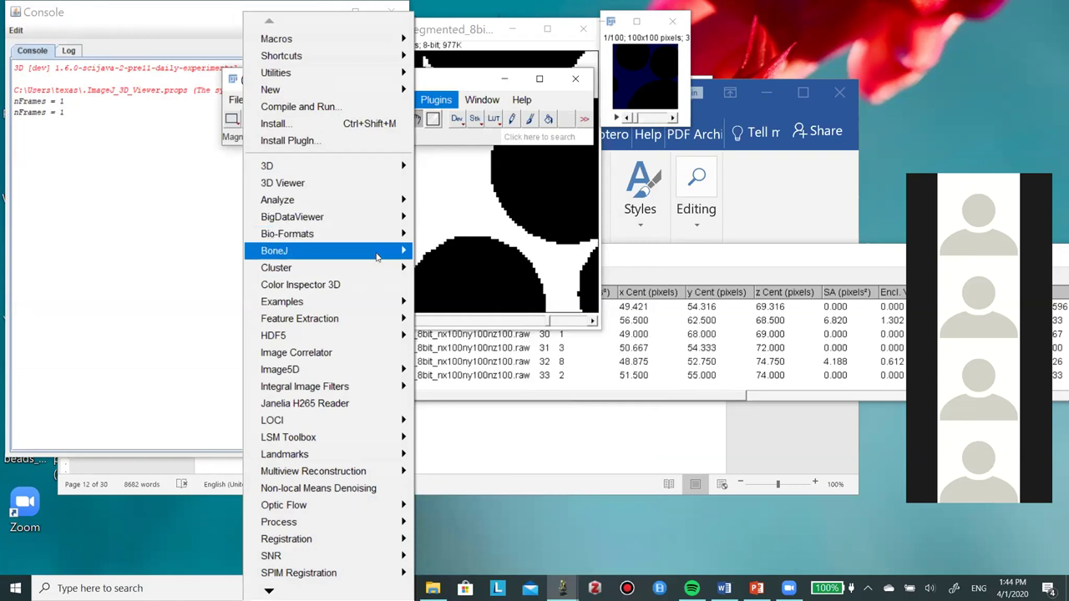
mouse_move(377, 254)
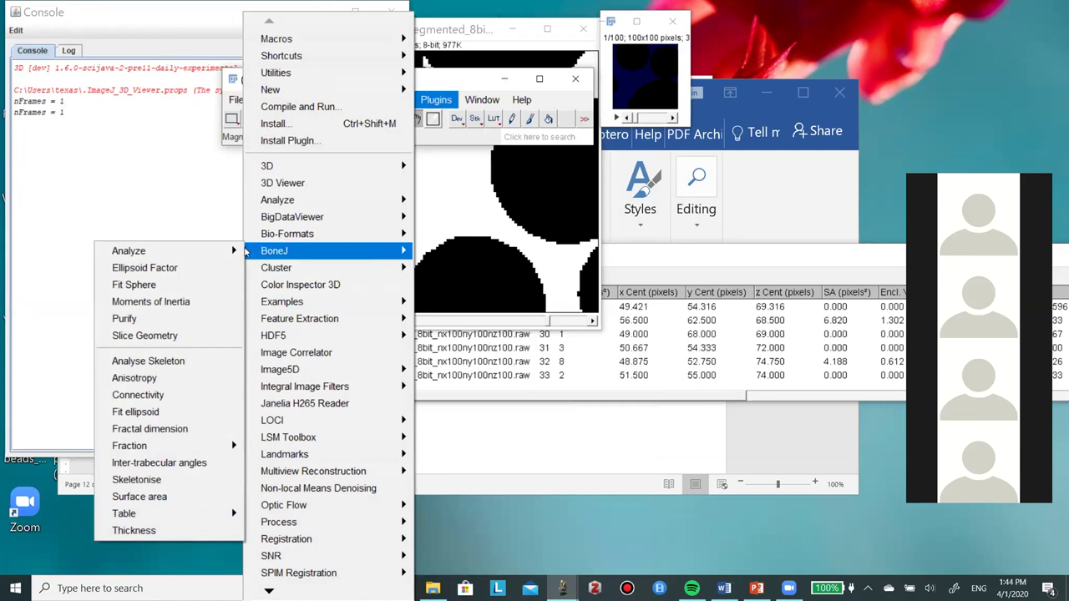
mouse_move(240, 253)
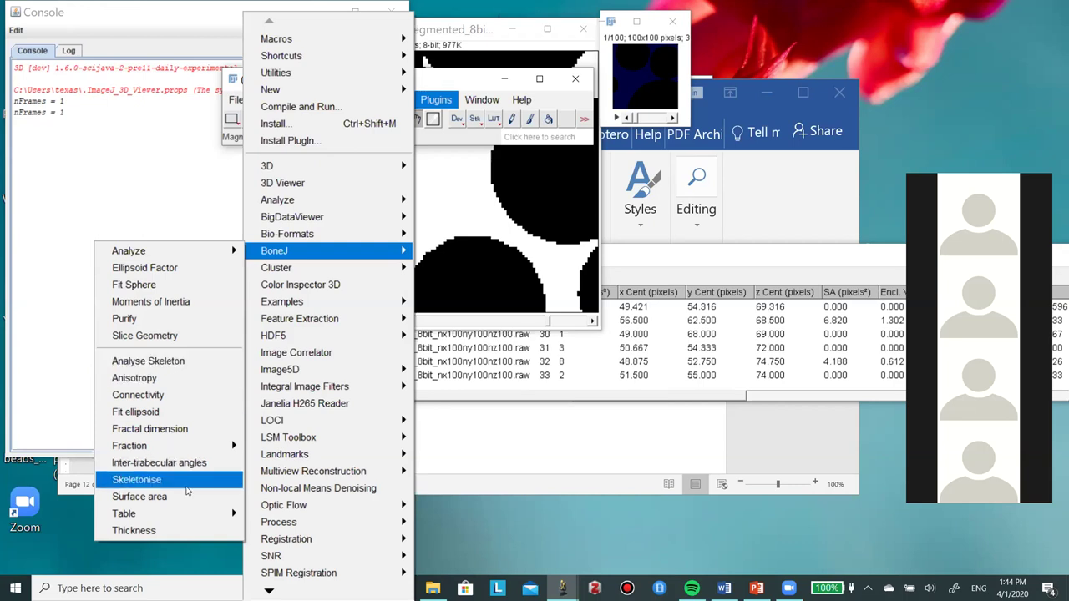
mouse_move(187, 515)
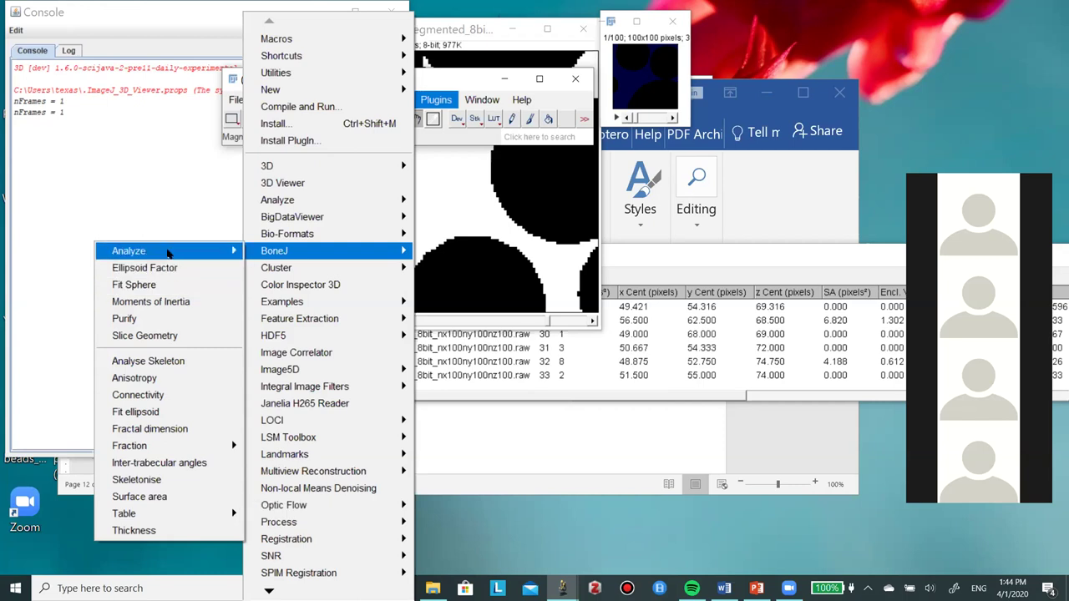
mouse_move(167, 254)
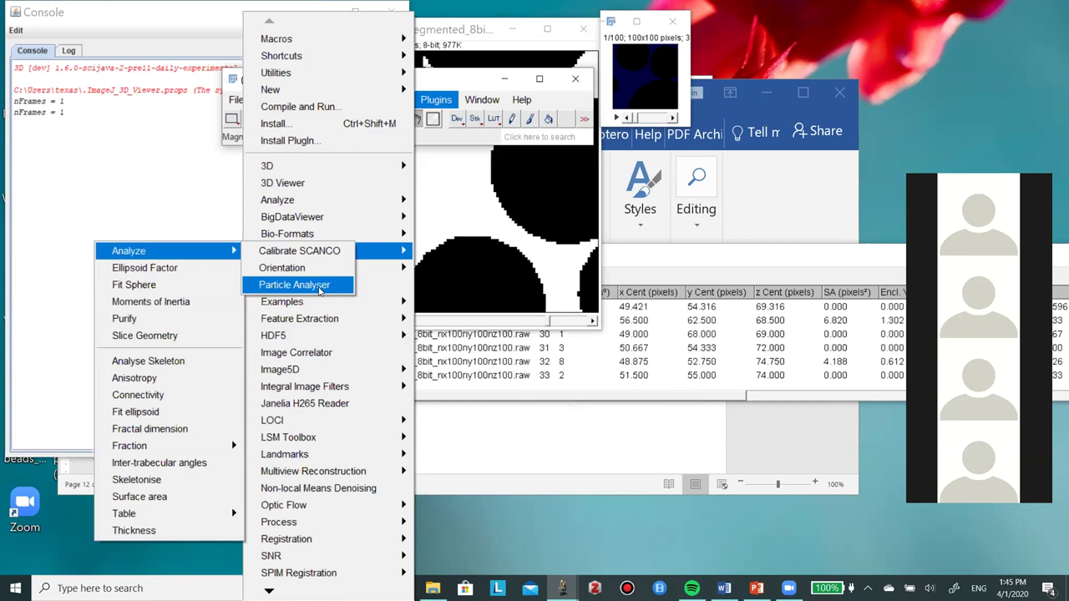
left_click(481, 99)
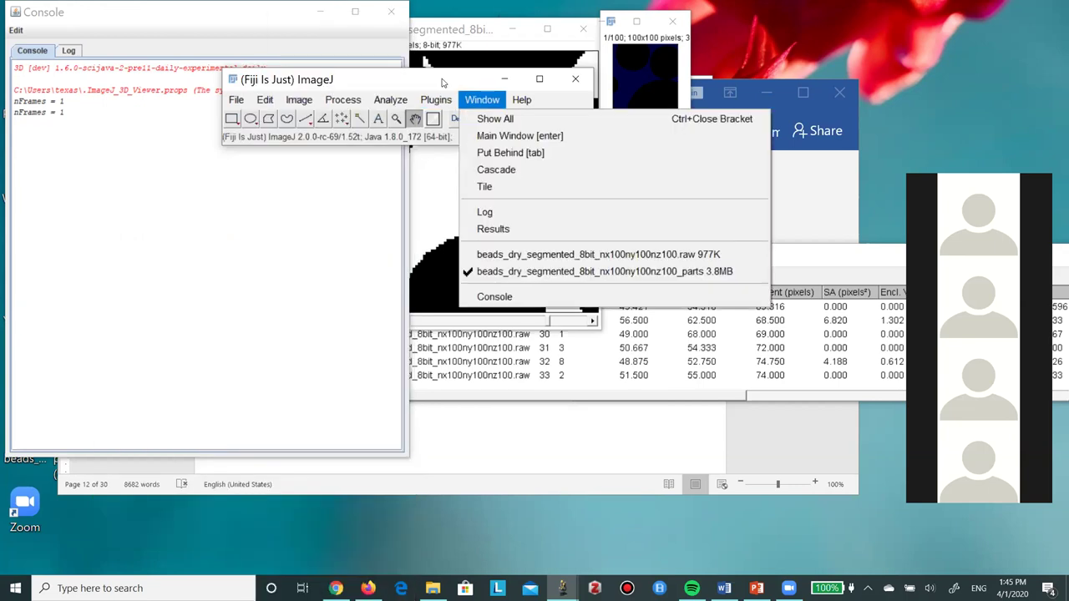
- Drag the ImageJ main window down and to the left, leaving no menus open
left_click(401, 92)
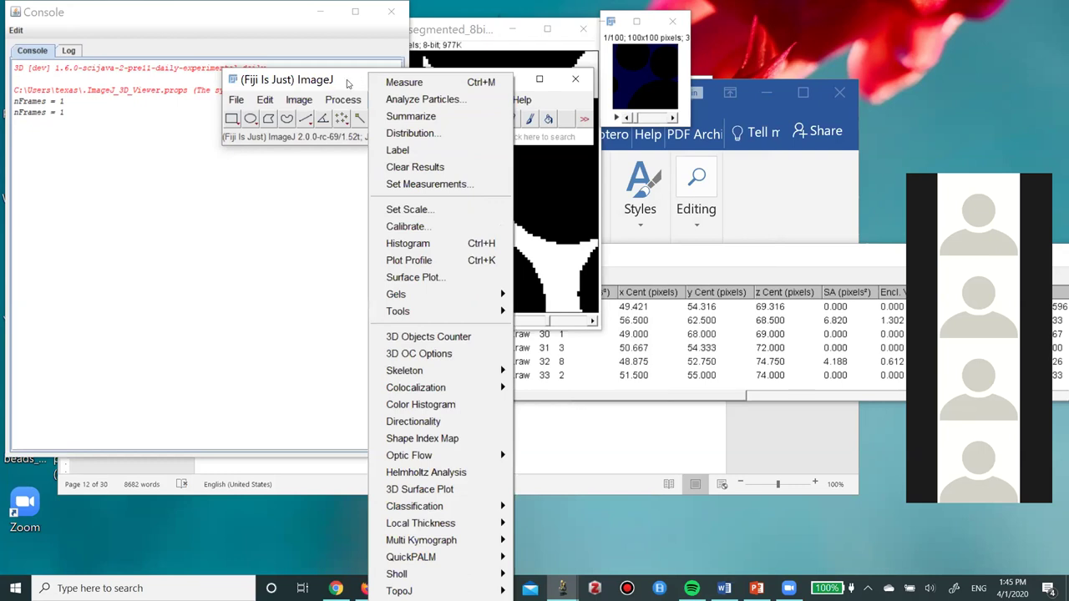
left_click(343, 83)
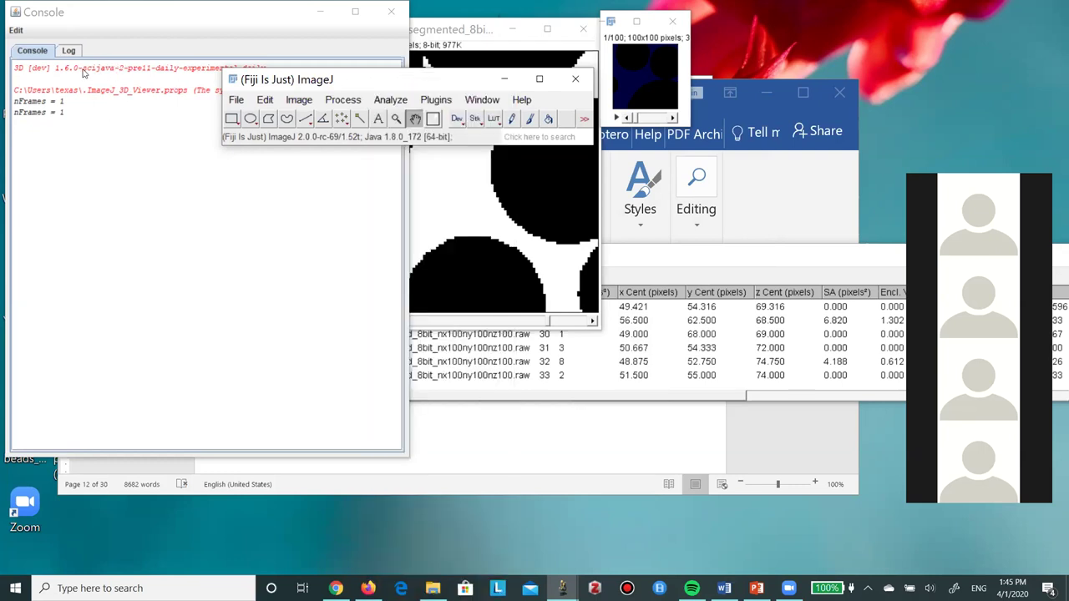
left_click_drag(356, 79, 302, 119)
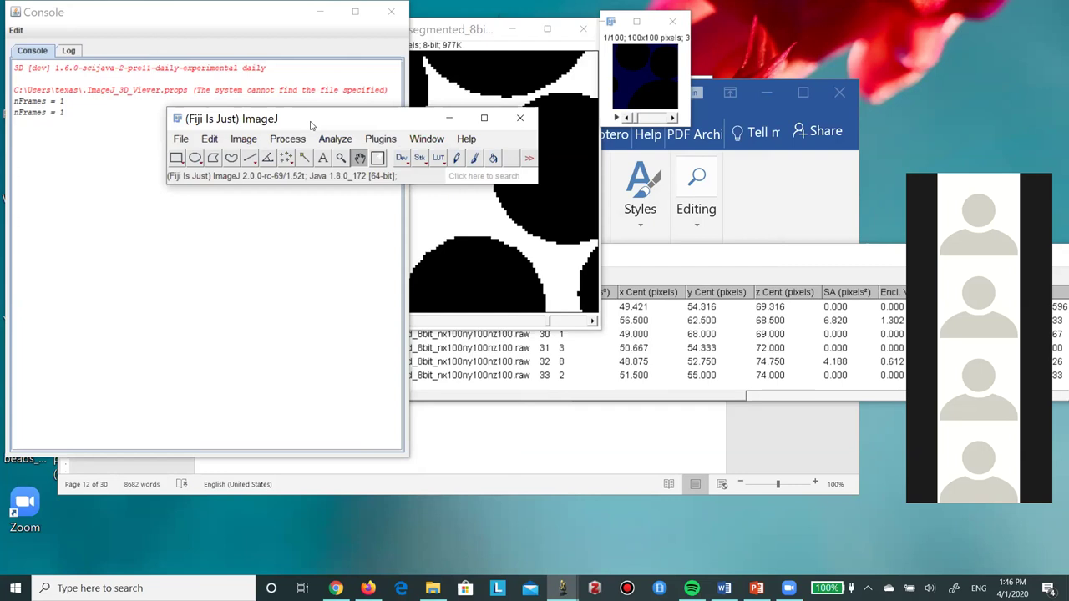
- Shift the Results table left to show its I1, I2, I3 columns and keep its 33 measurements unsaved
left_click(809, 267)
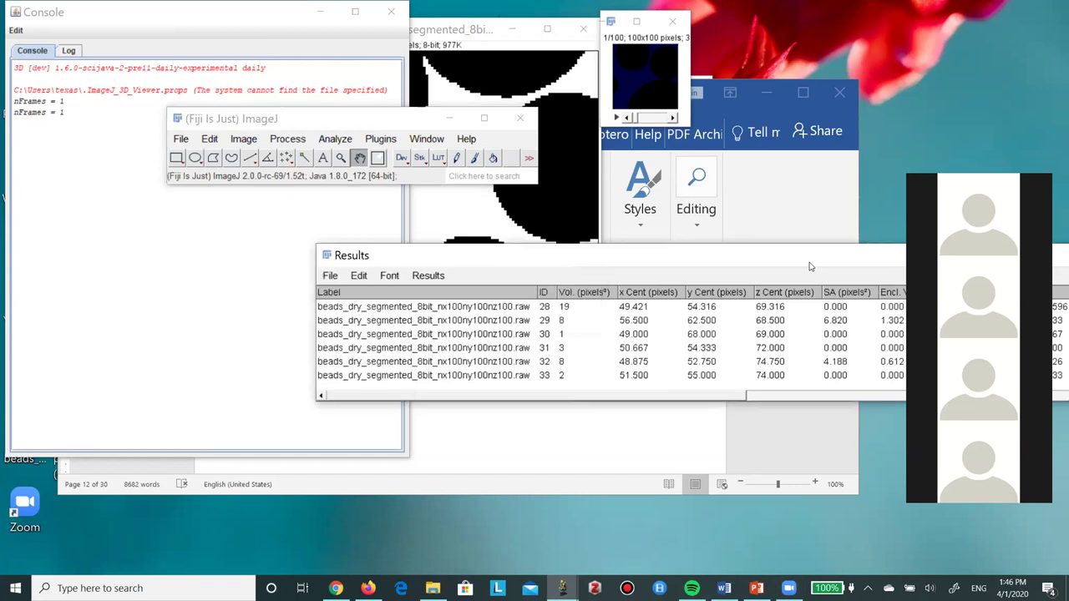
left_click_drag(809, 266, 526, 266)
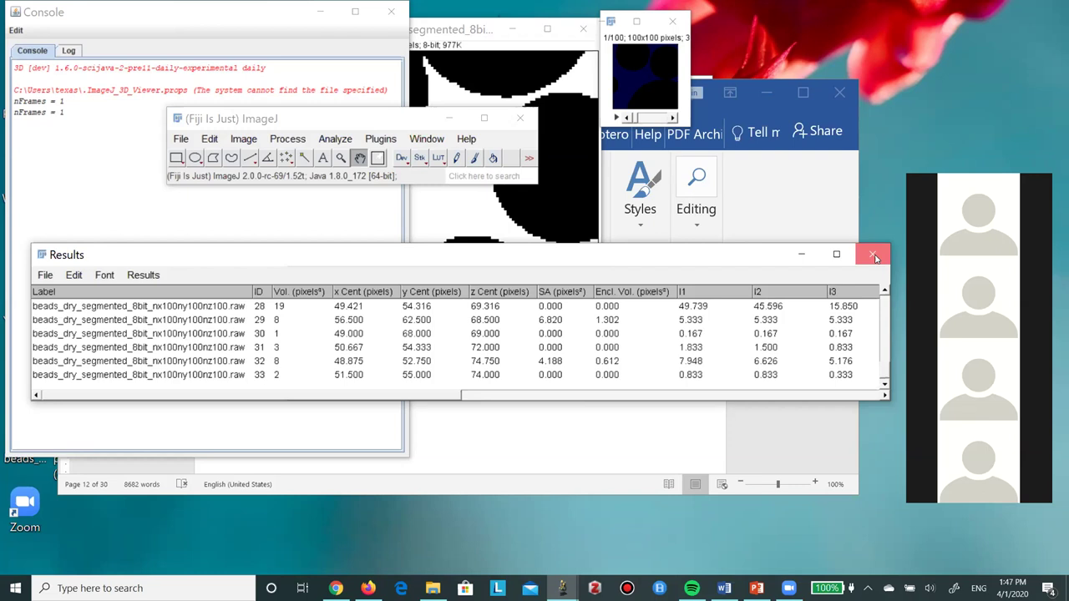
left_click(872, 254)
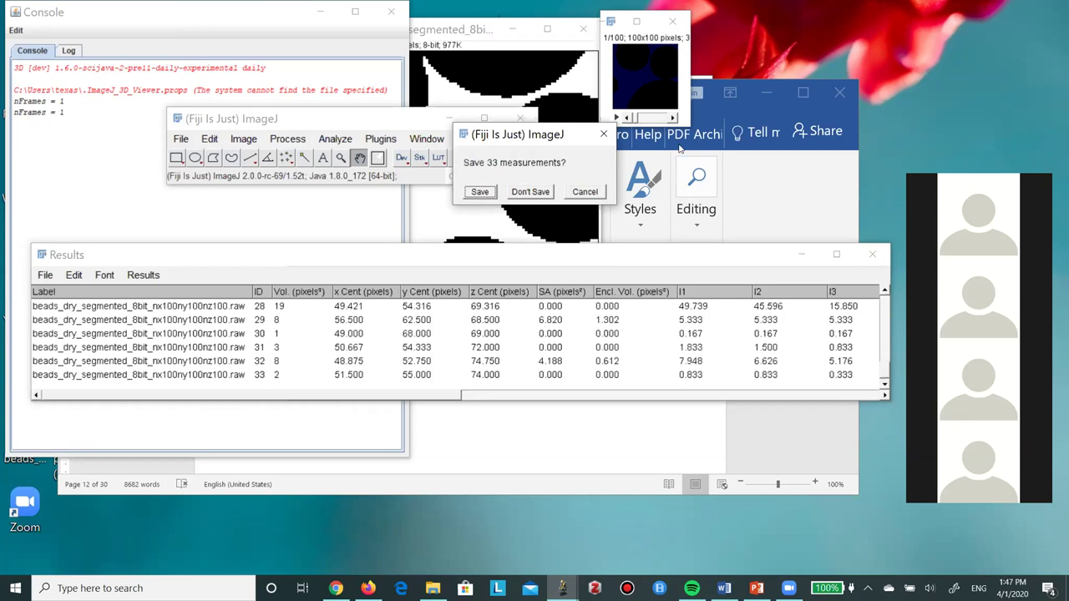
left_click(604, 136)
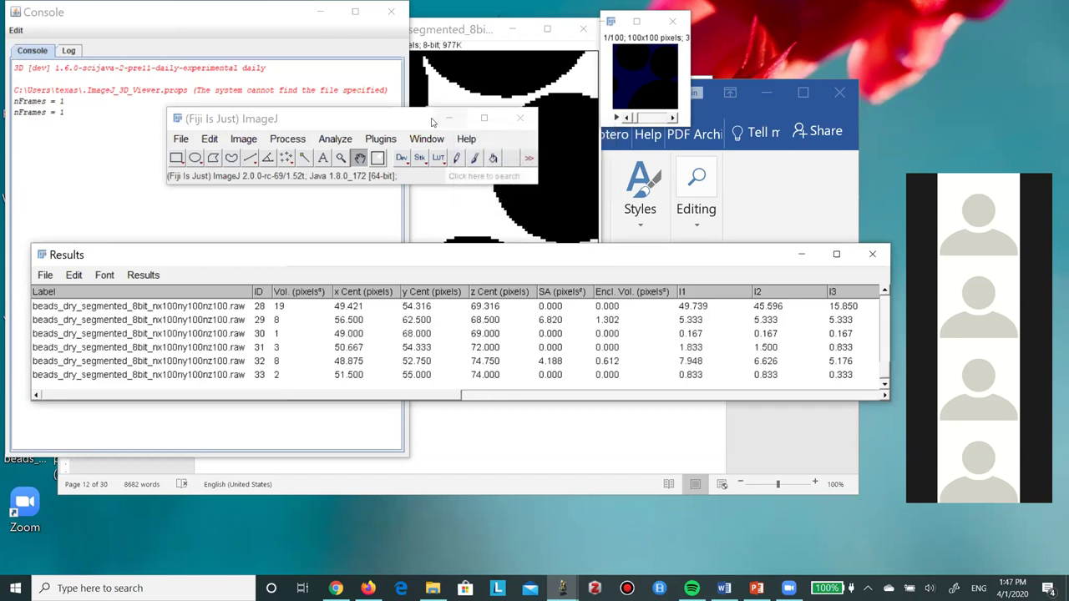
- Browse the Plugins > 3D and Optic Flow submenus, then bring the beads image forward
left_click(342, 142)
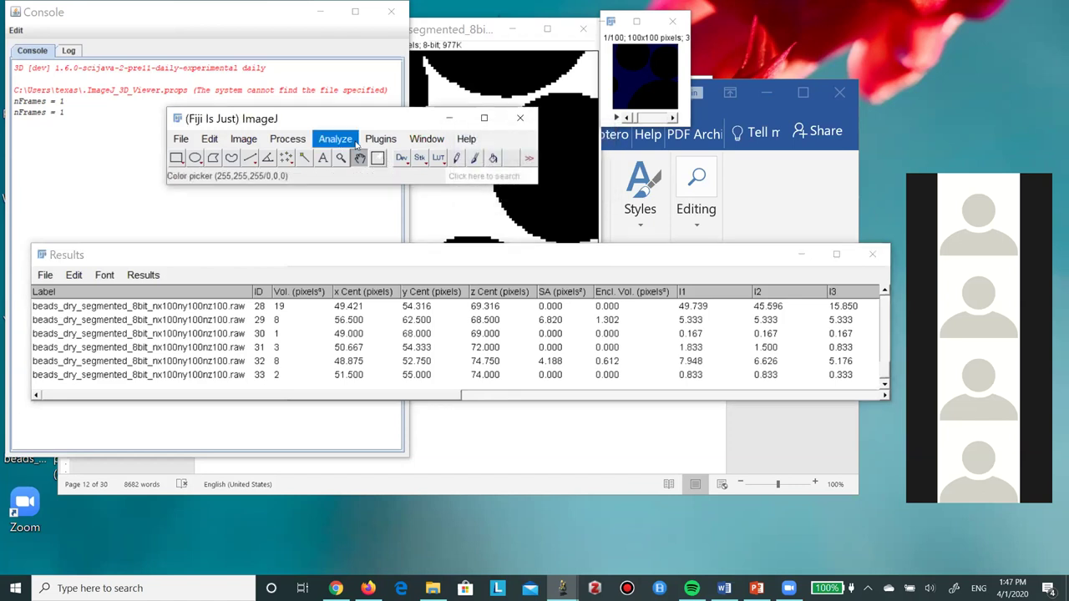
mouse_move(365, 146)
left_click(412, 123)
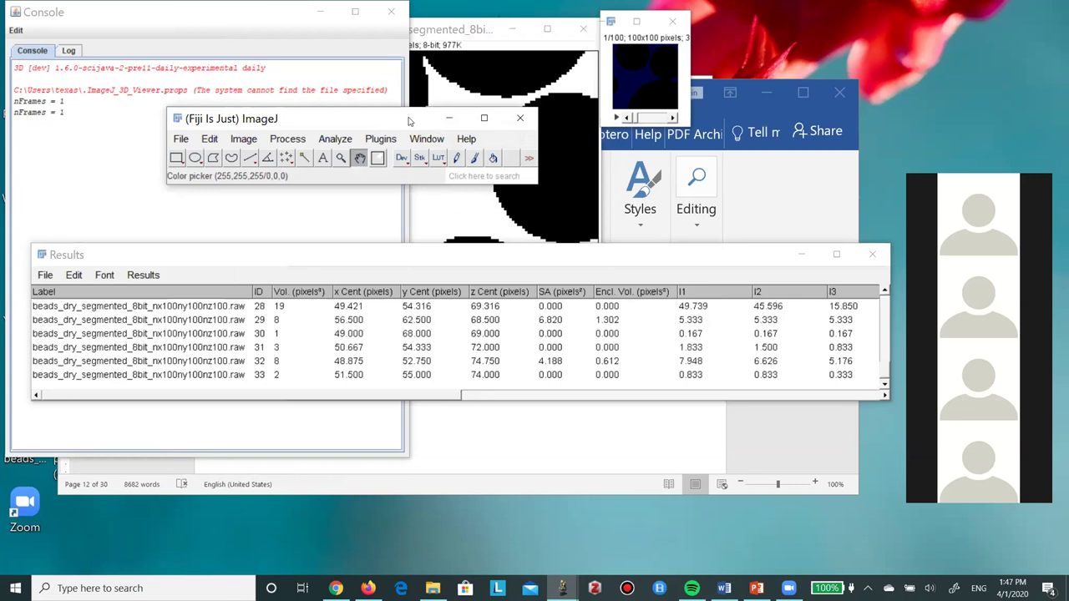
left_click(383, 140)
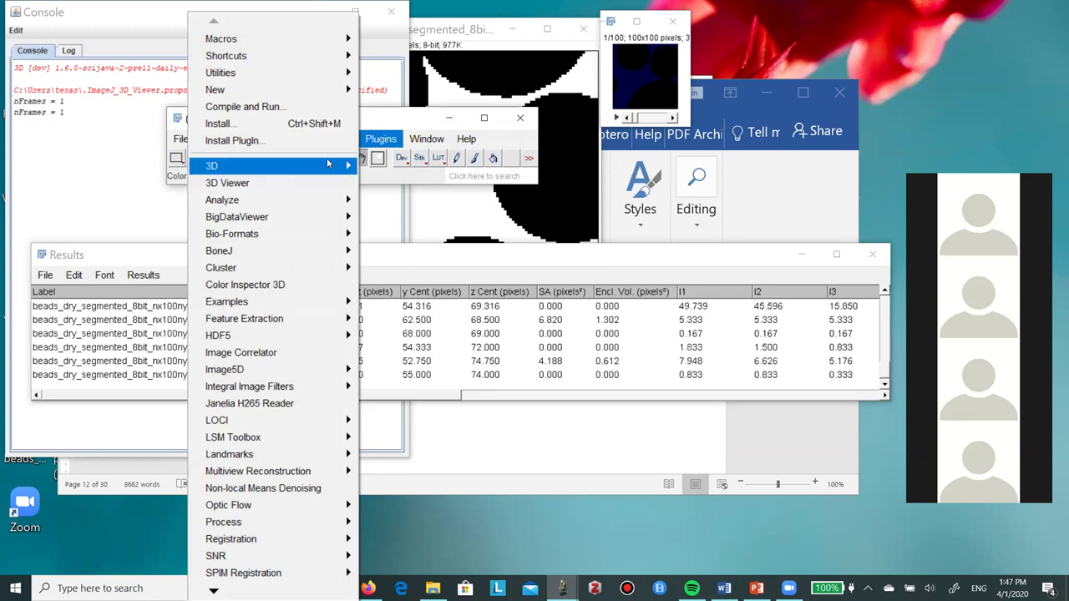
mouse_move(326, 162)
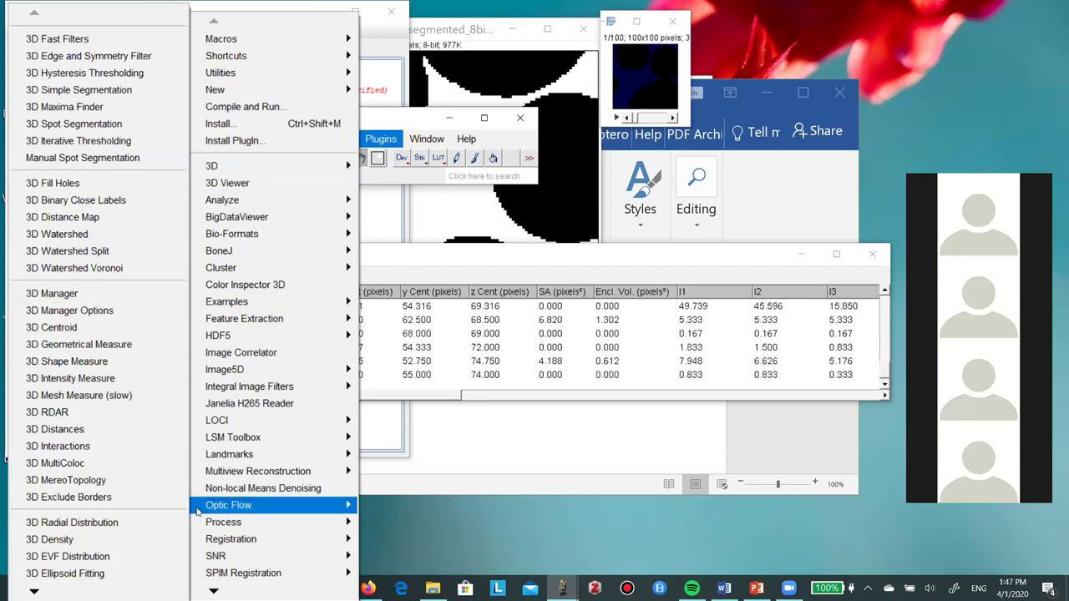
mouse_move(251, 505)
mouse_move(248, 171)
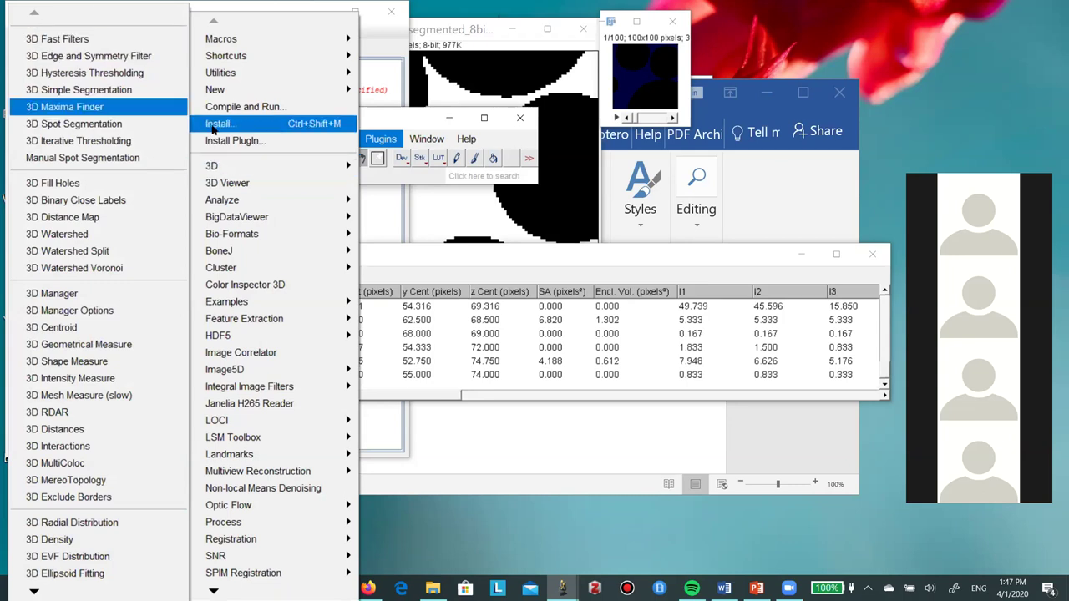
mouse_move(214, 168)
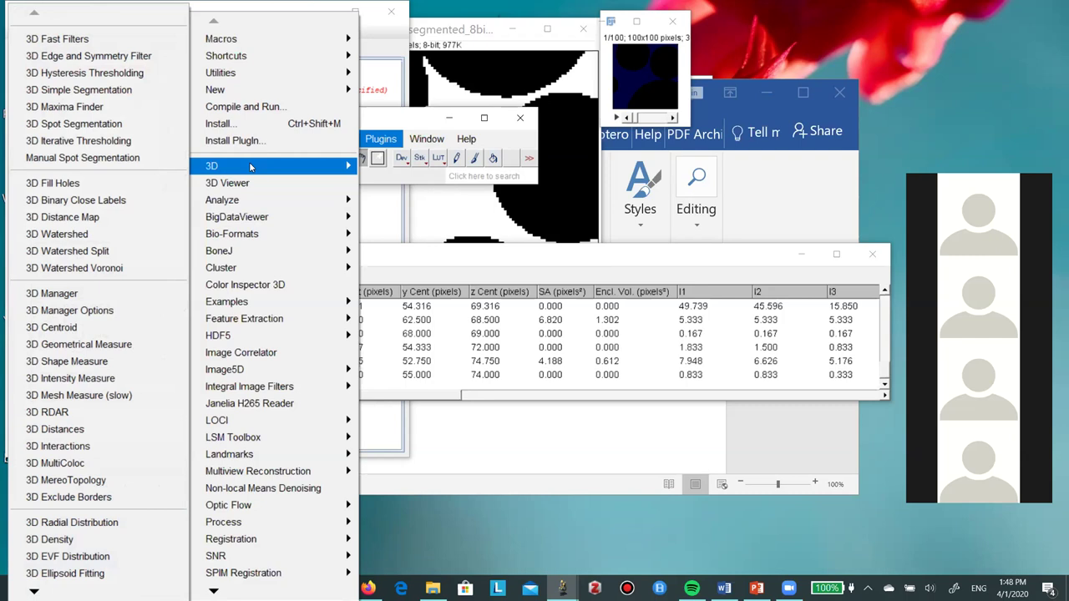
left_click(458, 31)
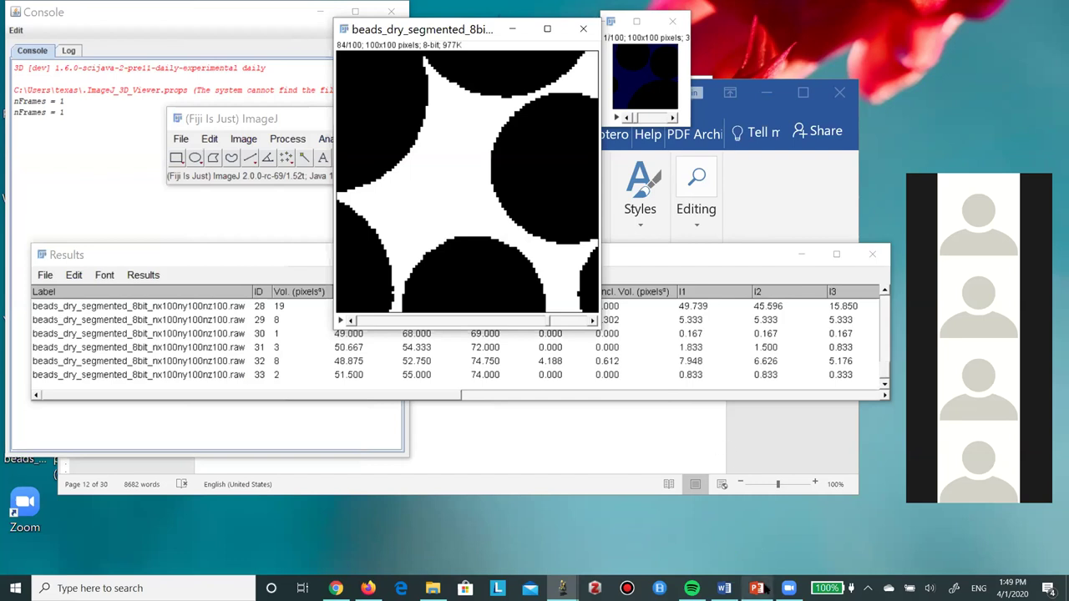
- Switch to the Lecture5_MorphologyAndTopology PowerPoint deck at slide 56 from the taskbar
mouse_move(762, 588)
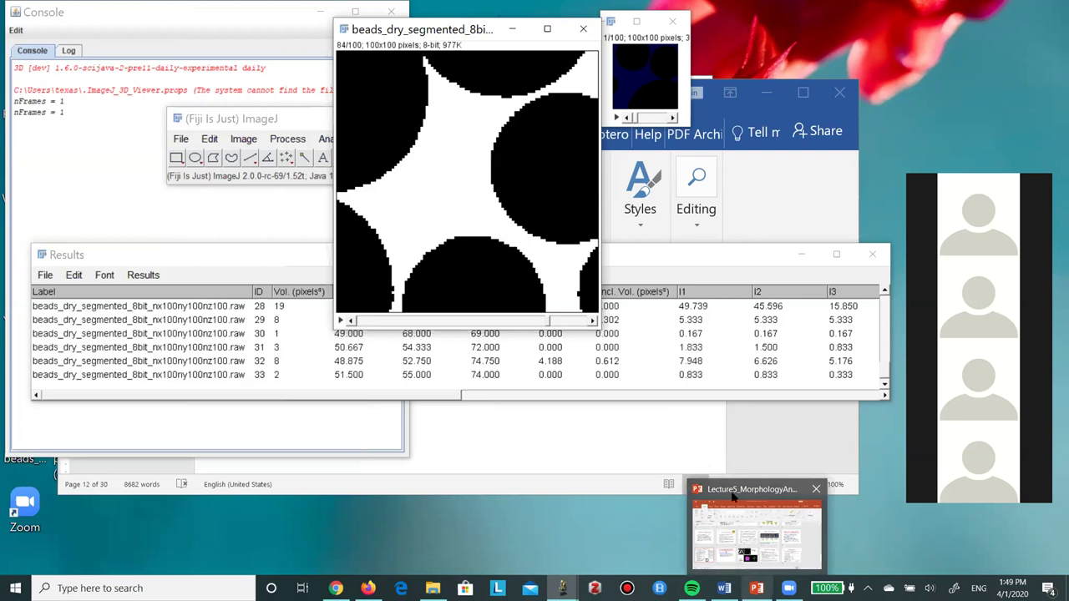
left_click(793, 526)
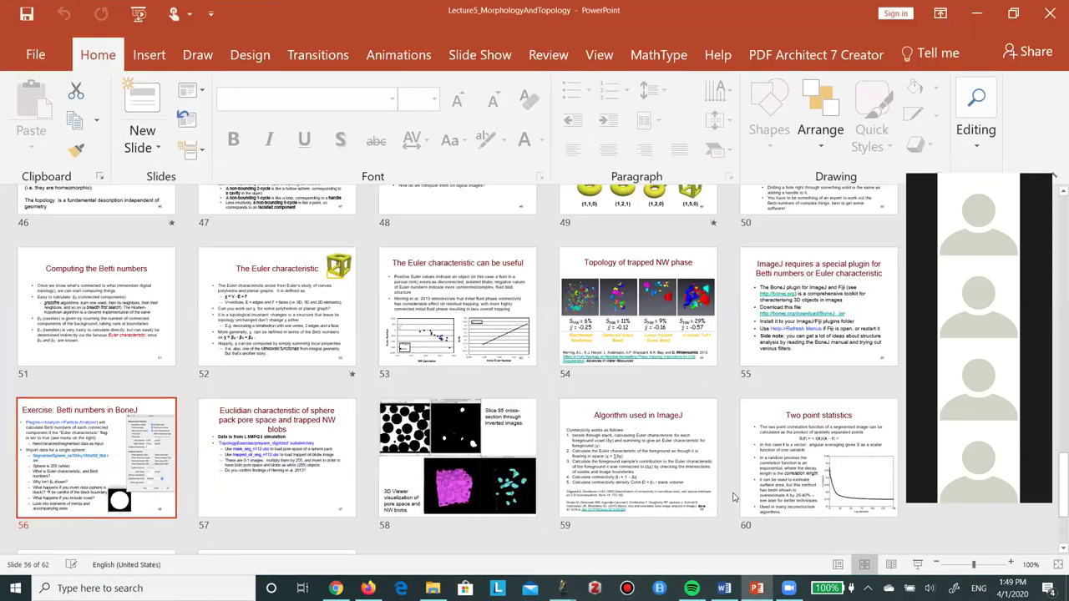
mouse_move(563, 580)
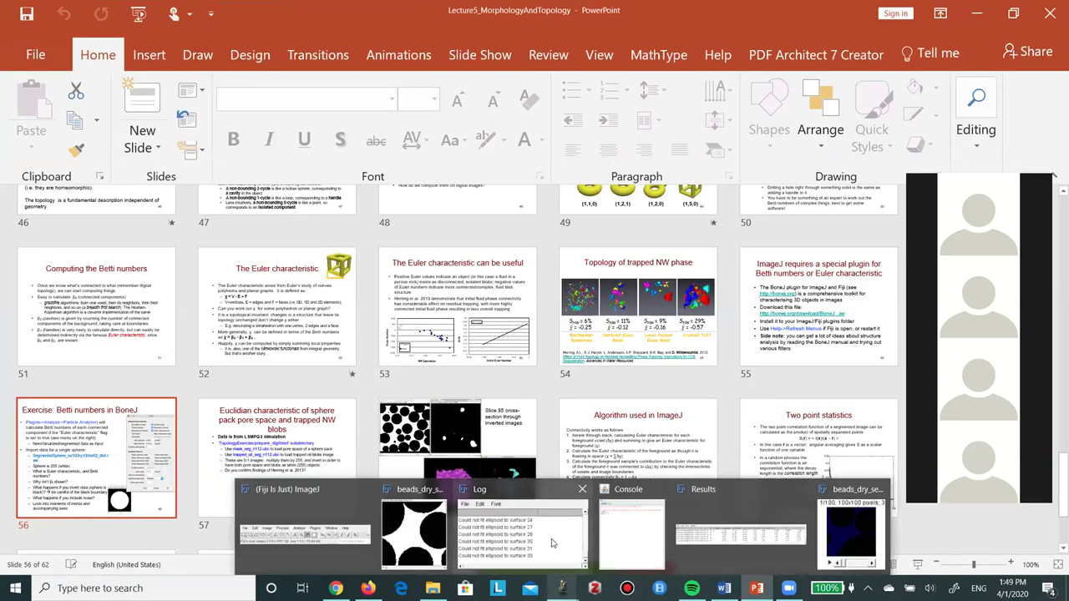
mouse_move(536, 516)
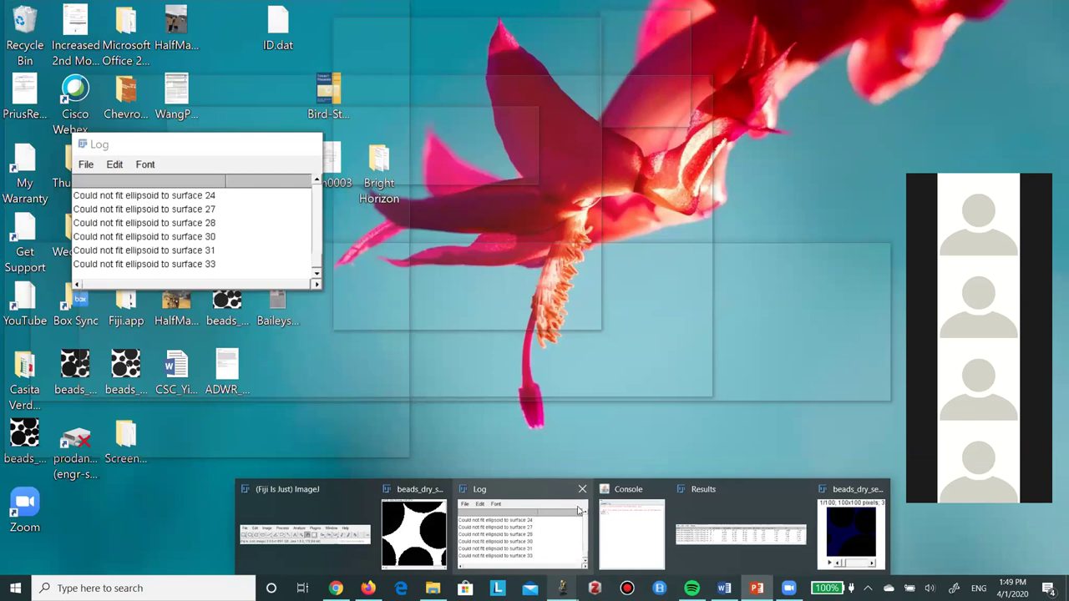